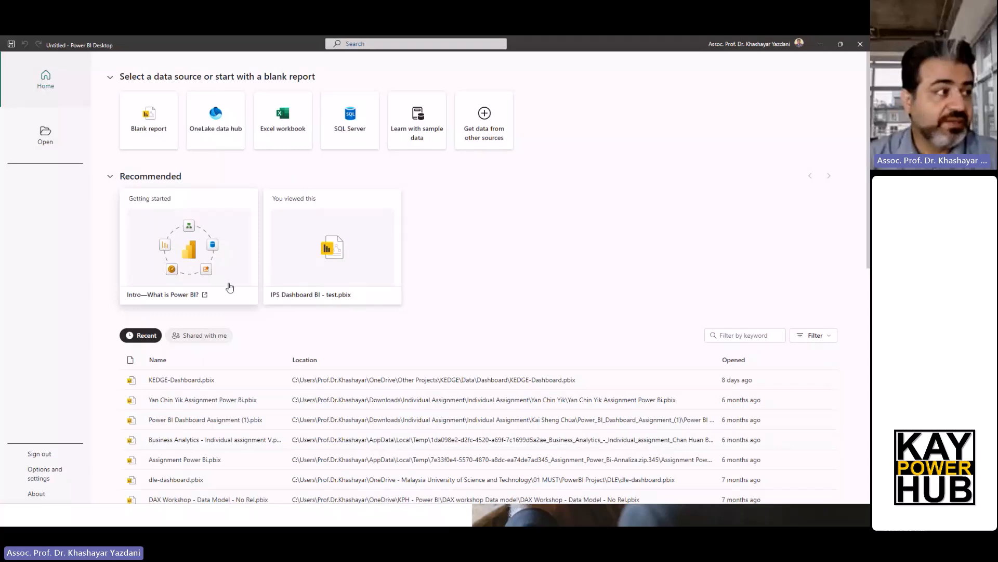
# Start a new blank report from the start page
pyautogui.scroll(-2, 383, 268)
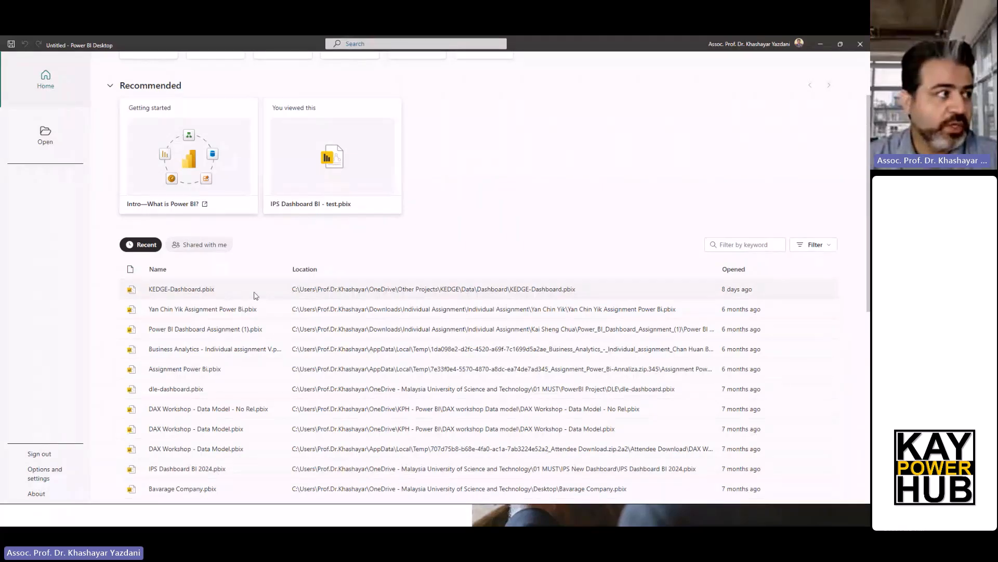
pyautogui.scroll(2, 254, 295)
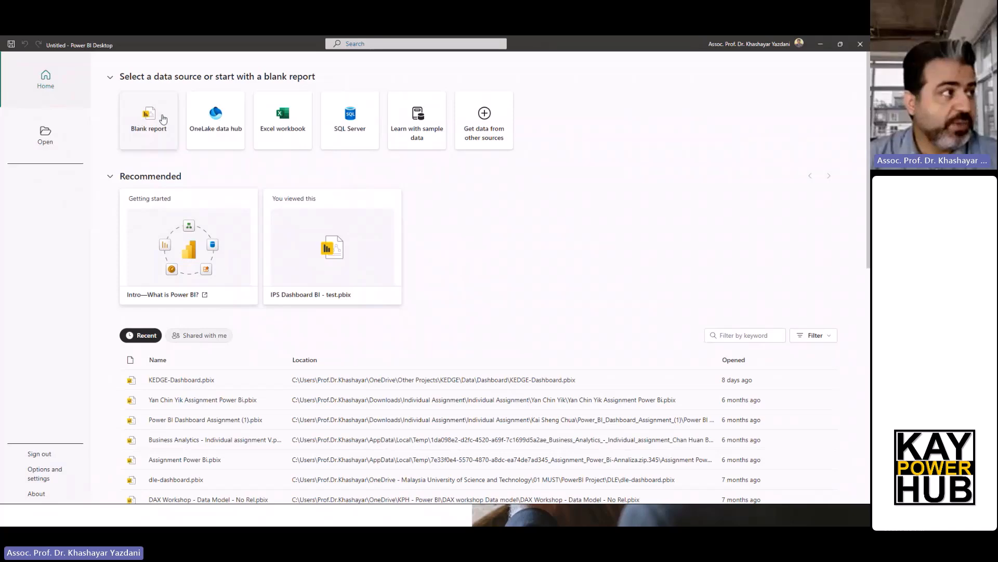
pyautogui.click(136, 126)
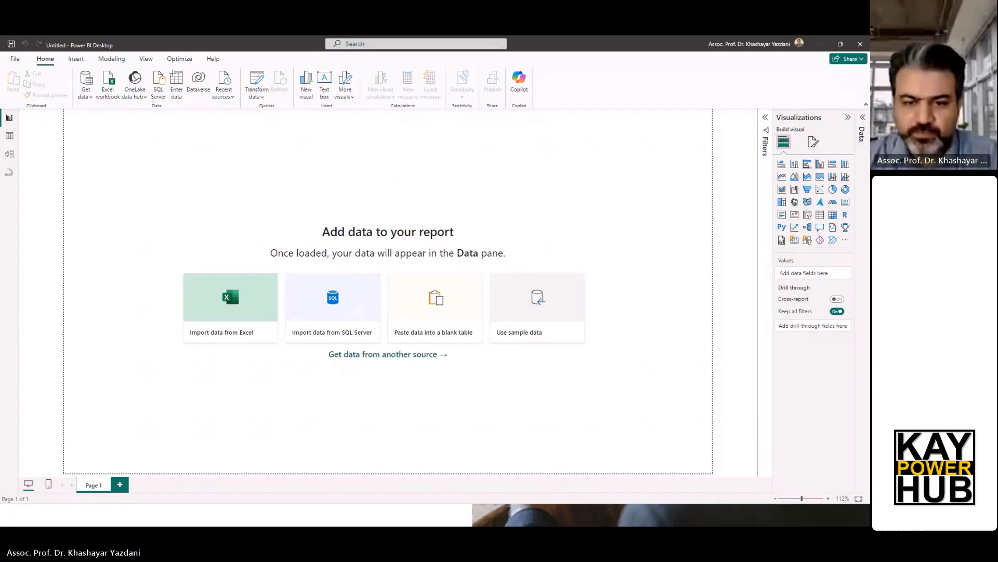
pyautogui.press('super+d')
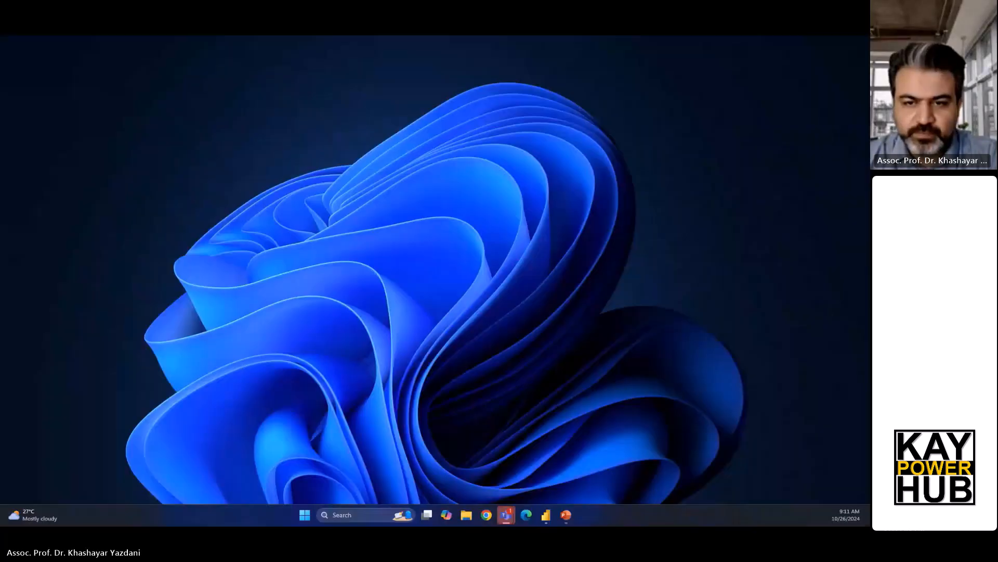
pyautogui.press('super+d')
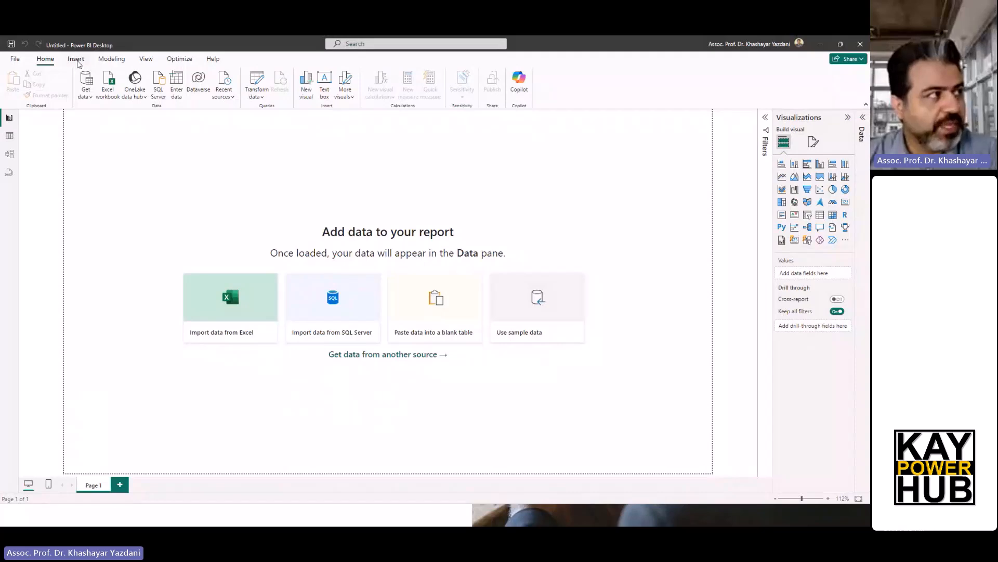
# Examine the commands for inserting, modeling, viewing, optimizing and getting help, including page gridlines and optimization presets, and return to the home commands
pyautogui.click(77, 60)
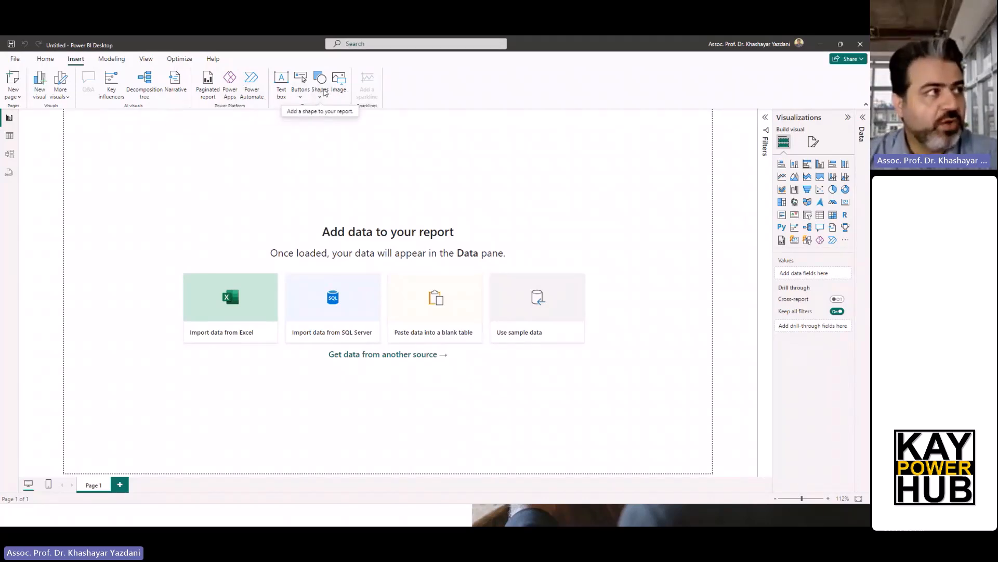
pyautogui.click(117, 60)
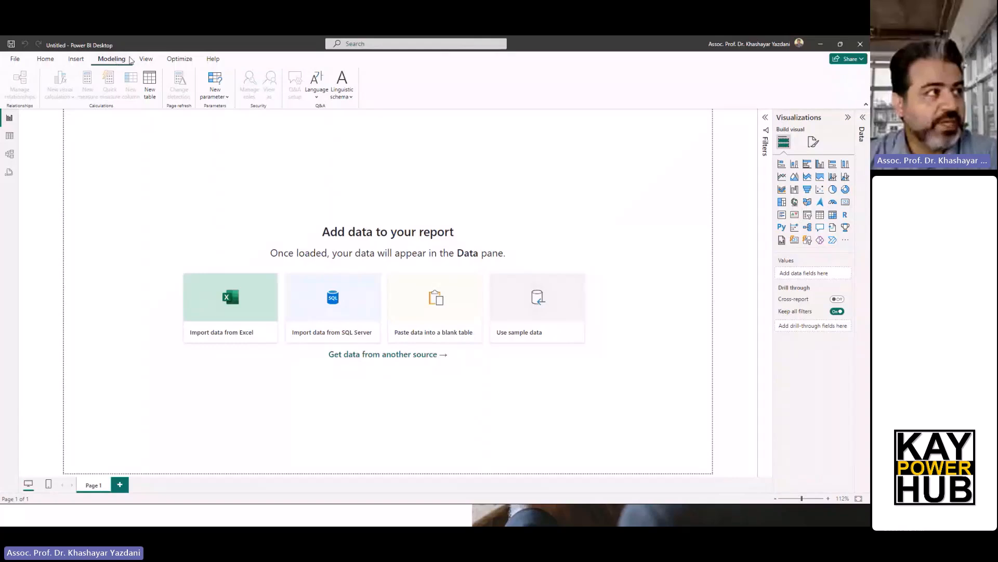
pyautogui.click(146, 60)
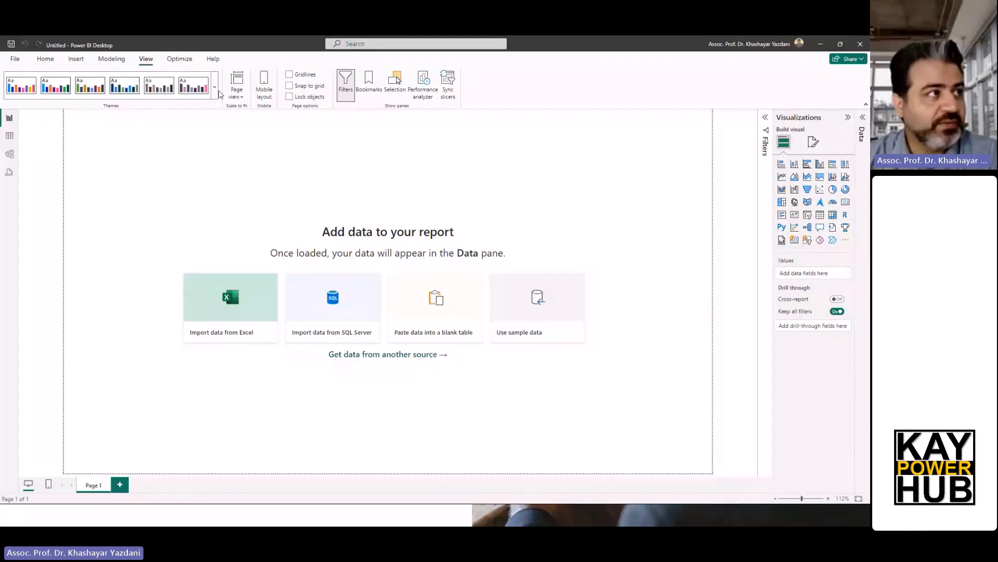
pyautogui.click(289, 74)
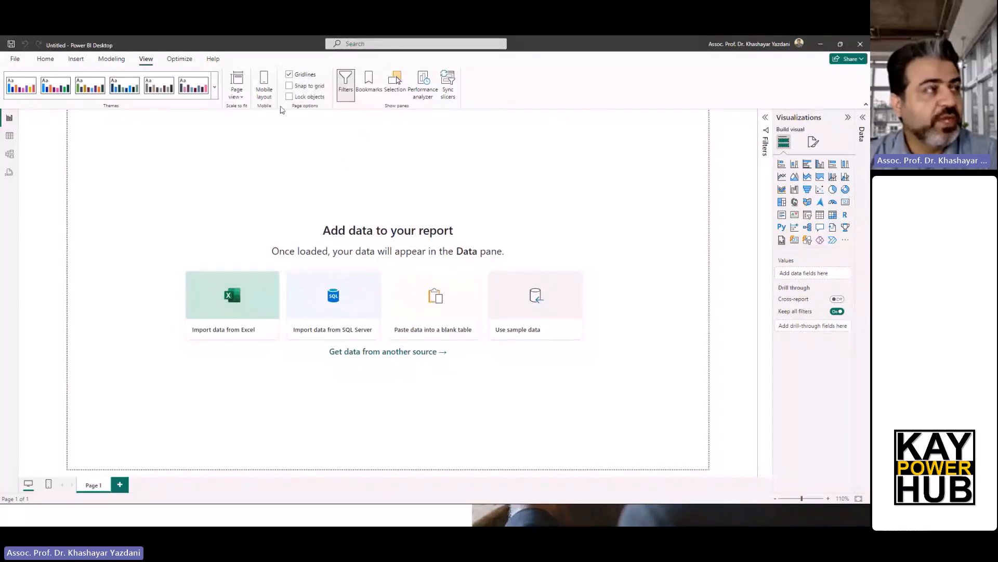
pyautogui.click(289, 75)
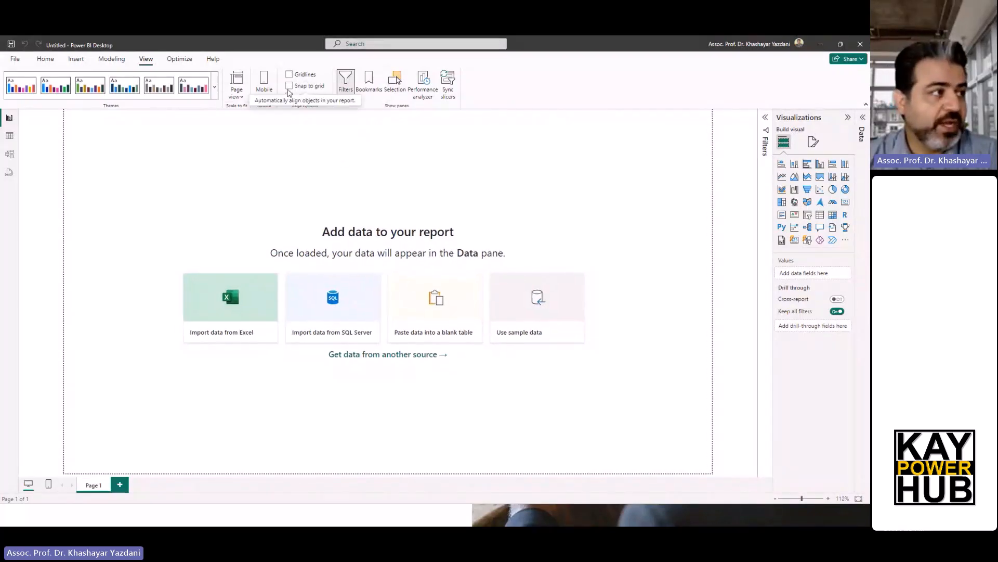
pyautogui.click(173, 60)
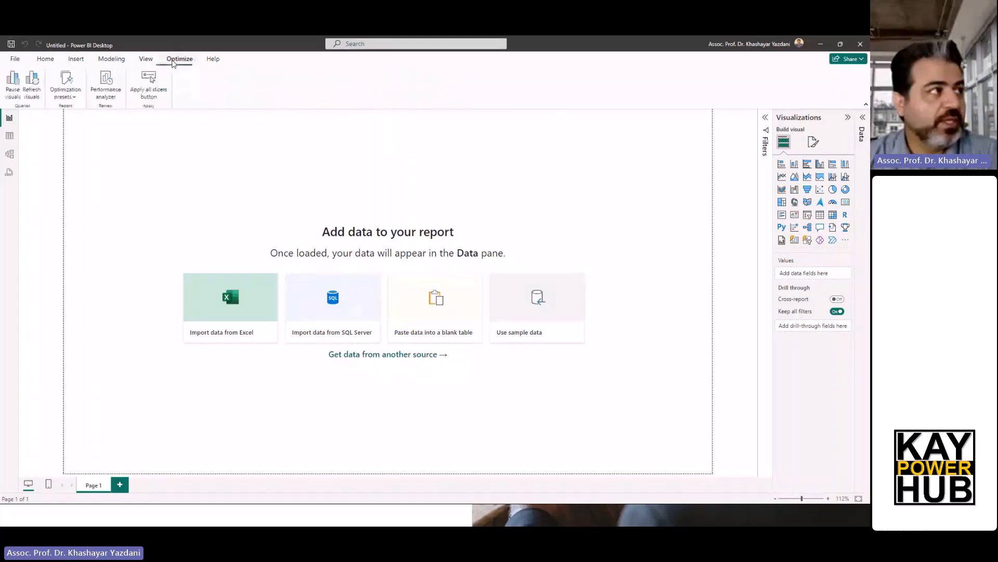
pyautogui.click(75, 101)
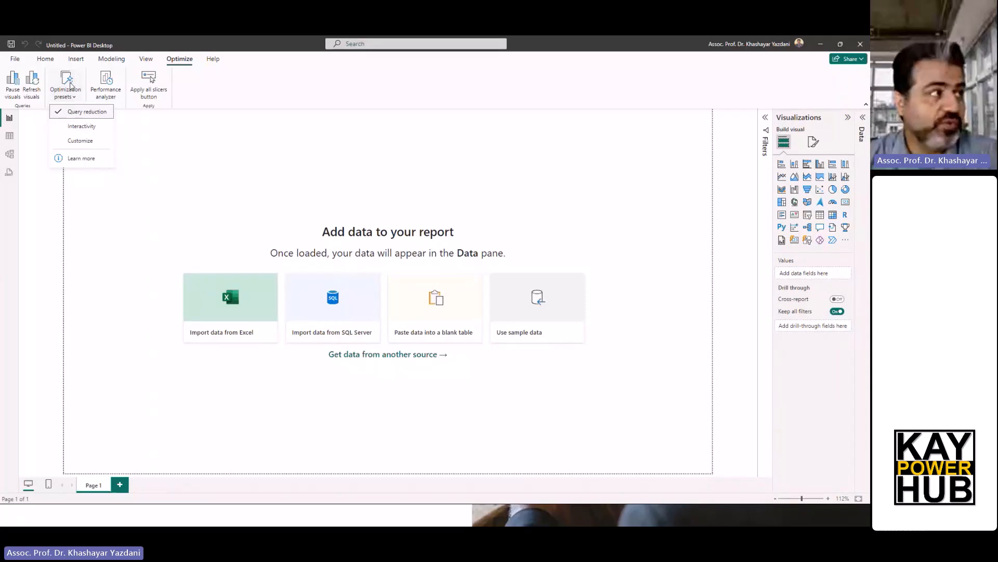
pyautogui.click(198, 96)
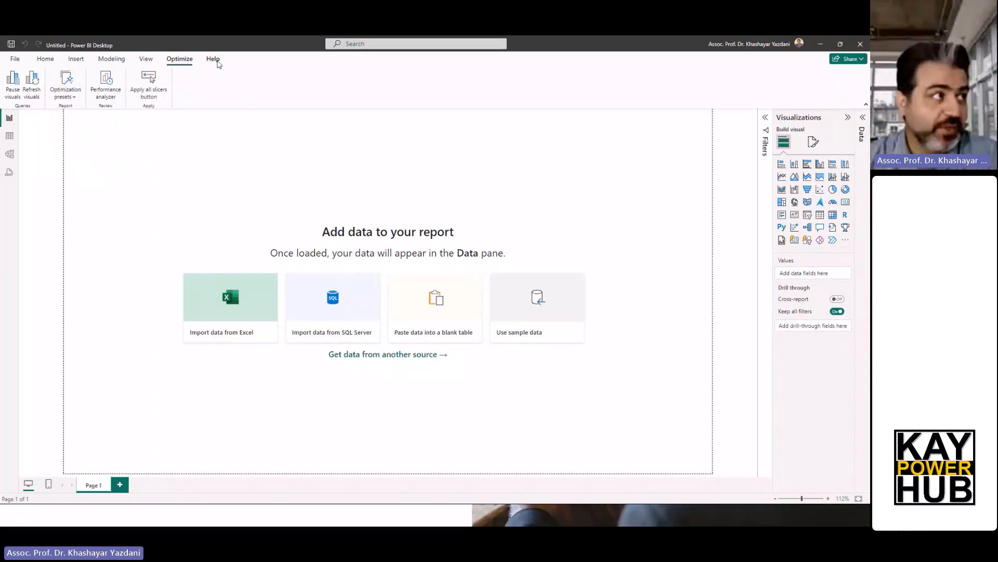
pyautogui.click(216, 62)
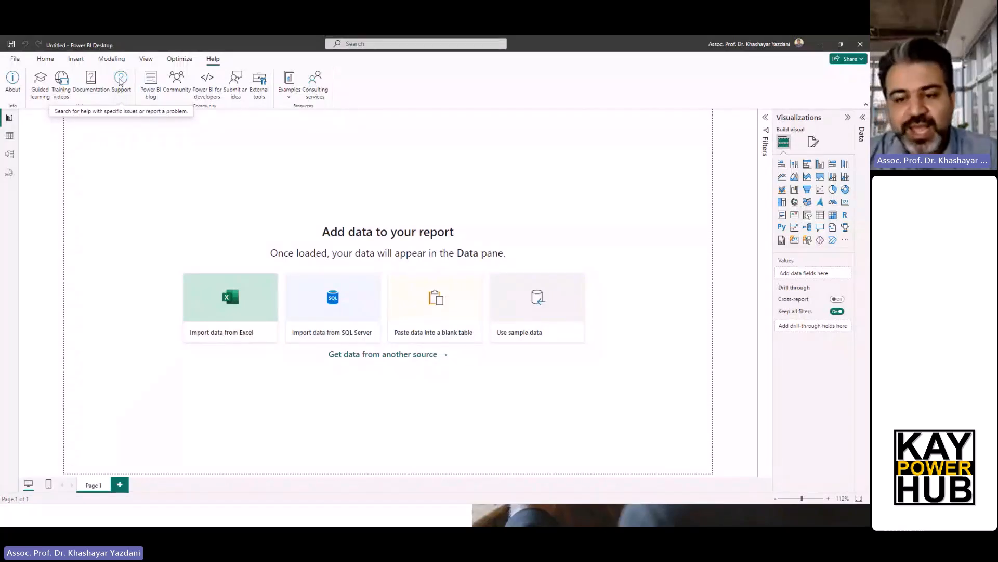
pyautogui.click(120, 79)
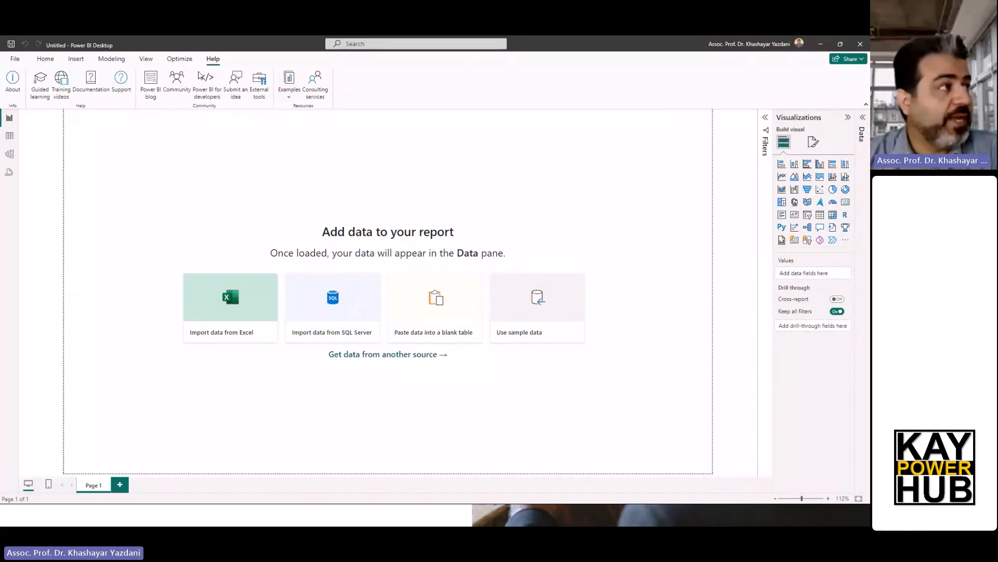
pyautogui.click(46, 61)
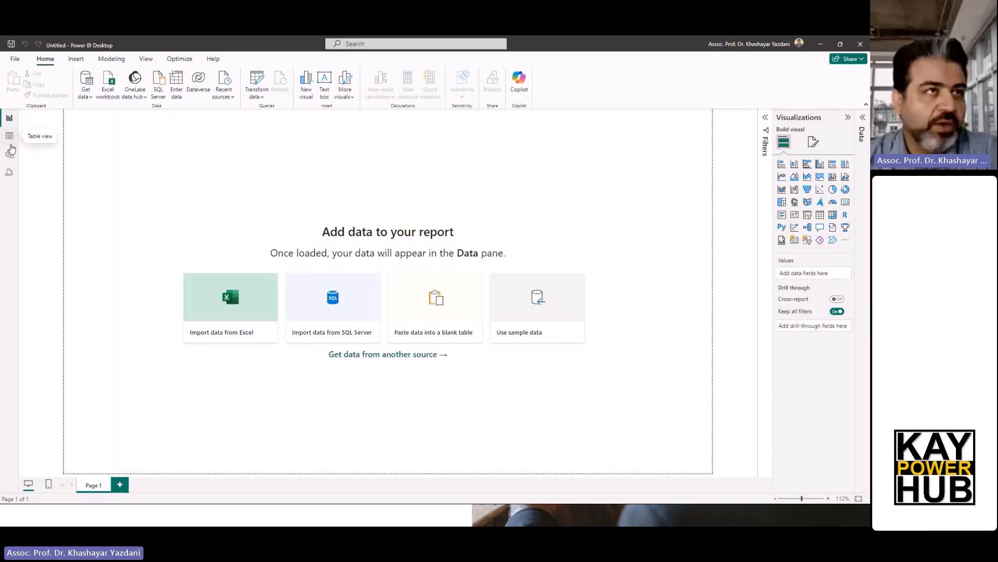
# Look through the Table view and the DAX query view, and return to the Report view
pyautogui.click(818, 47)
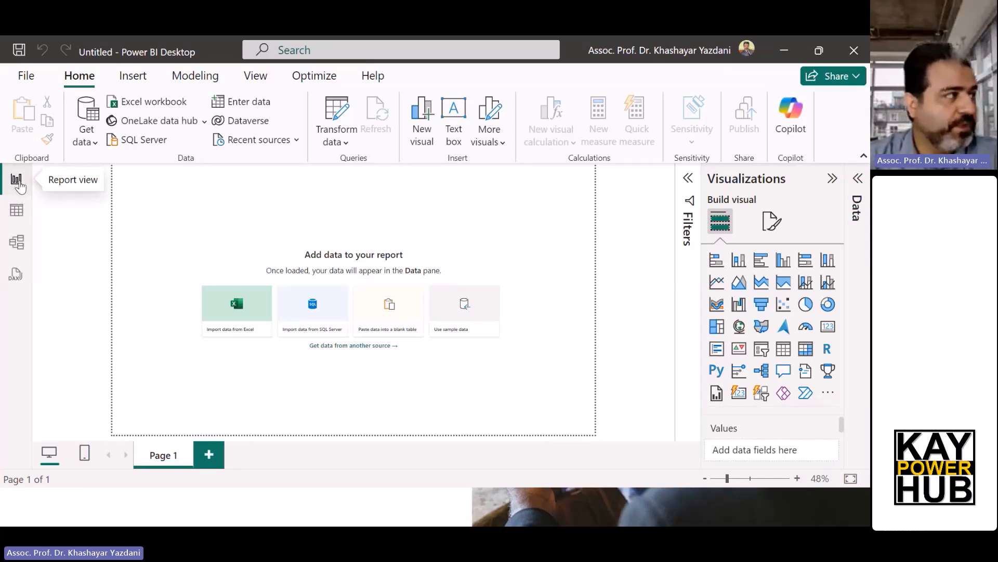
pyautogui.click(22, 221)
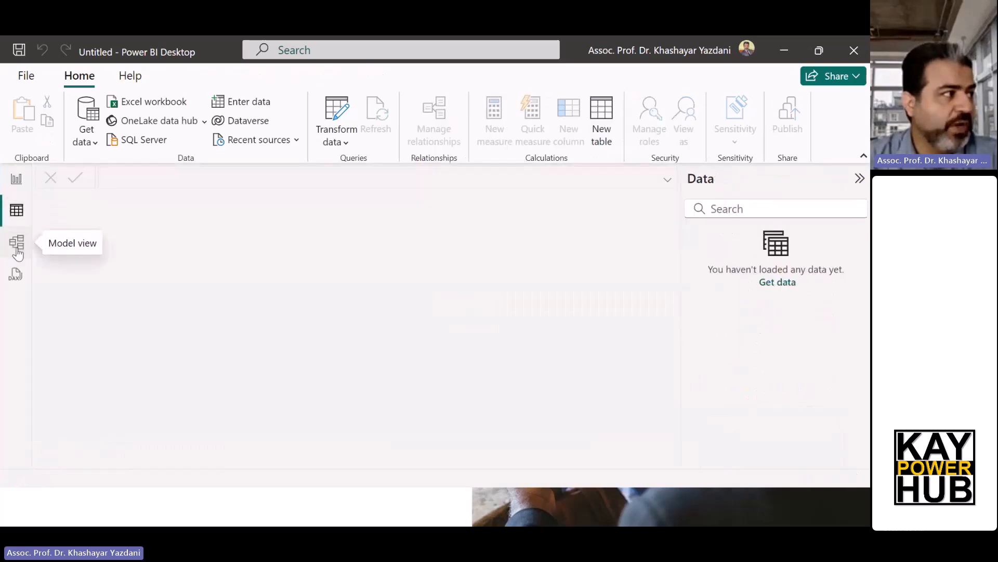
pyautogui.click(15, 273)
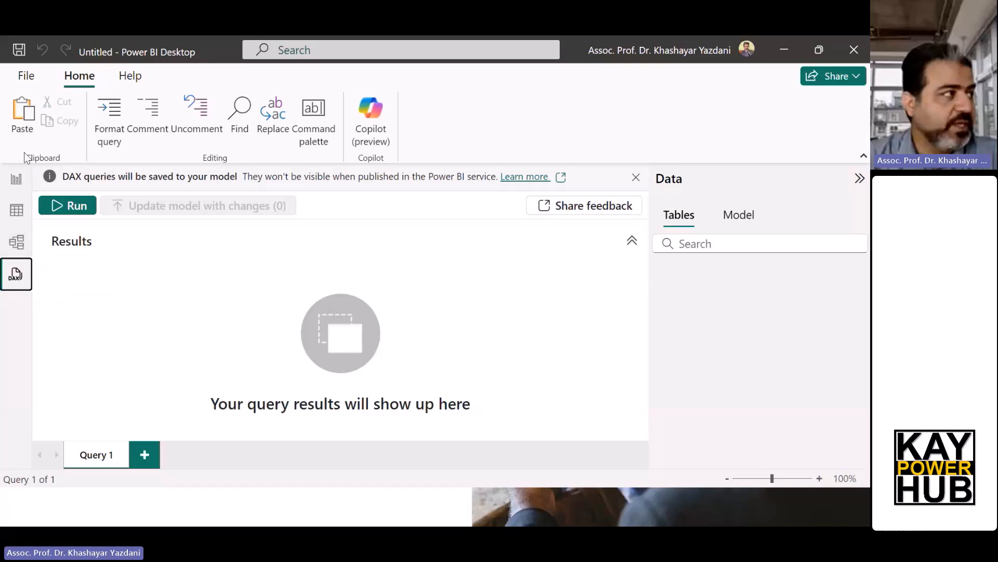
pyautogui.click(15, 183)
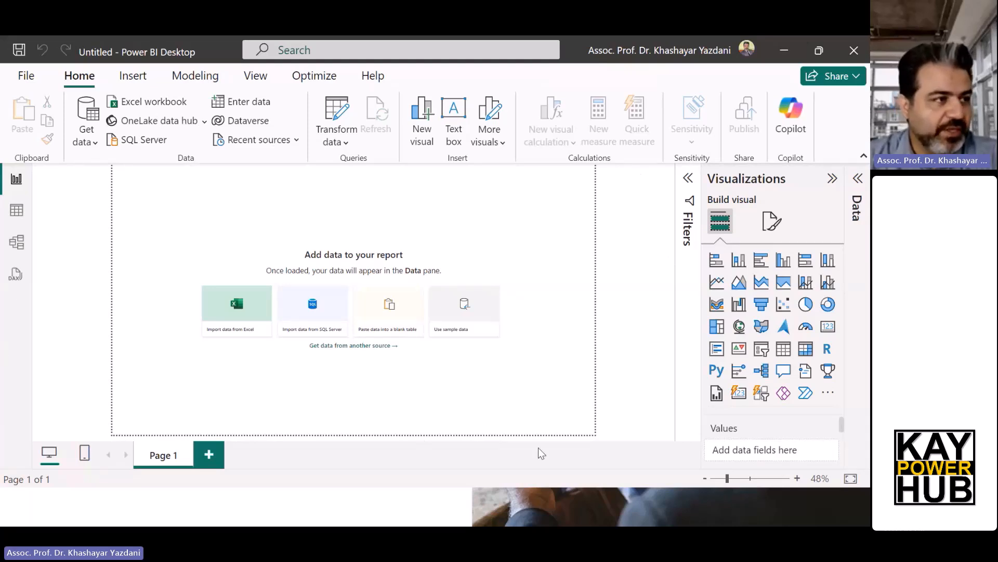
# Insert a text box on the page, make it wider and shorter, and enter "This is for Test" in it
pyautogui.click(454, 116)
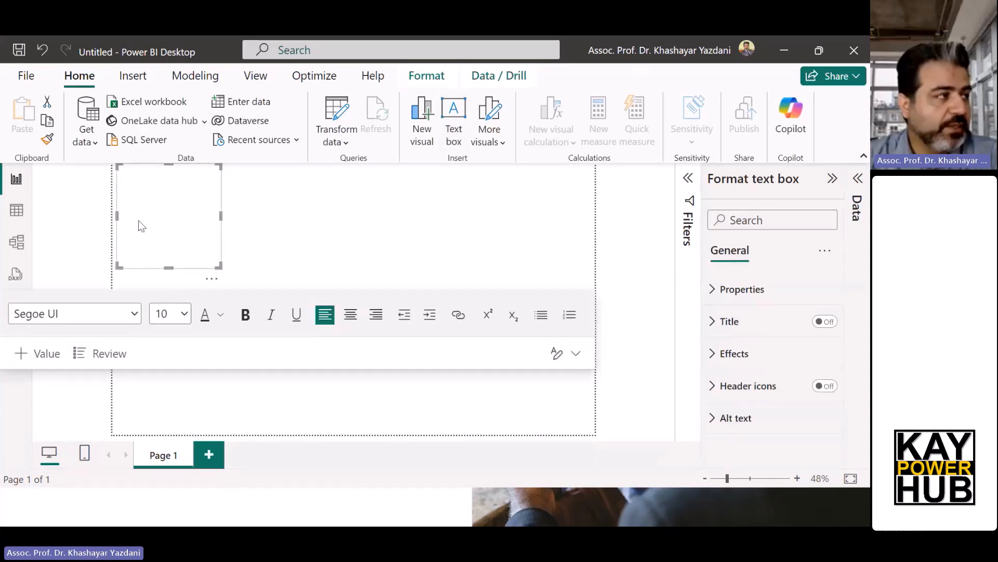
pyautogui.moveTo(219, 266); pyautogui.dragTo(394, 224)
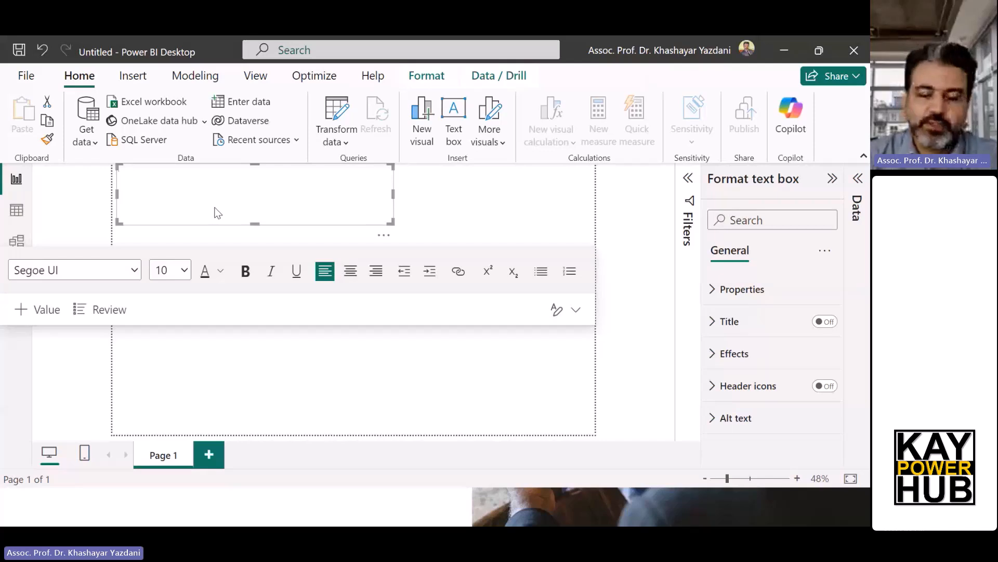
pyautogui.write('is is')
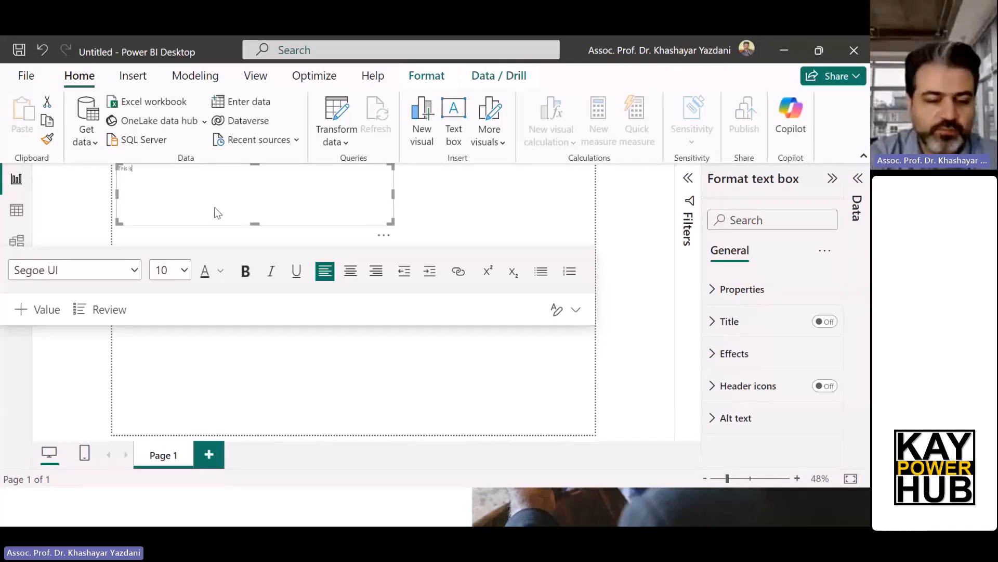
pyautogui.write(' for Test')
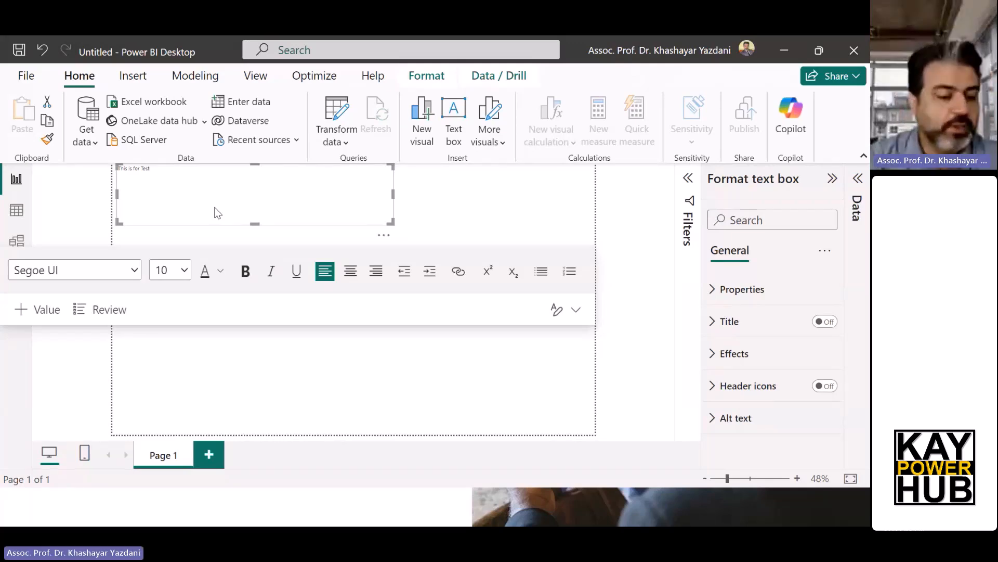
# Format all text in the text box as bold 24-point Georgia and centre it
pyautogui.hotkey('ctrl', 'a')
pyautogui.click(179, 270)
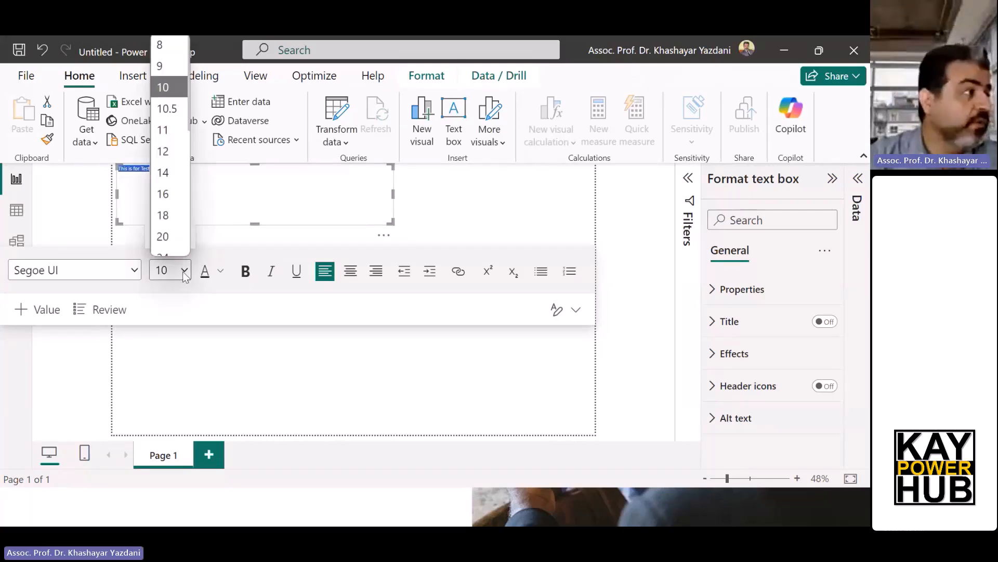
pyautogui.click(247, 270)
pyautogui.click(128, 272)
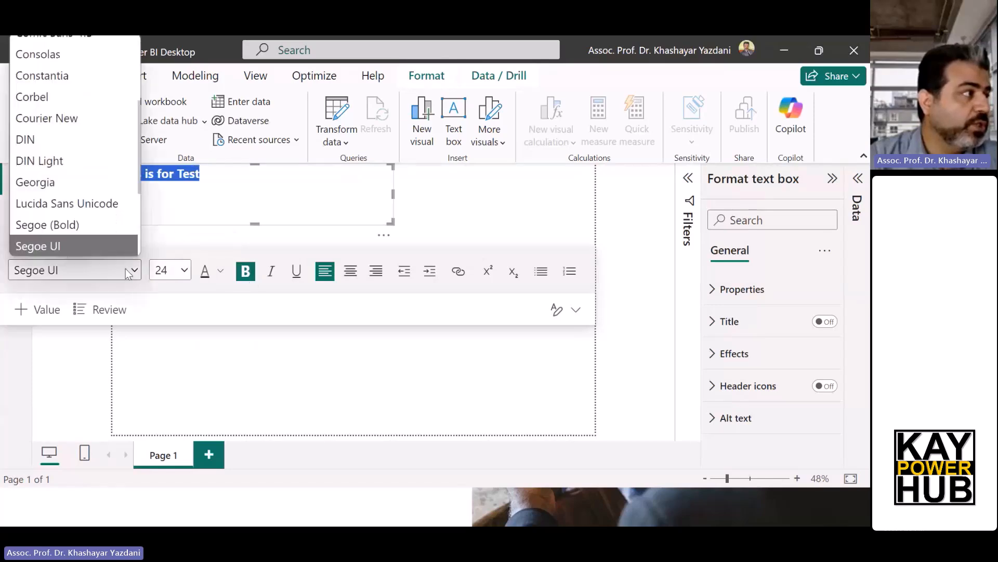
pyautogui.click(67, 183)
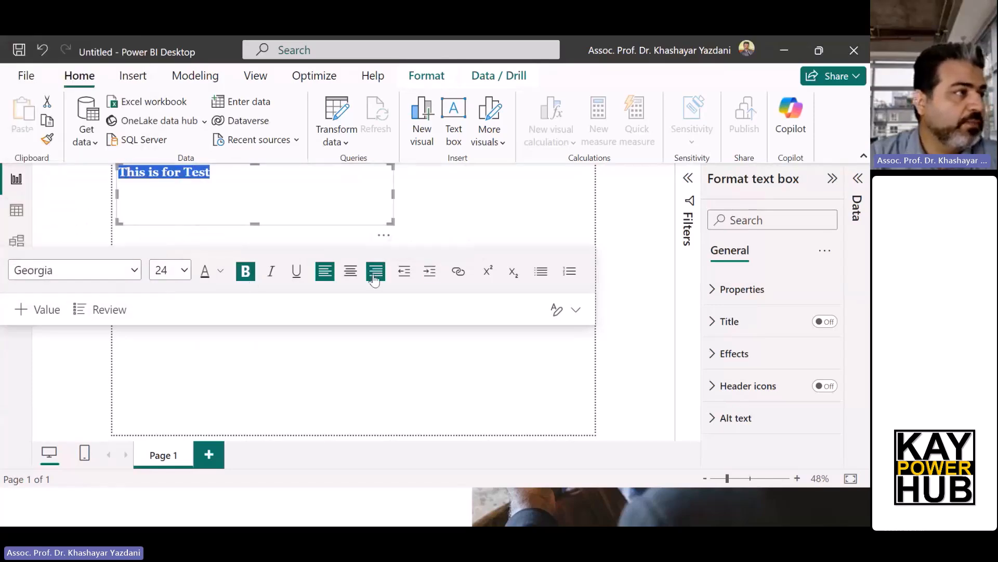
pyautogui.click(351, 271)
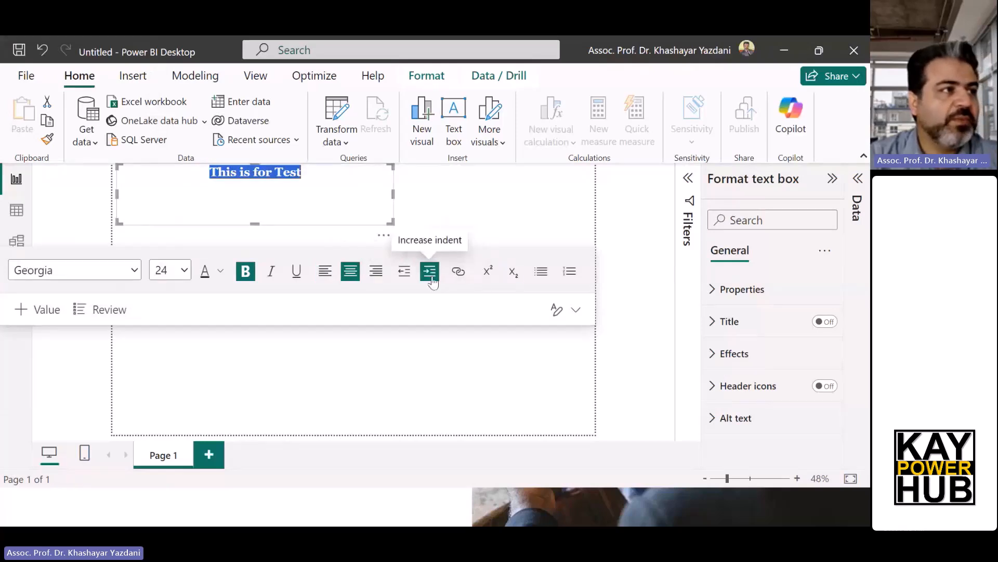
pyautogui.click(489, 203)
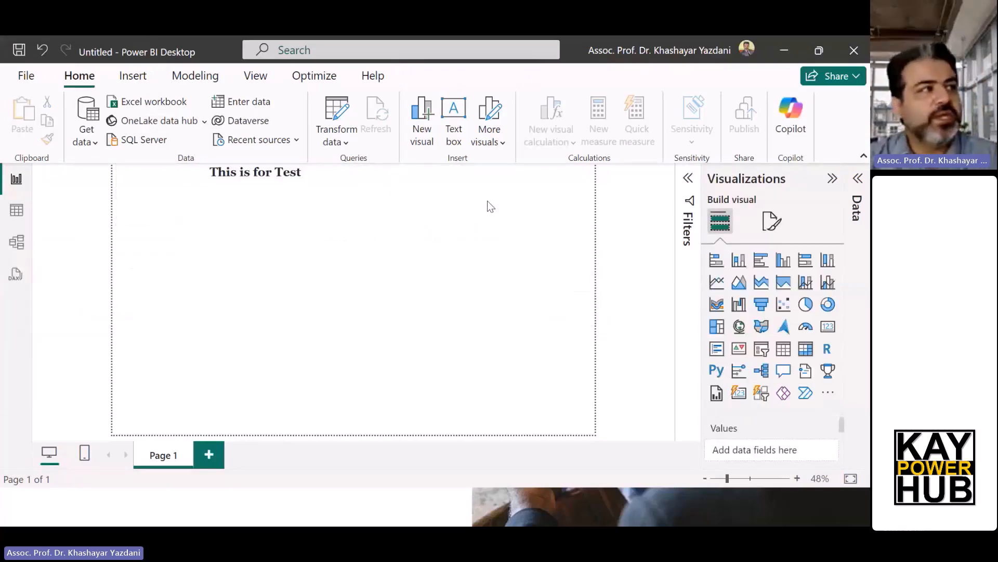
# Reduce the height of the "This is for Test" text box to fit its single line
pyautogui.click(260, 229)
pyautogui.moveTo(260, 229); pyautogui.dragTo(274, 189)
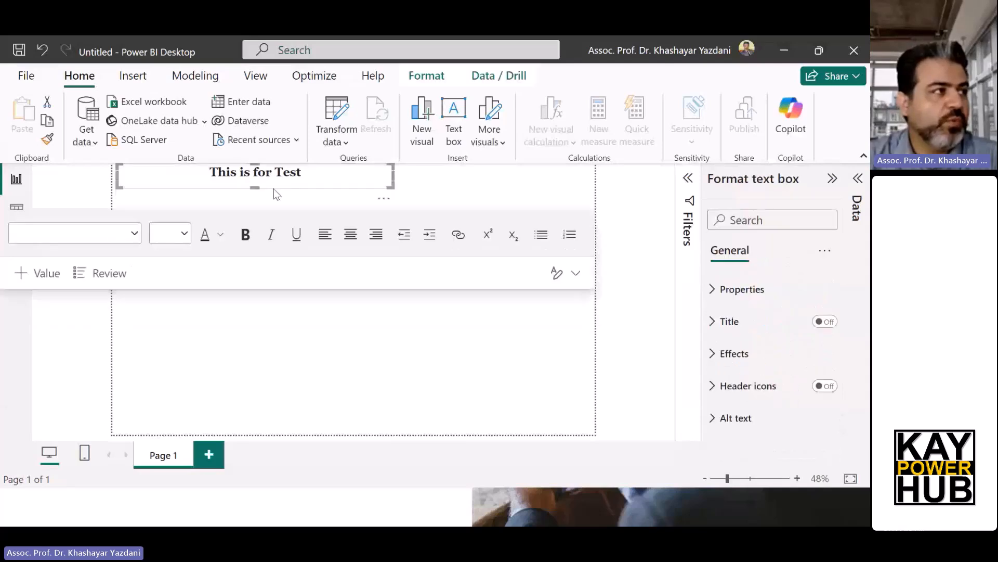
# Delete the text box and undo the deletion
pyautogui.press('Delete')
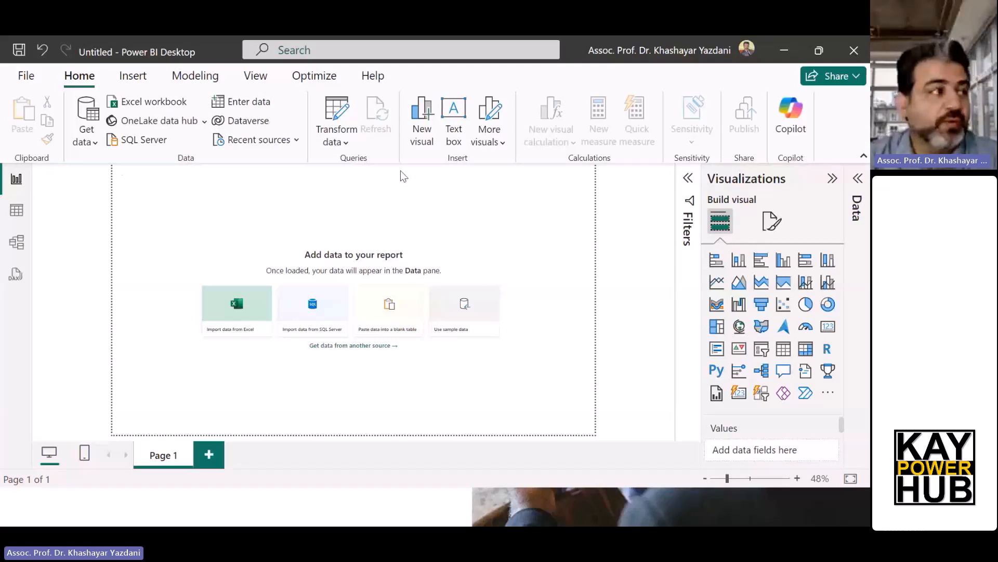
pyautogui.hotkey('ctrl', 'z')
pyautogui.click(491, 183)
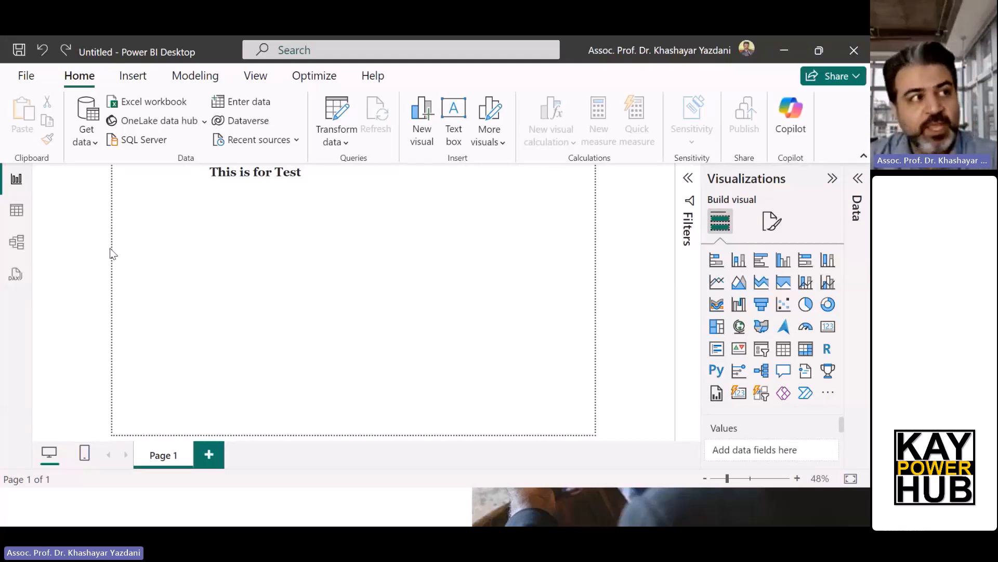
# Narrow the text box to fit its text and move it to the centre of the page's upper edge
pyautogui.moveTo(276, 186); pyautogui.dragTo(242, 200)
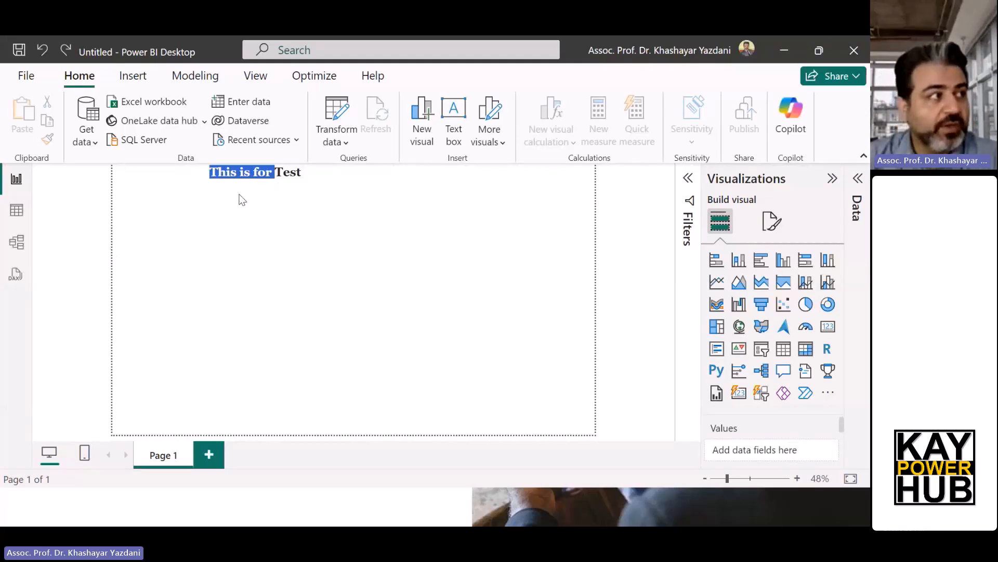
pyautogui.click(270, 194)
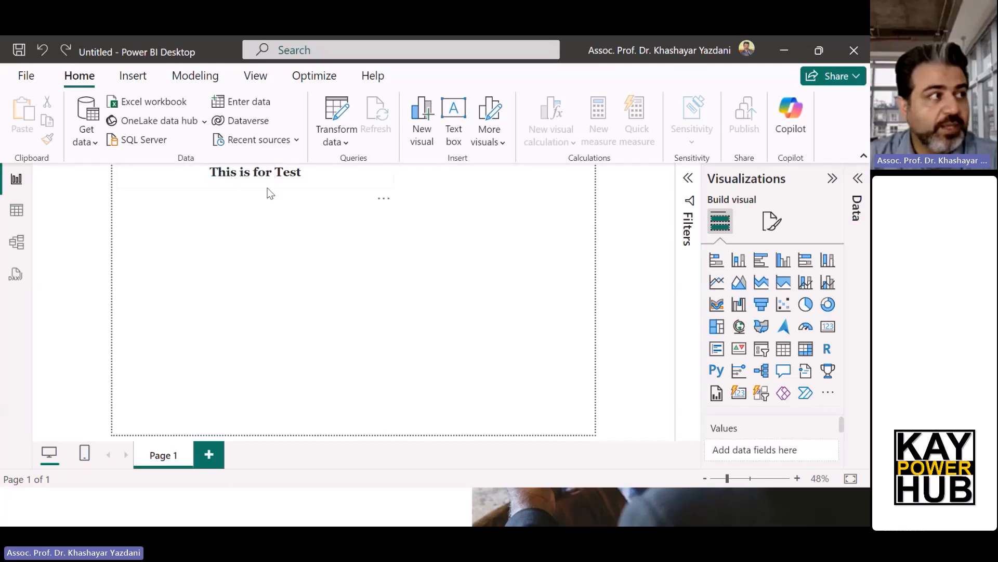
pyautogui.click(326, 183)
pyautogui.moveTo(393, 177); pyautogui.dragTo(227, 181)
pyautogui.moveTo(117, 193); pyautogui.dragTo(389, 192)
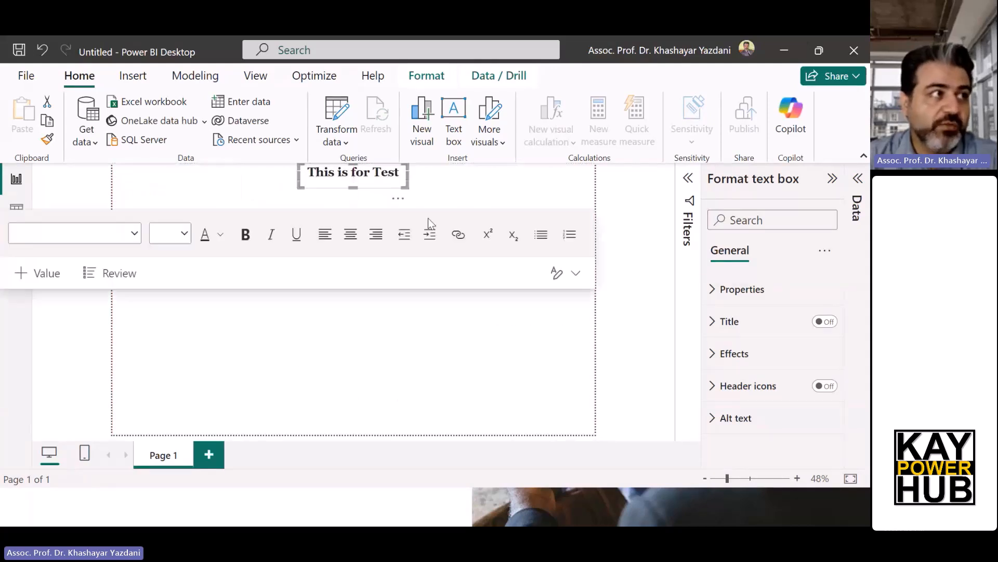
# Deselect the title text box and look through the Table, Model and DAX query views
pyautogui.click(471, 203)
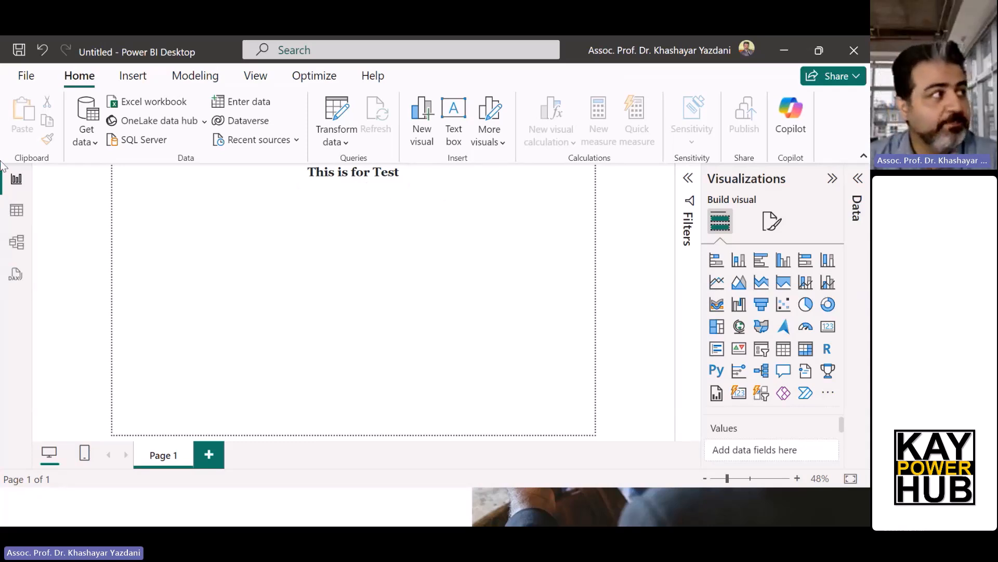
pyautogui.click(16, 218)
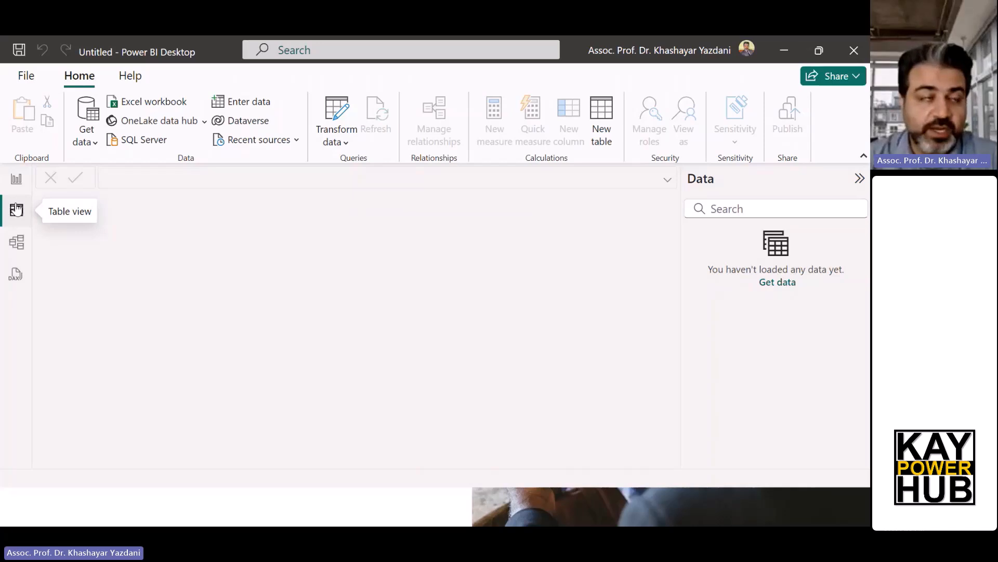
pyautogui.click(17, 246)
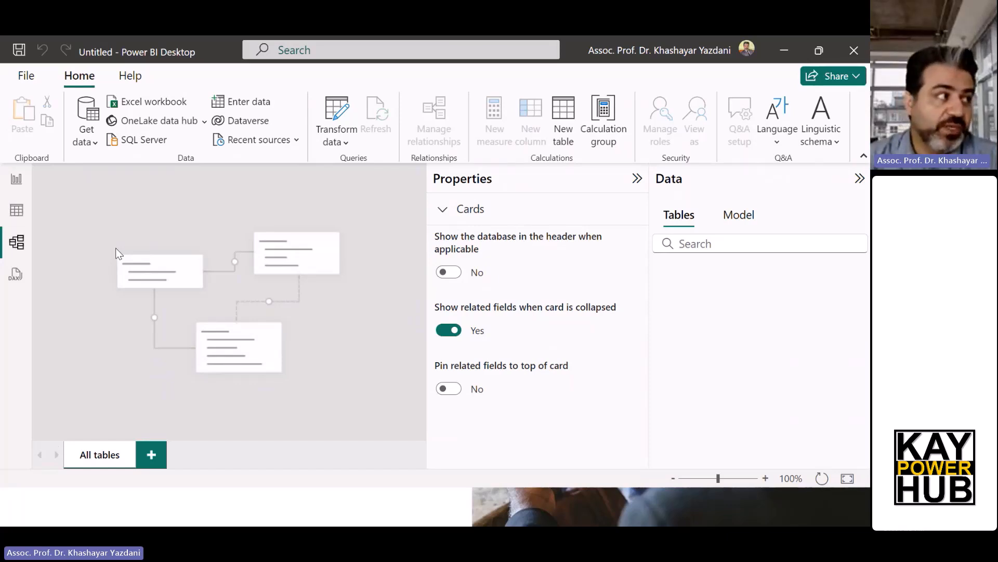
pyautogui.click(16, 276)
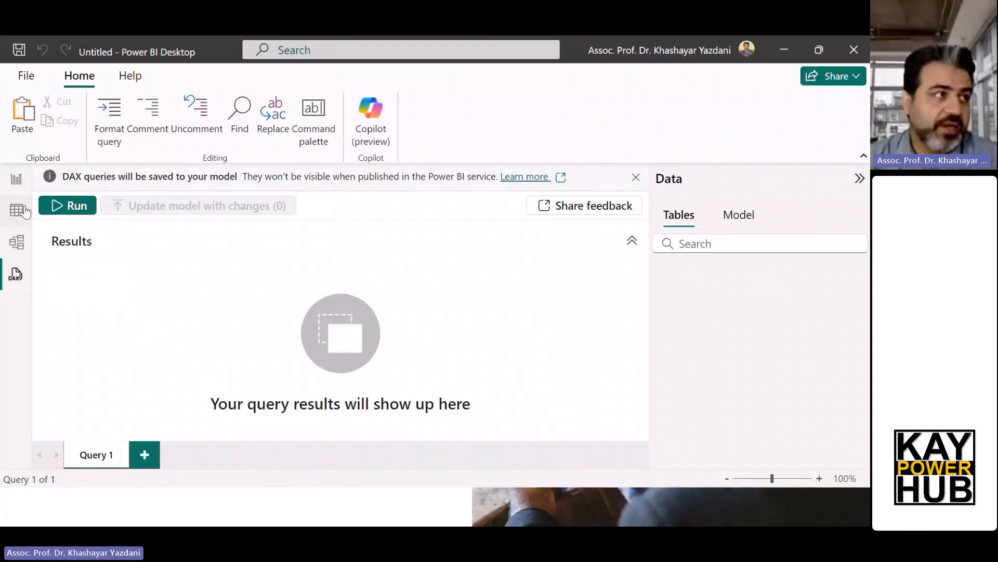
# Dismiss the notice about saved DAX queries, enlarge the query editor area and place the cursor on line 5
pyautogui.click(635, 177)
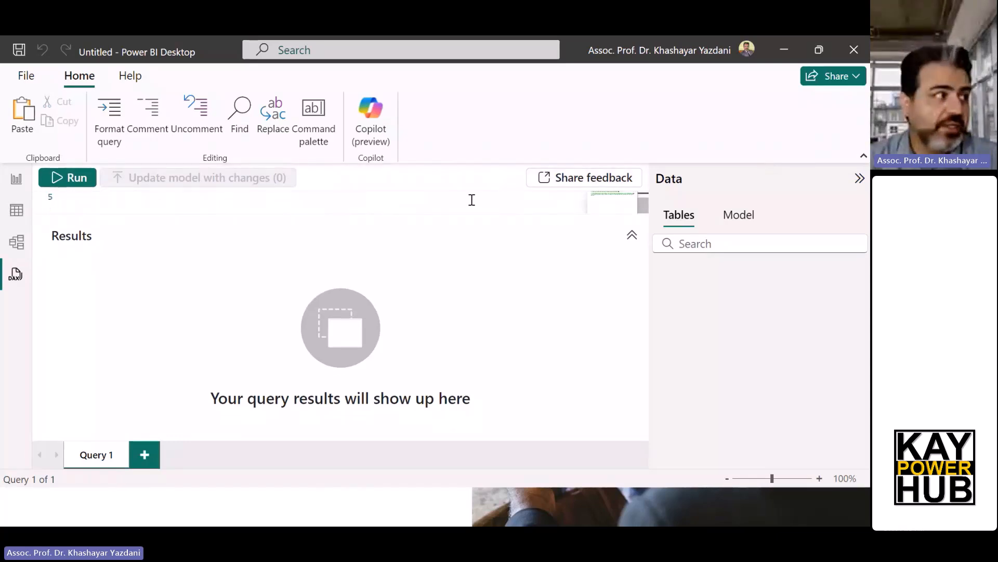
pyautogui.scroll(-1, 471, 200)
pyautogui.scroll(-1, 471, 200)
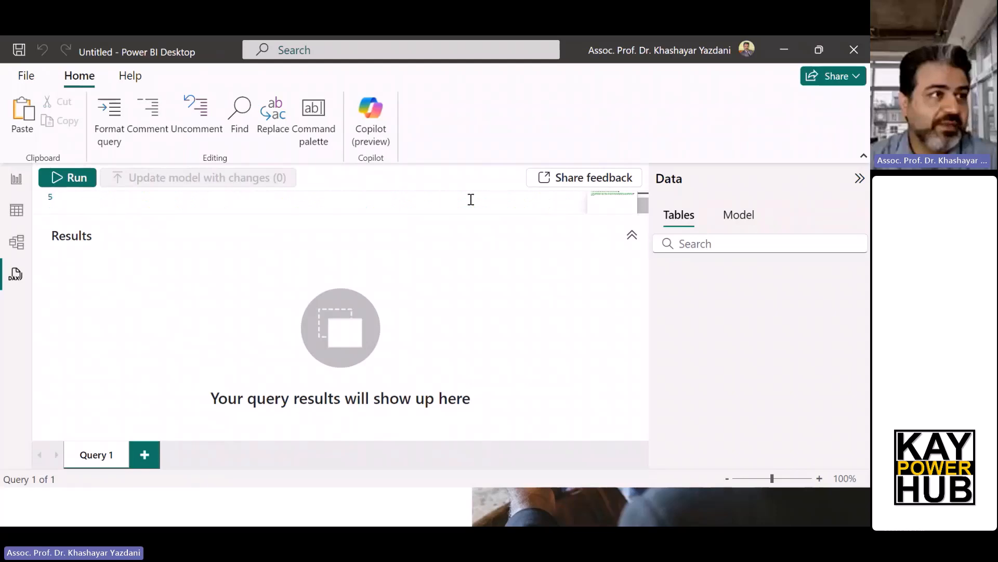
pyautogui.moveTo(478, 217); pyautogui.dragTo(483, 297)
pyautogui.click(409, 279)
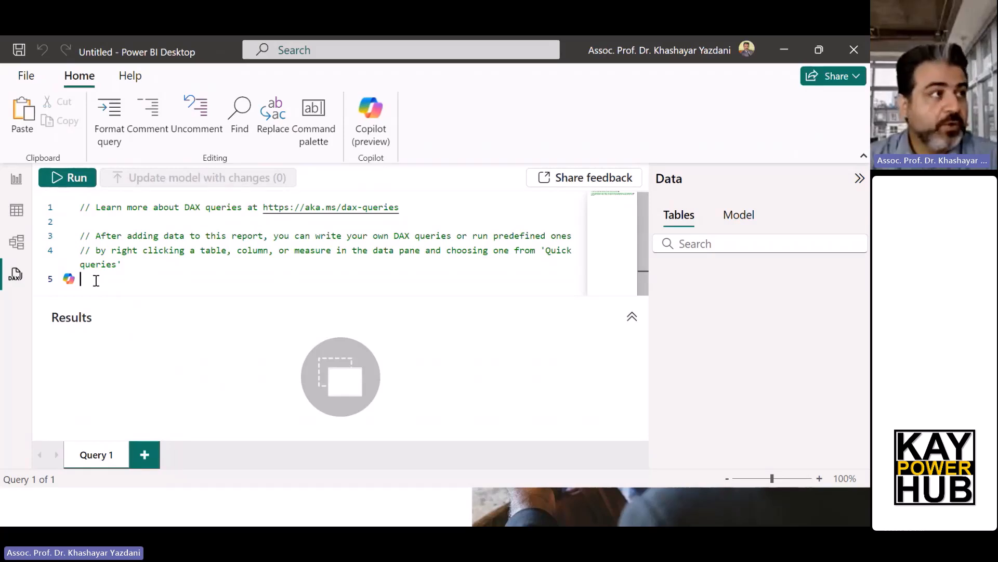
# Return to the report view and expand the Filters and Data panes
pyautogui.click(15, 180)
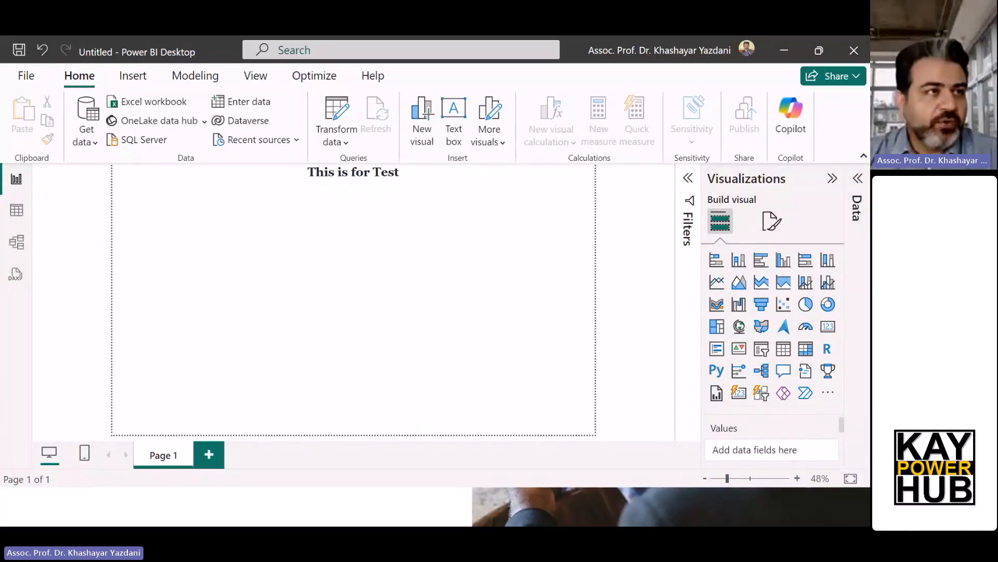
pyautogui.click(688, 180)
pyautogui.click(859, 182)
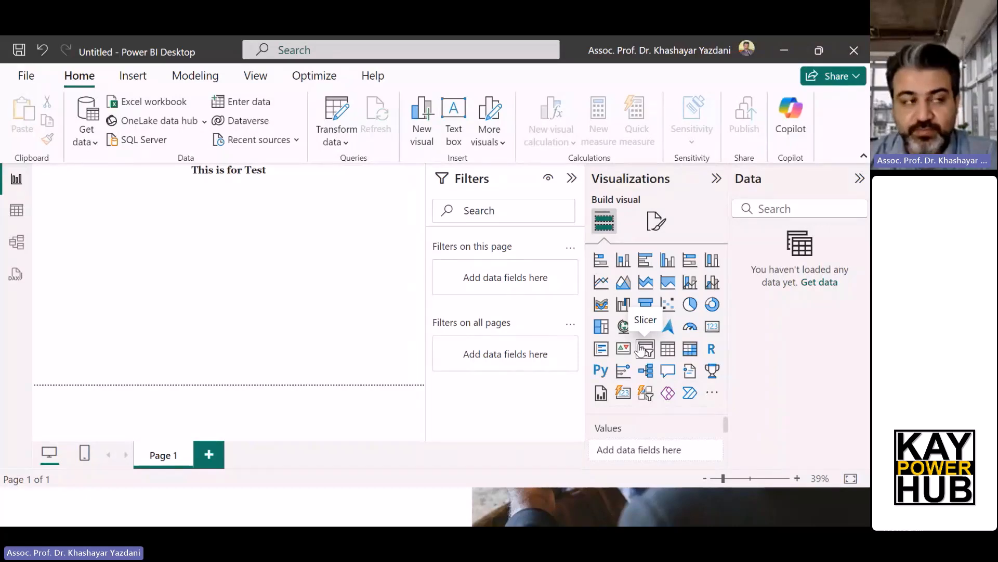
# Add a stacked bar chart to the page, review its build and format options, and dismiss the missing-data notice
pyautogui.click(600, 260)
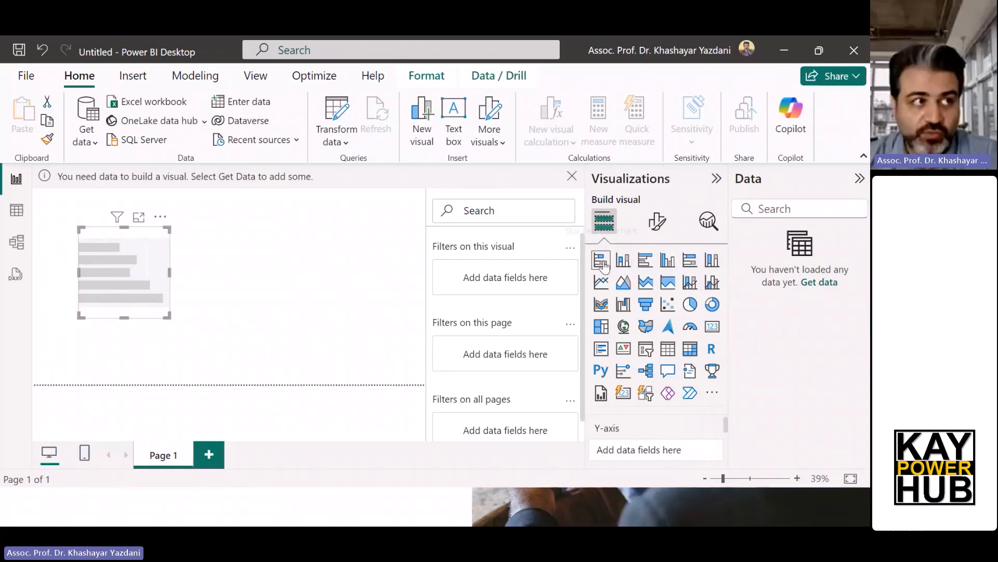
pyautogui.click(663, 225)
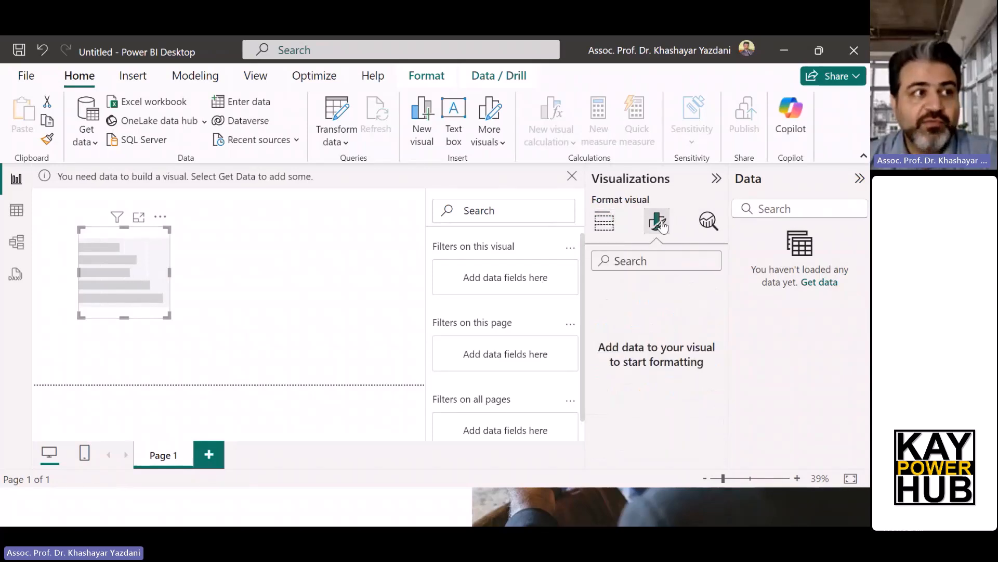
pyautogui.click(606, 229)
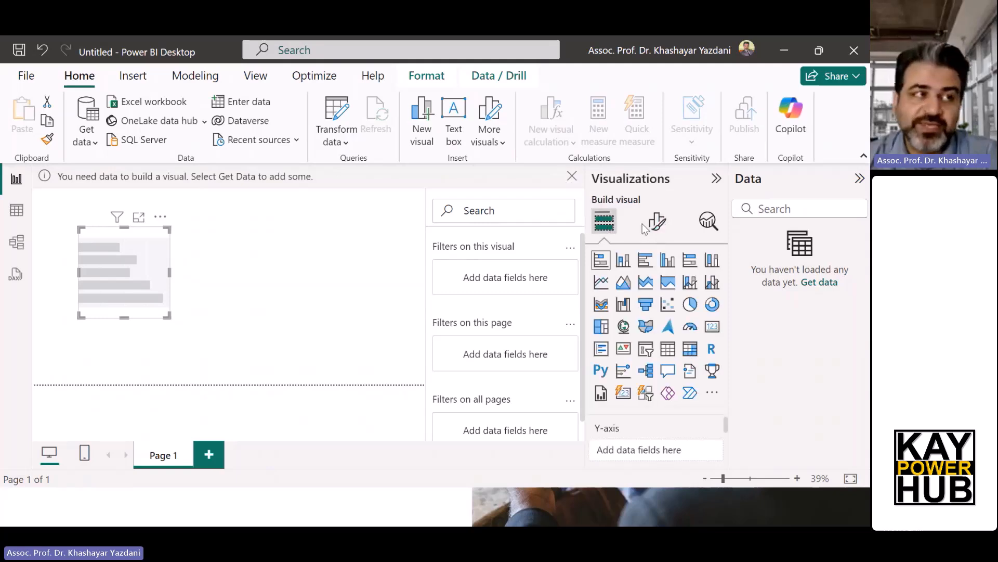
pyautogui.click(657, 227)
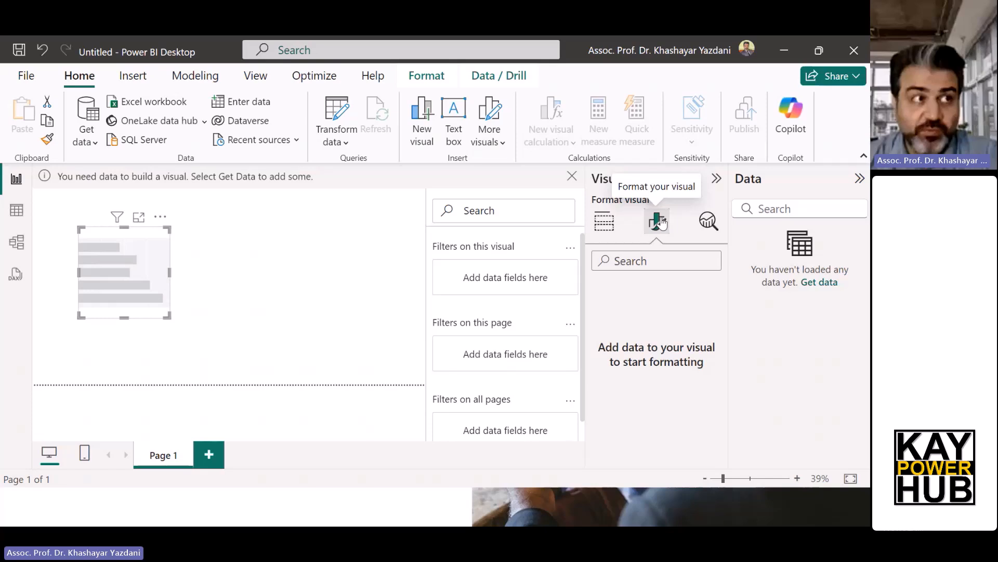
pyautogui.click(603, 228)
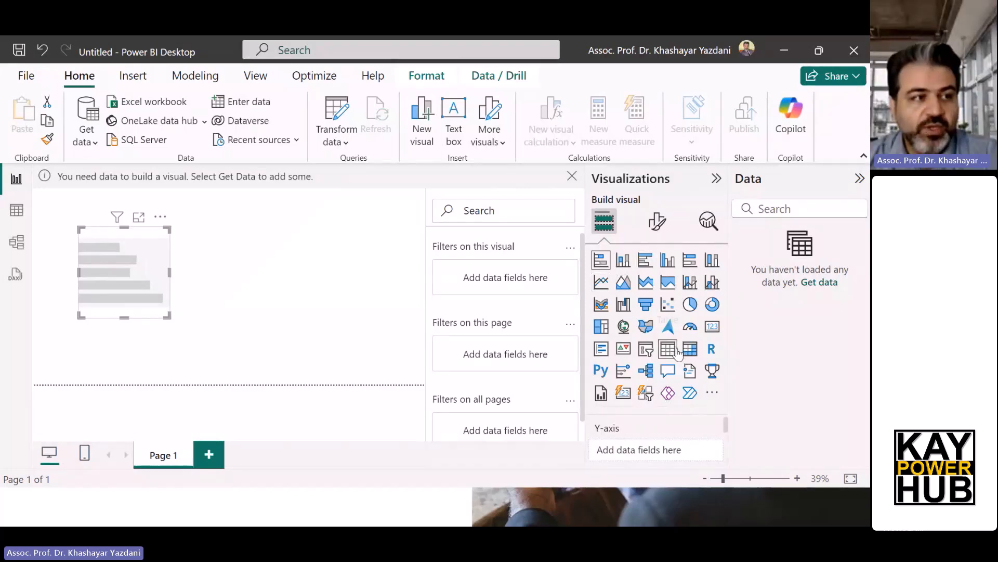
pyautogui.scroll(-10, 678, 439)
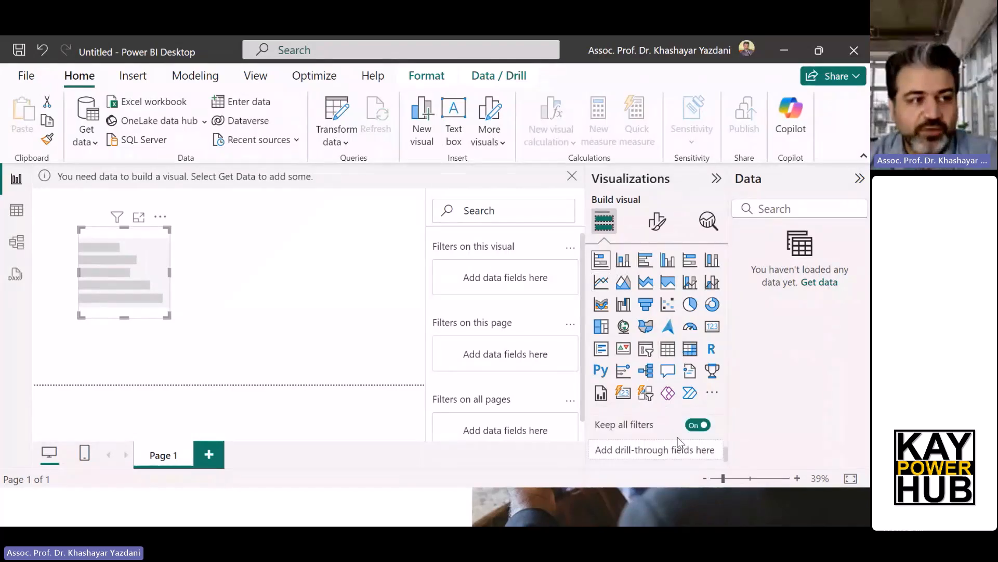
pyautogui.scroll(10, 676, 440)
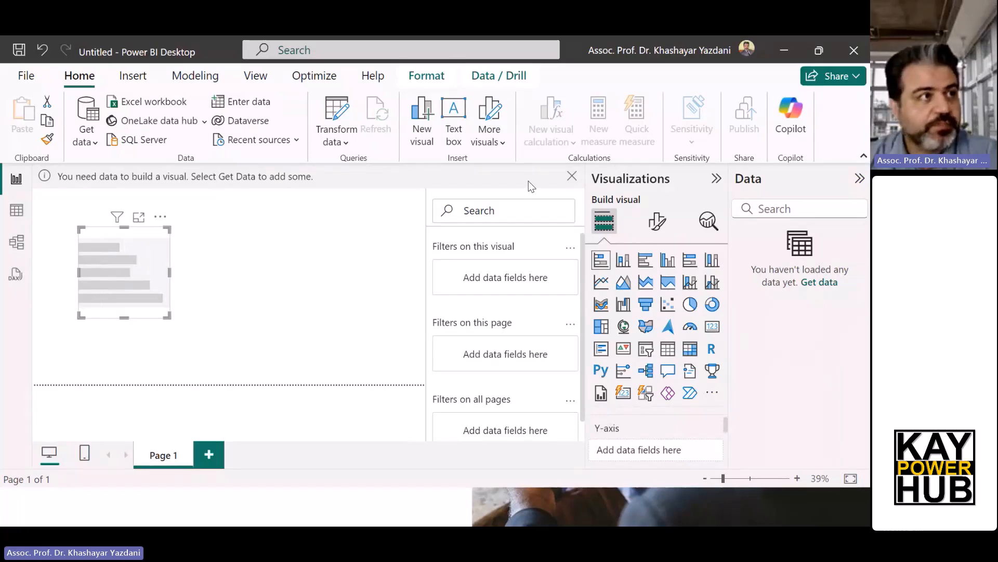
pyautogui.click(572, 176)
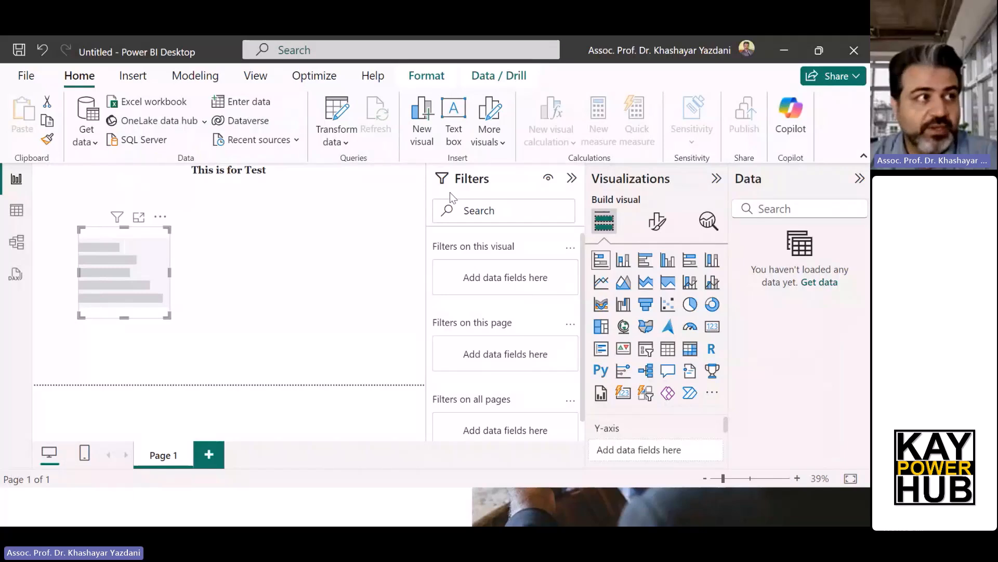
# Look through the visual, page and all-pages filter areas, and collapse the Filters, Visualizations and Data panes
pyautogui.scroll(-1, 507, 378)
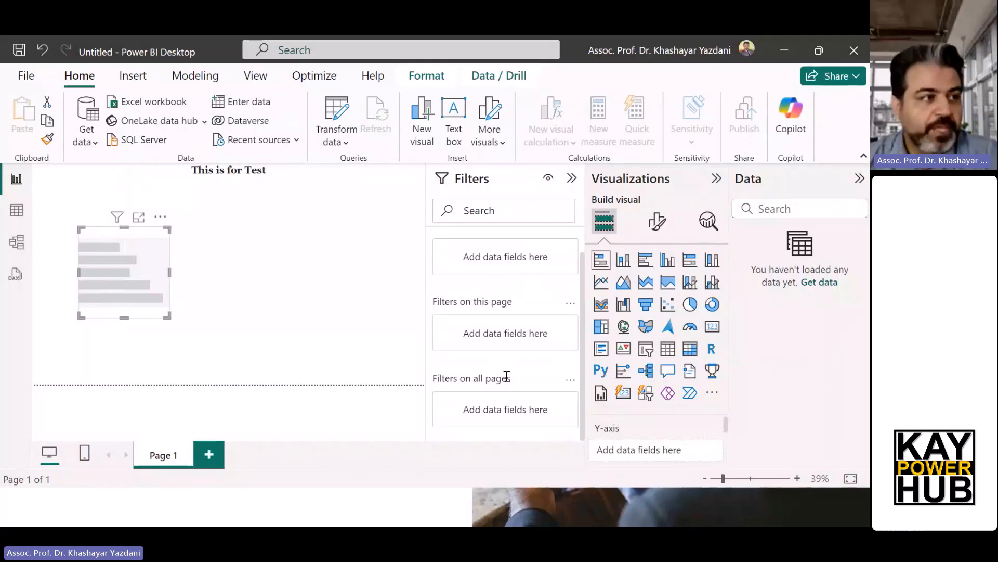
pyautogui.scroll(1, 506, 378)
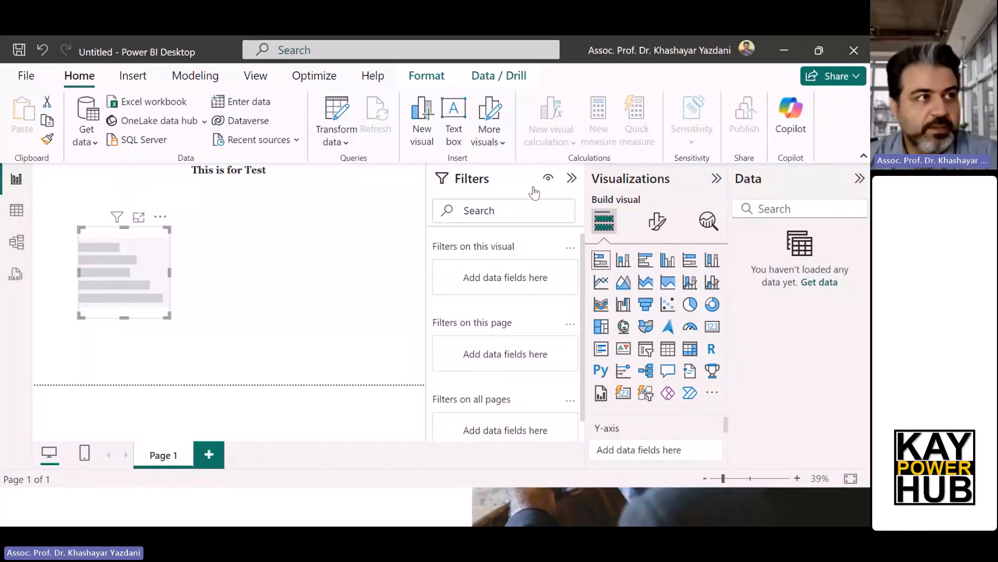
pyautogui.click(571, 179)
pyautogui.click(716, 178)
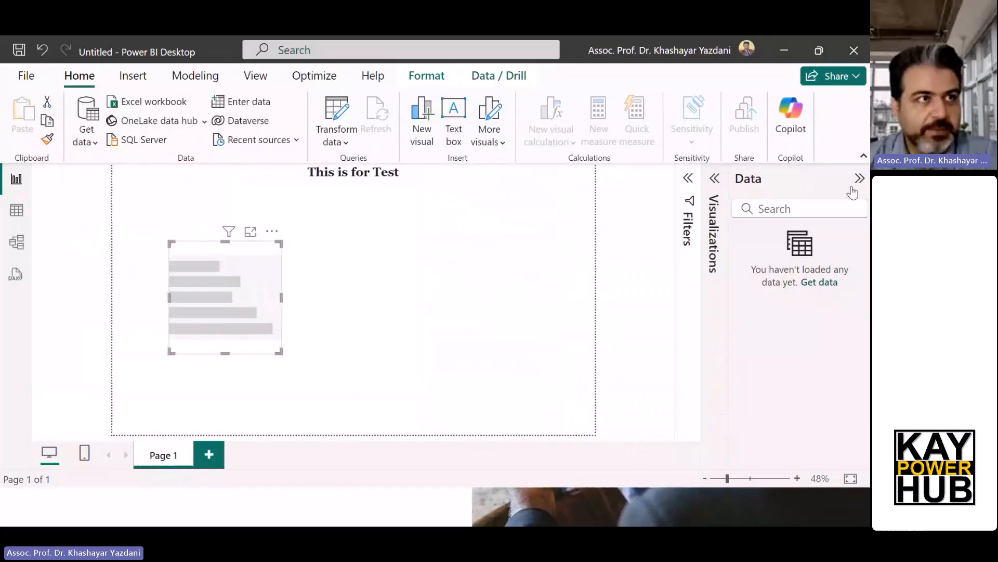
pyautogui.click(859, 178)
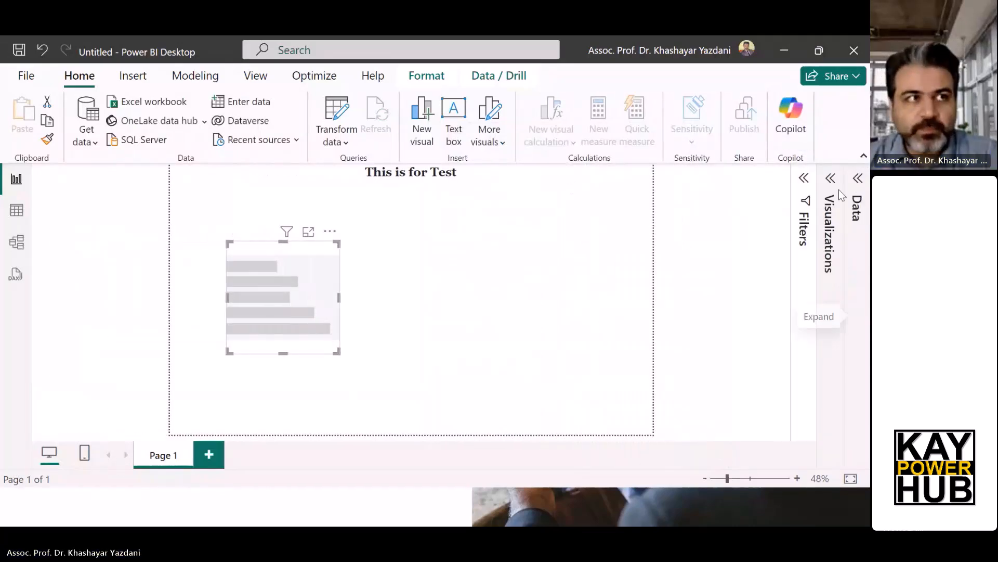
# Switch to the mobile layout and place the "This is for Test" text box at the top of the phone canvas
pyautogui.click(84, 456)
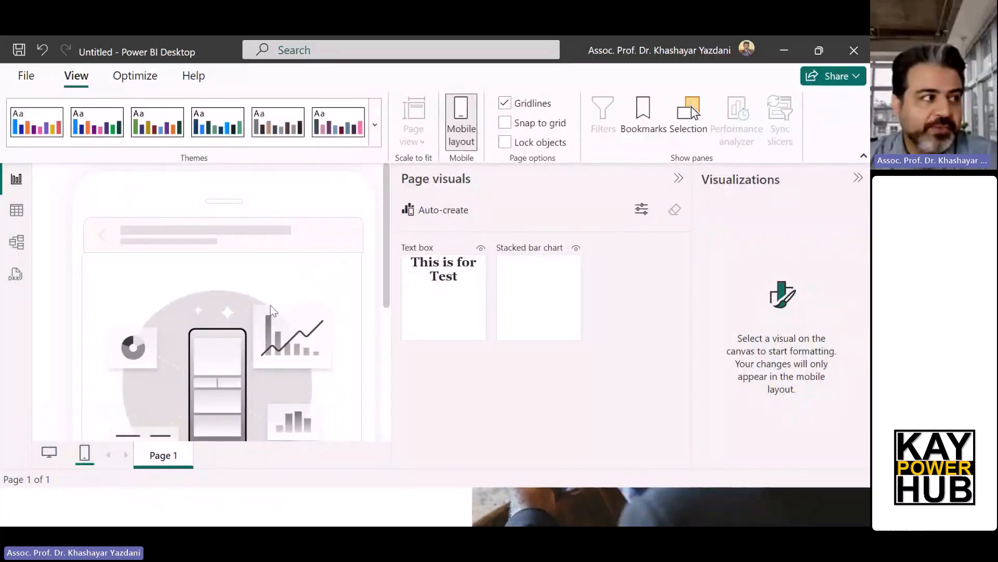
pyautogui.scroll(-5, 201, 289)
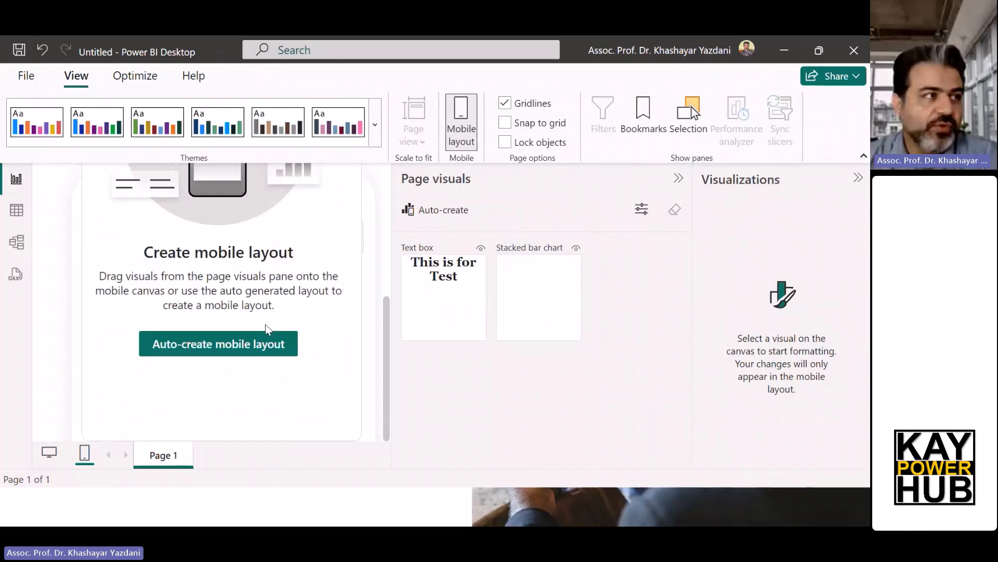
pyautogui.scroll(5, 266, 328)
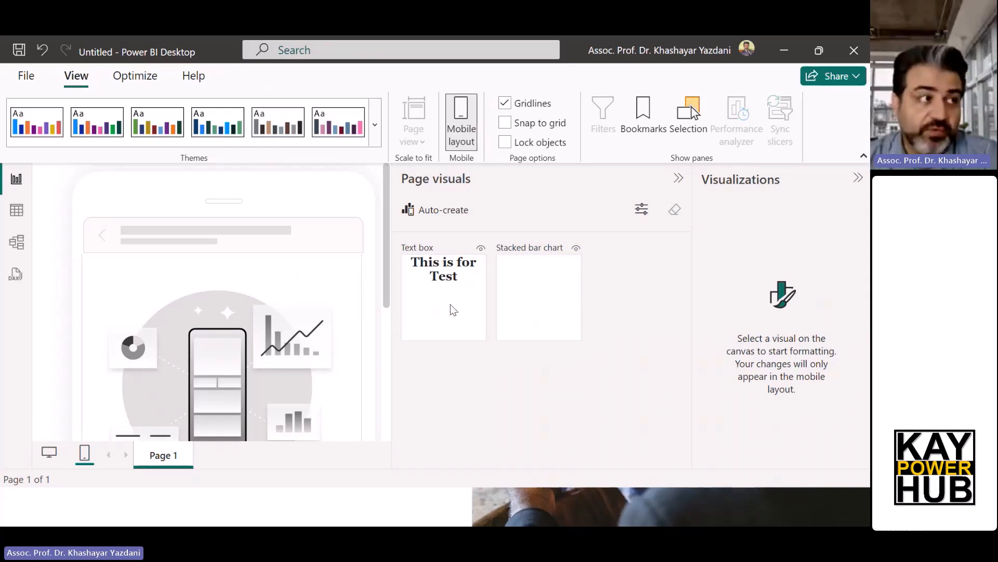
pyautogui.moveTo(459, 293); pyautogui.dragTo(344, 306)
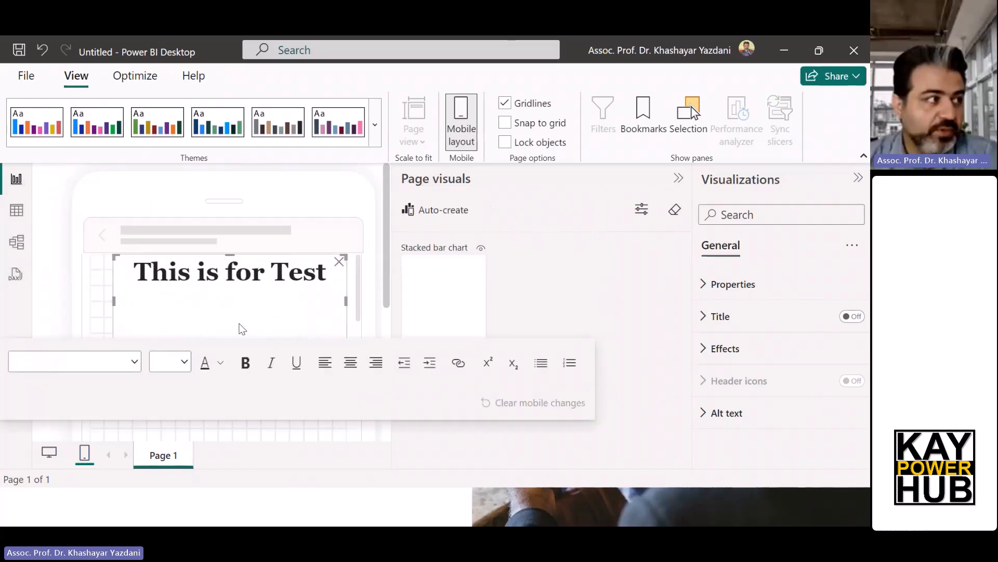
# Set the mobile text box's whole text to font size 14 and deselect the box
pyautogui.click(257, 271)
pyautogui.tripleClick(258, 271)
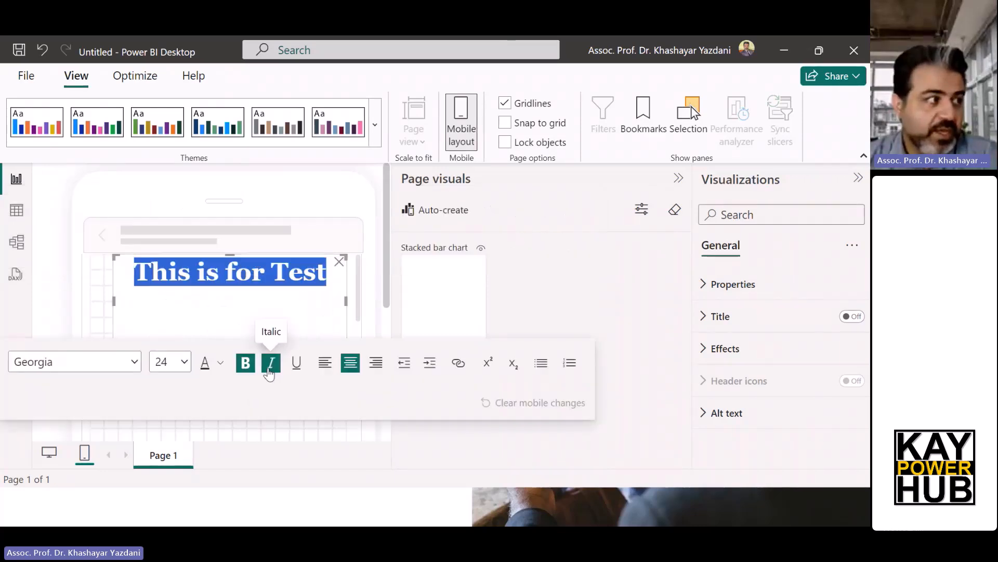
pyautogui.click(169, 361)
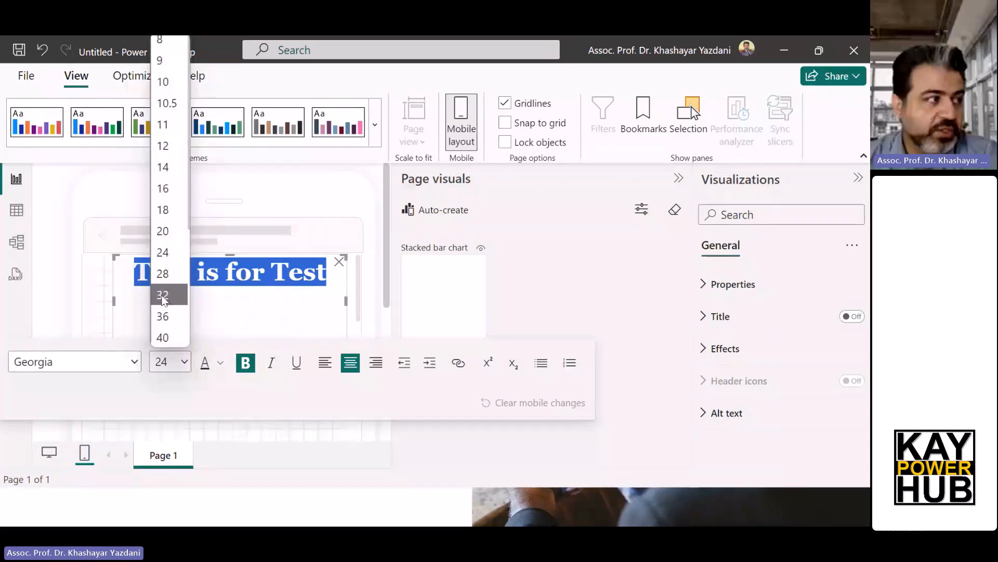
pyautogui.click(162, 166)
pyautogui.click(330, 290)
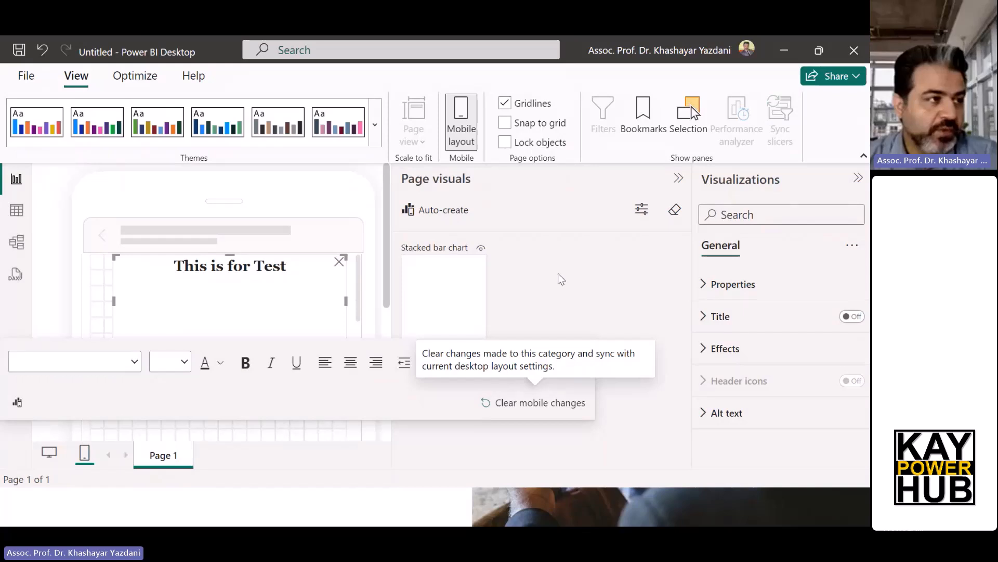
pyautogui.click(350, 291)
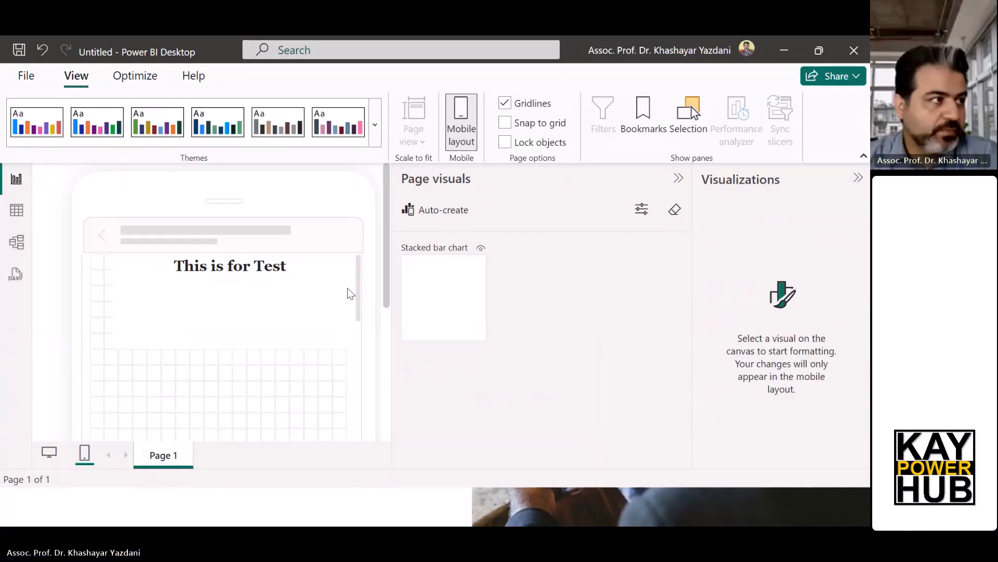
# Reduce the mobile text box's height, centre it at the top of the phone canvas, and return to the desktop layout
pyautogui.click(288, 335)
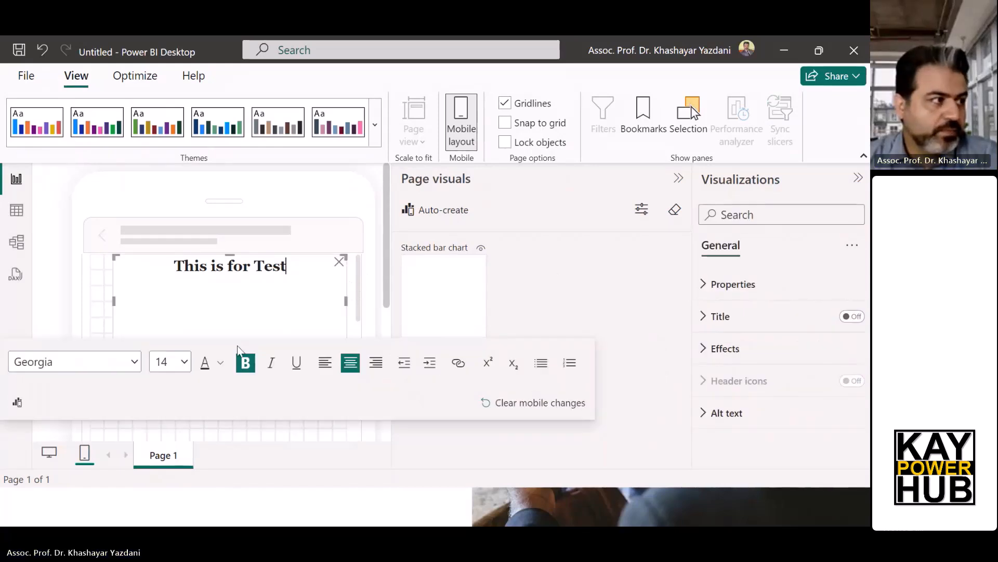
pyautogui.moveTo(227, 263); pyautogui.dragTo(234, 306)
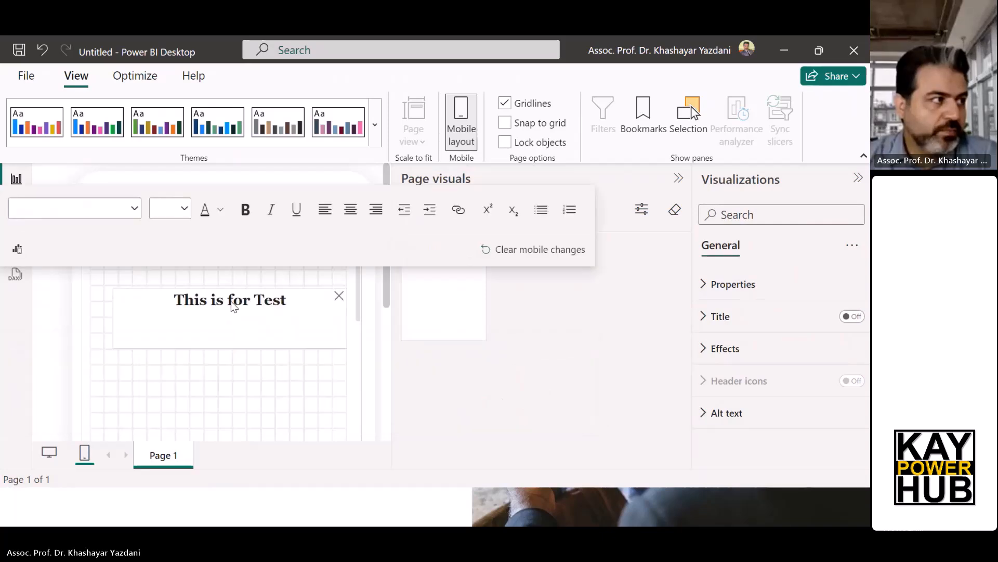
pyautogui.moveTo(216, 341); pyautogui.dragTo(203, 358)
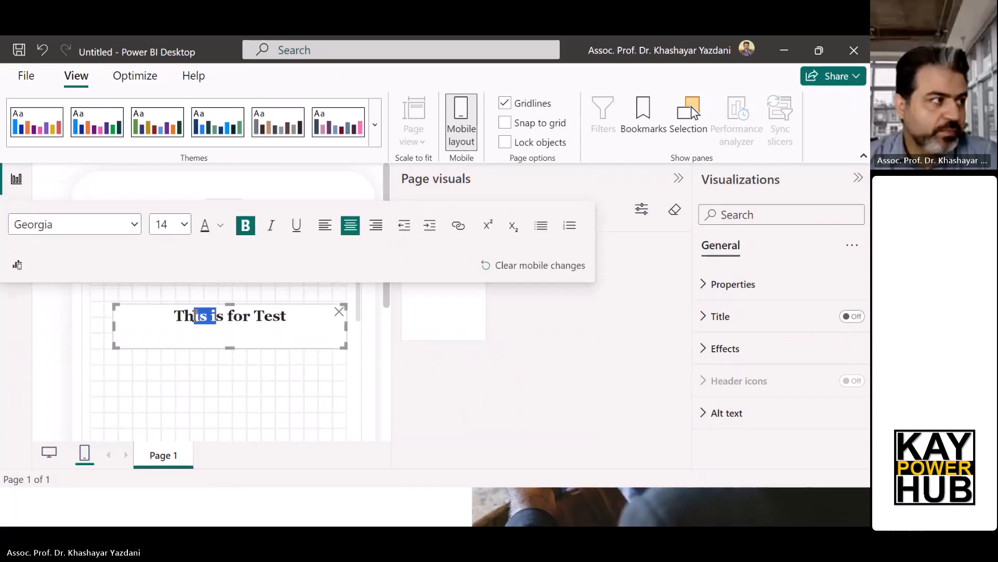
pyautogui.click(205, 351)
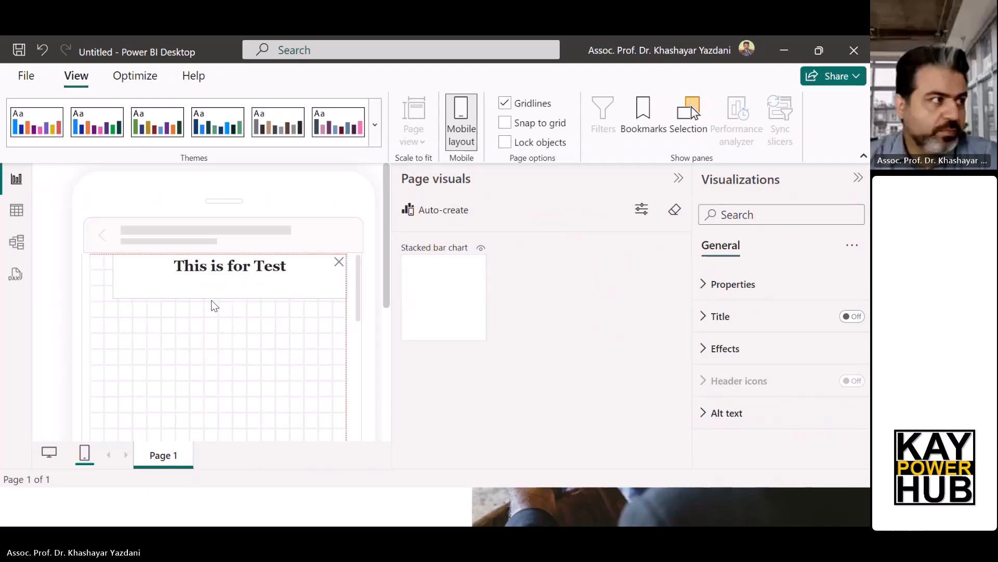
pyautogui.click(199, 301)
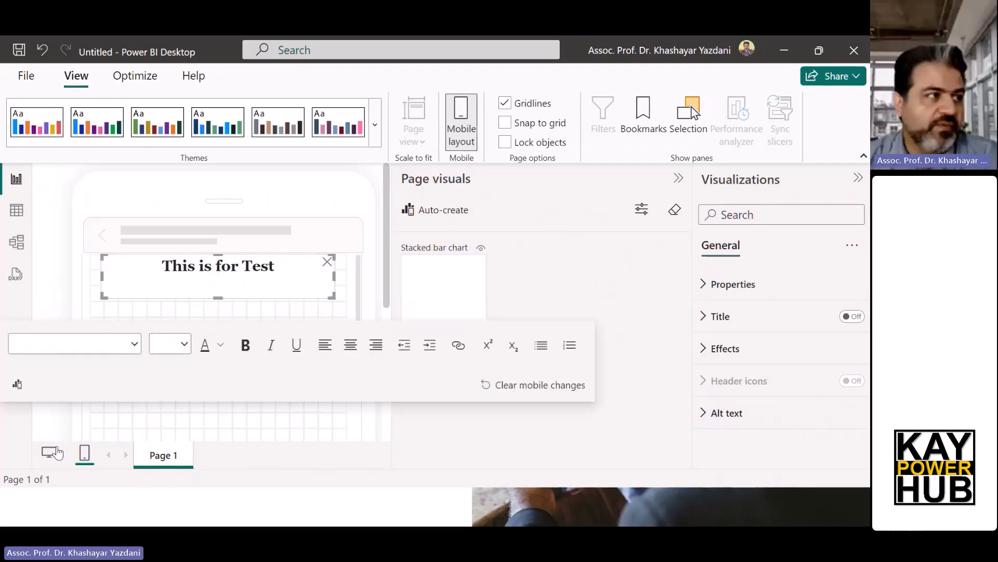
pyautogui.click(54, 452)
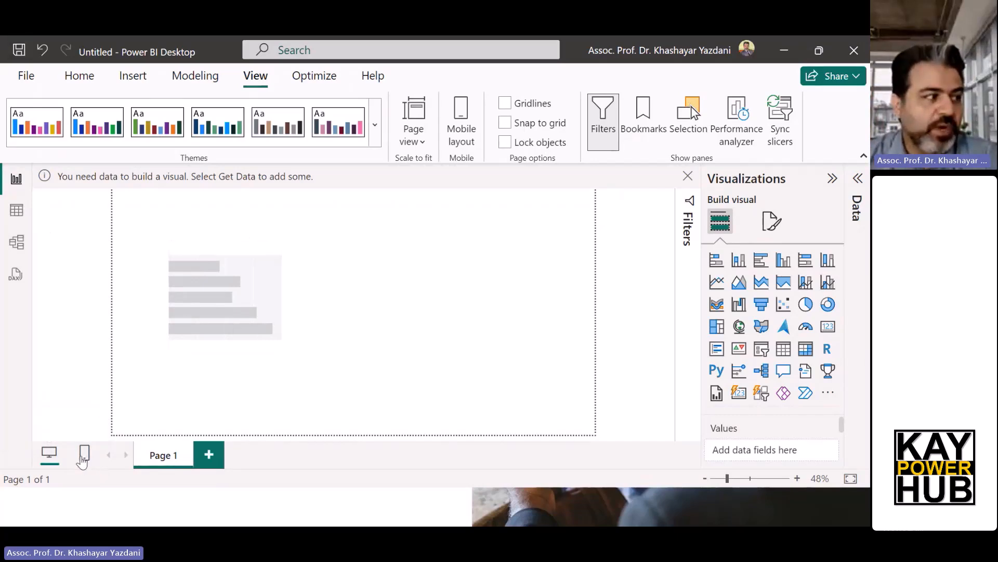
# Compare the mobile layout with the desktop layout, return to the desktop layout, and dismiss the missing-data notice
pyautogui.click(83, 458)
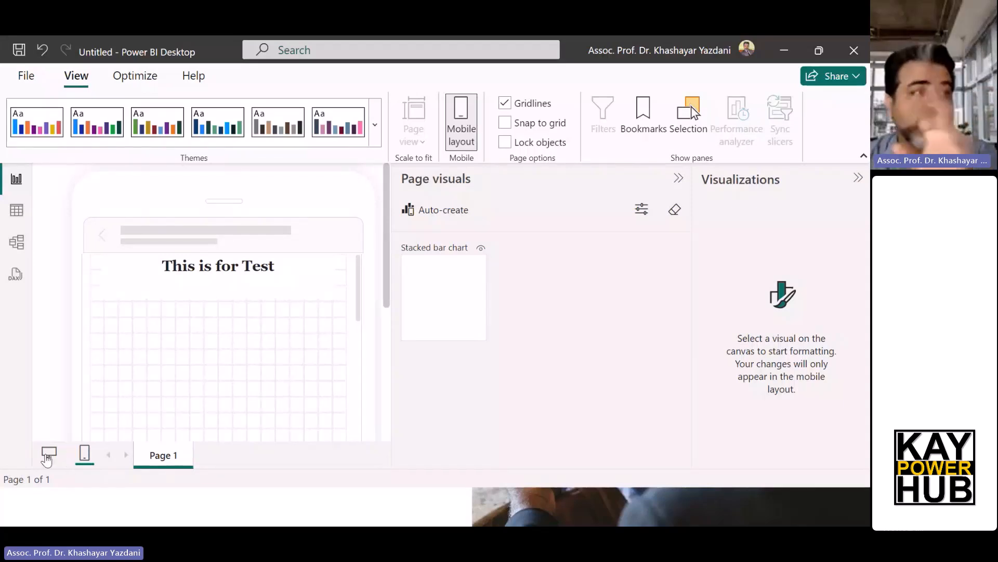
pyautogui.click(48, 453)
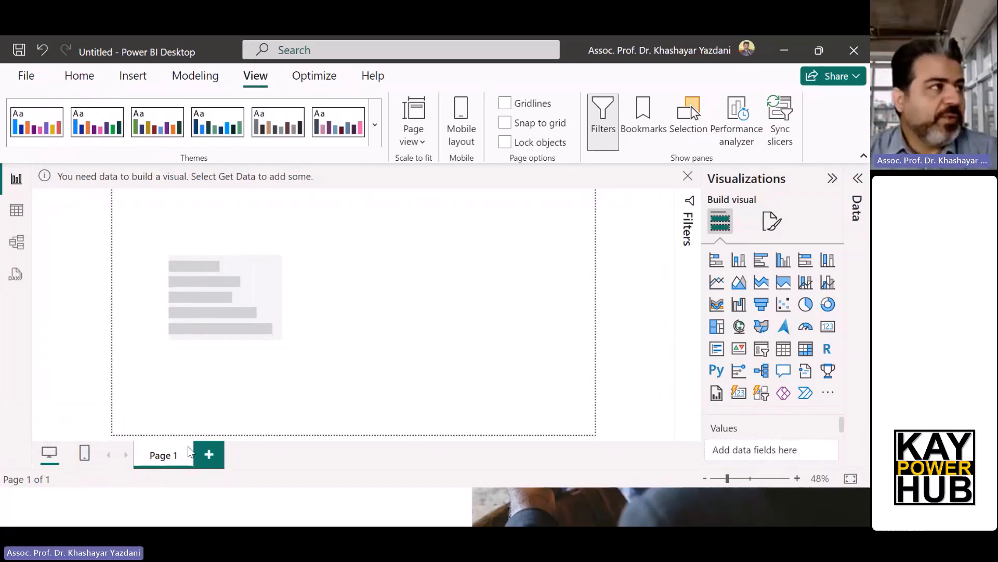
pyautogui.click(82, 78)
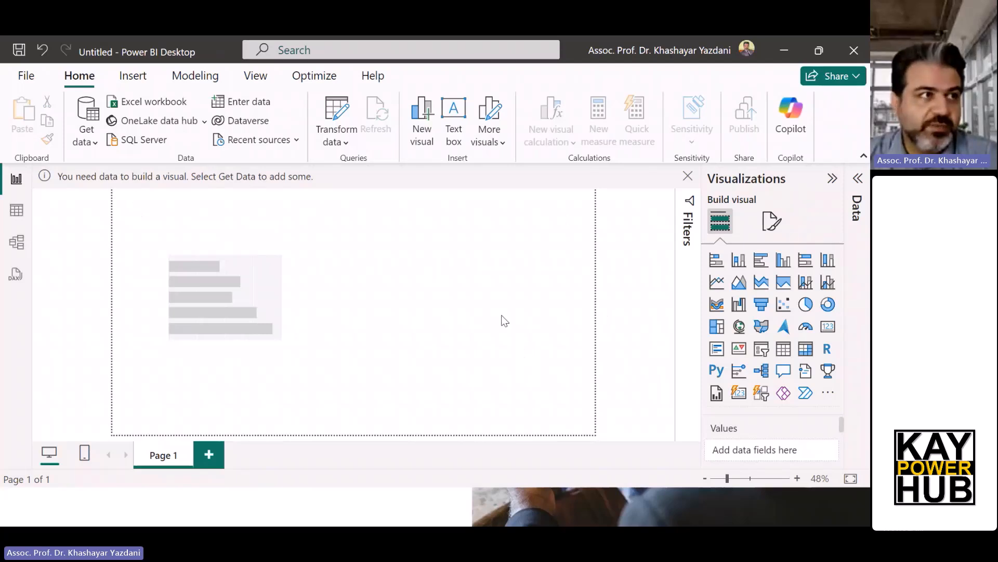
pyautogui.click(688, 176)
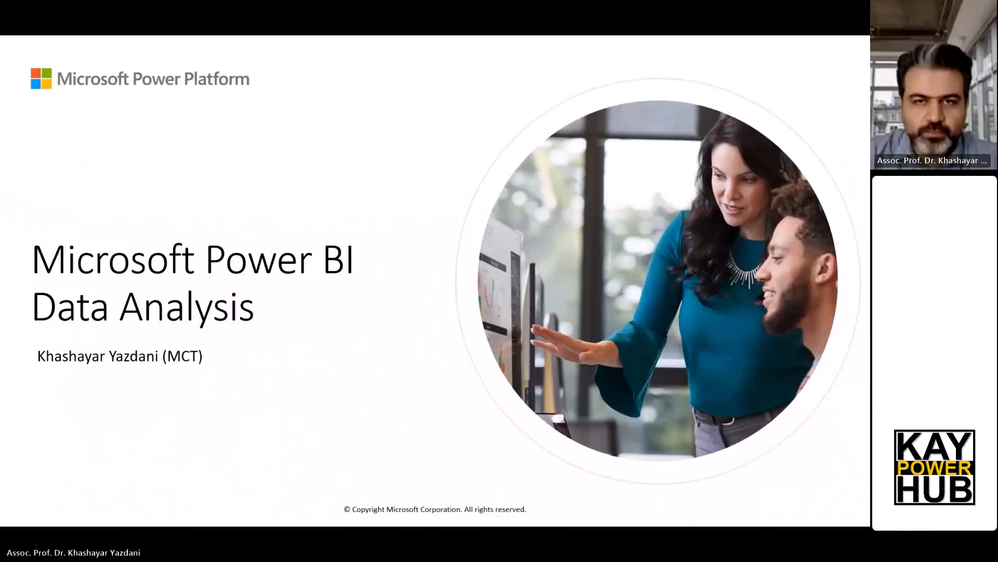
pyautogui.press('Right')
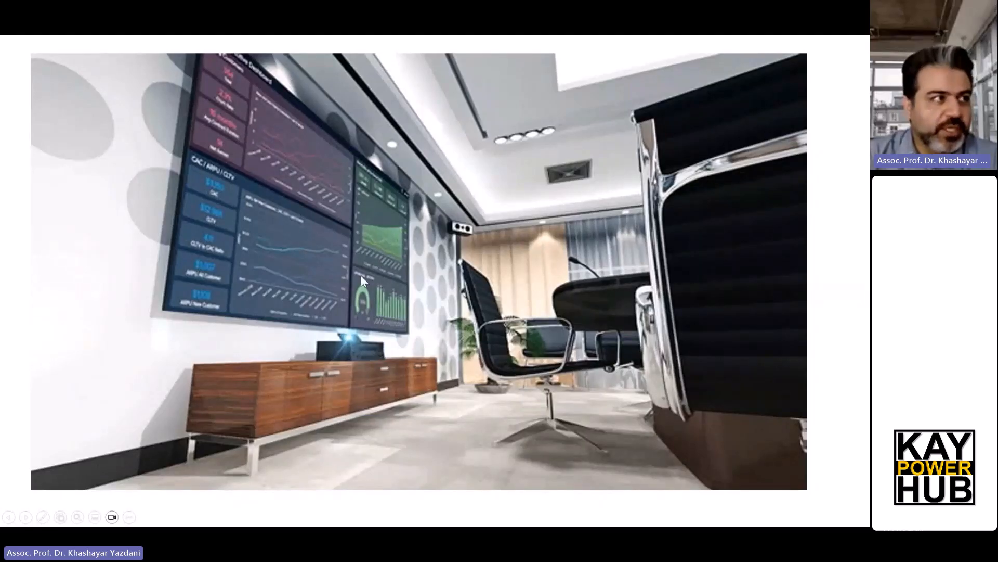
pyautogui.click(342, 224)
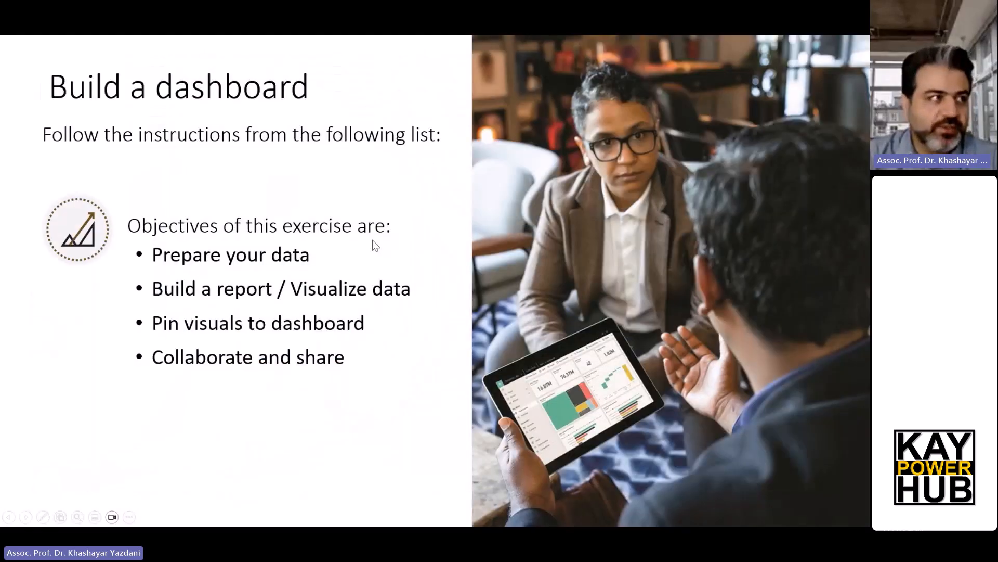
pyautogui.press('Left')
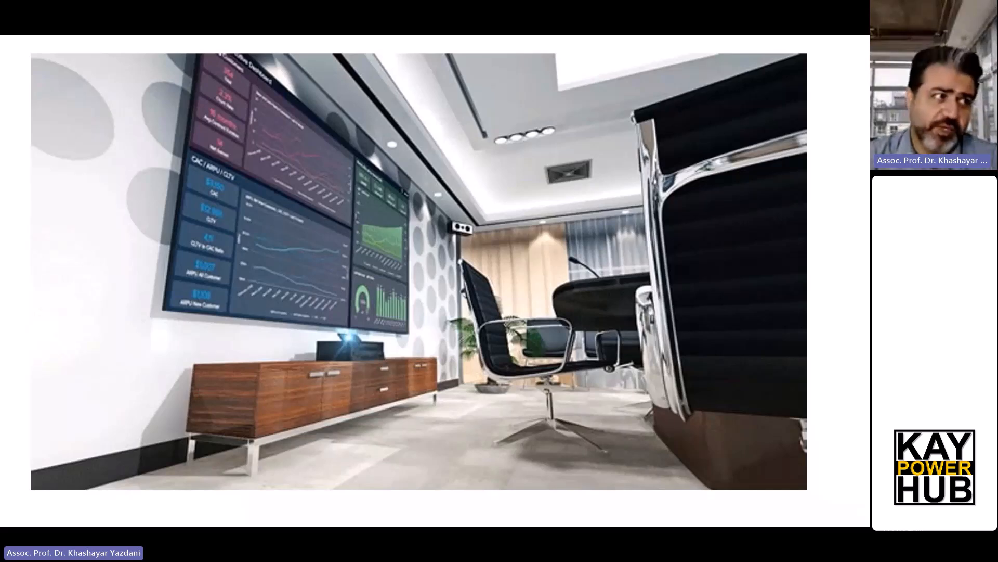
pyautogui.hotkey('alt', 'Tab')
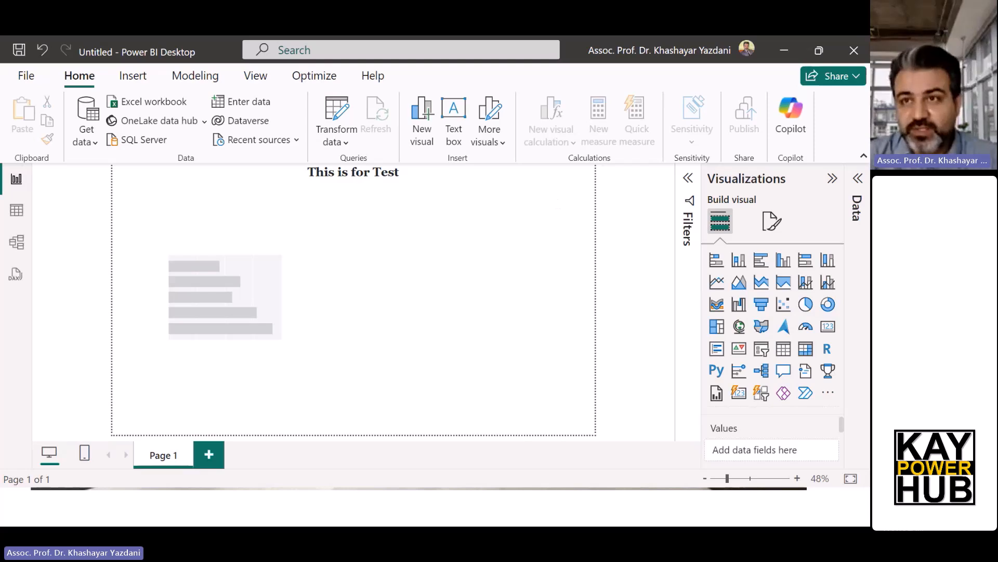
pyautogui.hotkey('alt', 'Tab')
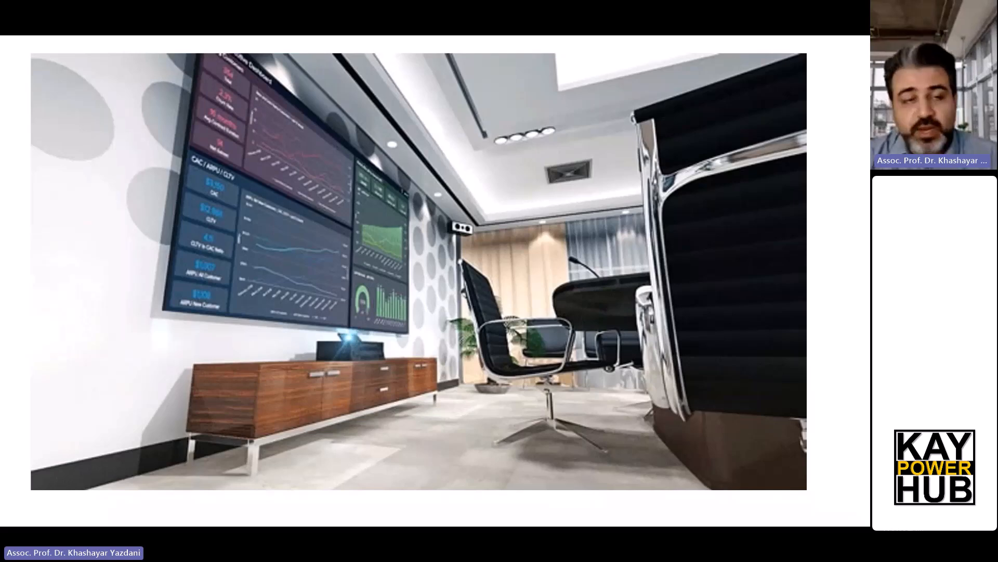
# Switch back to Power BI Desktop, add two blank pages to the report, and set the page zoom to 49%
pyautogui.hotkey('alt', 'Tab')
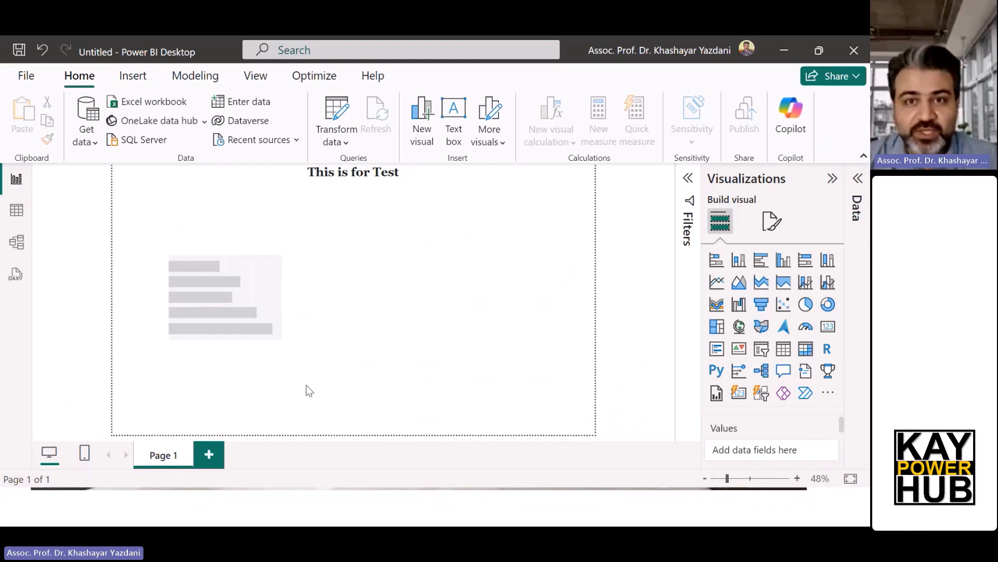
pyautogui.click(208, 454)
pyautogui.click(265, 457)
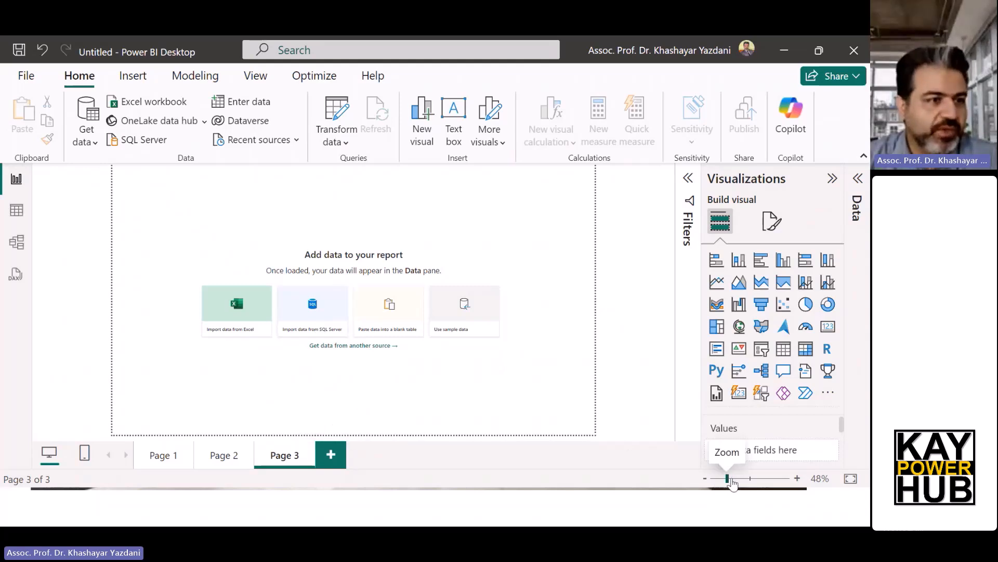
pyautogui.click(736, 478)
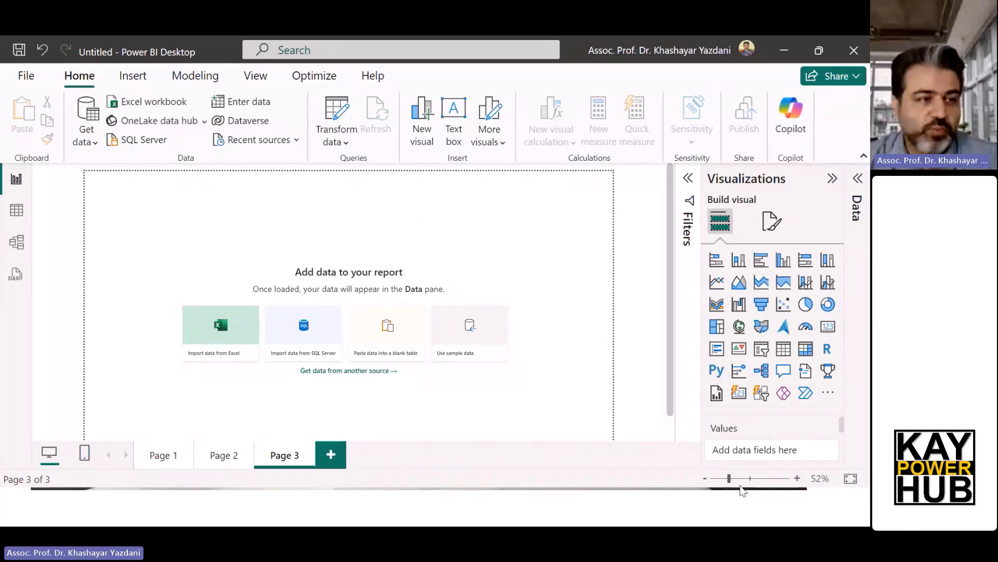
pyautogui.moveTo(729, 478)
pyautogui.mouseDown()
pyautogui.moveTo(718, 478)
pyautogui.moveTo(730, 484)
pyautogui.mouseUp()
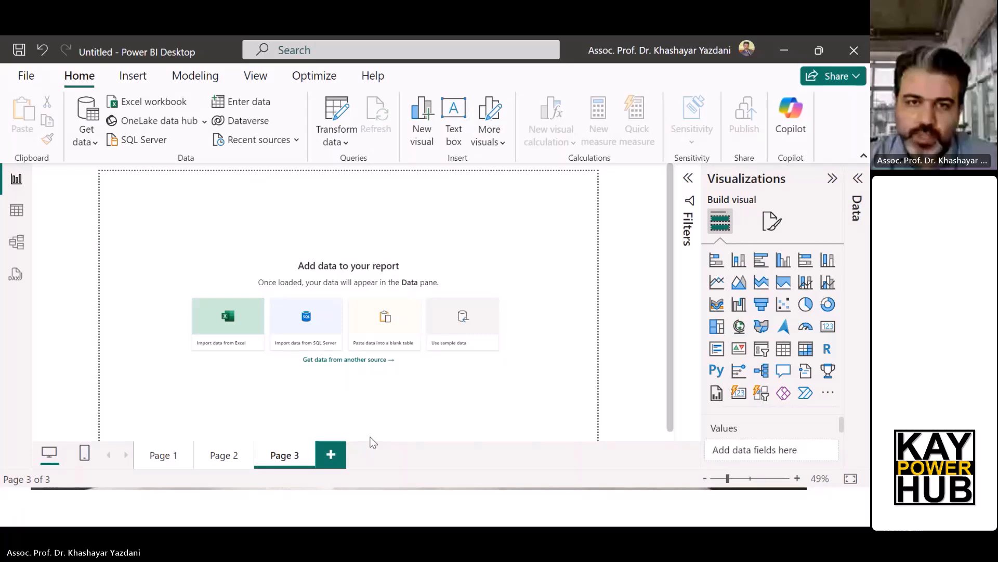
# Switch to a maximized Chrome window and open the data.gov website
pyautogui.hotkey('alt', 'Tab')
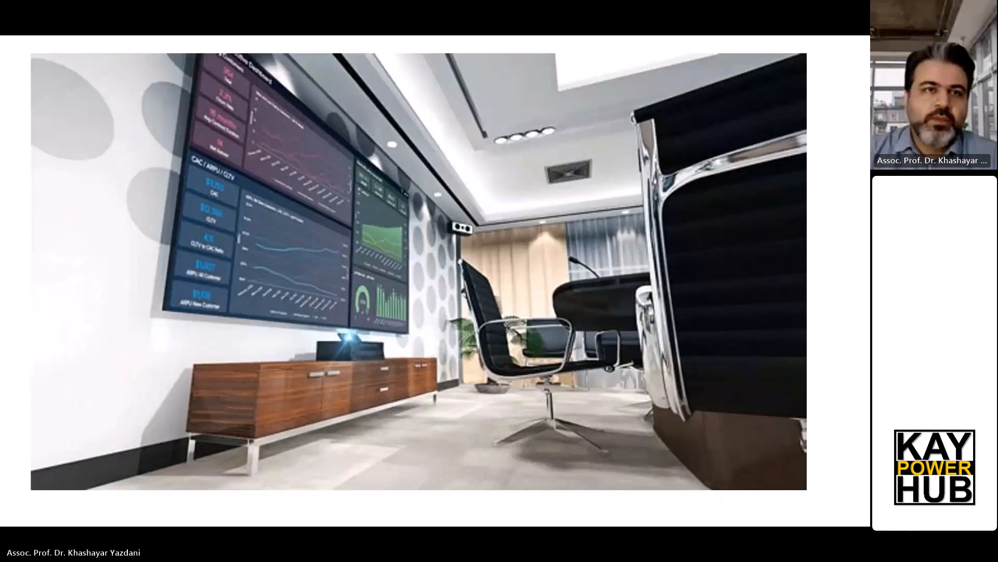
pyautogui.hotkey('alt', 'Tab')
pyautogui.moveTo(183, 40); pyautogui.dragTo(350, 78)
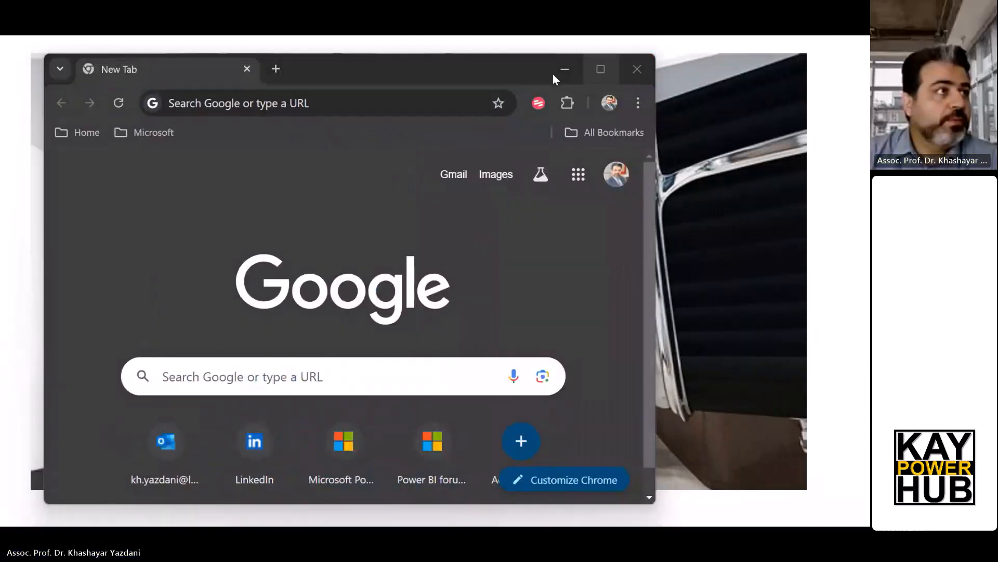
pyautogui.click(598, 75)
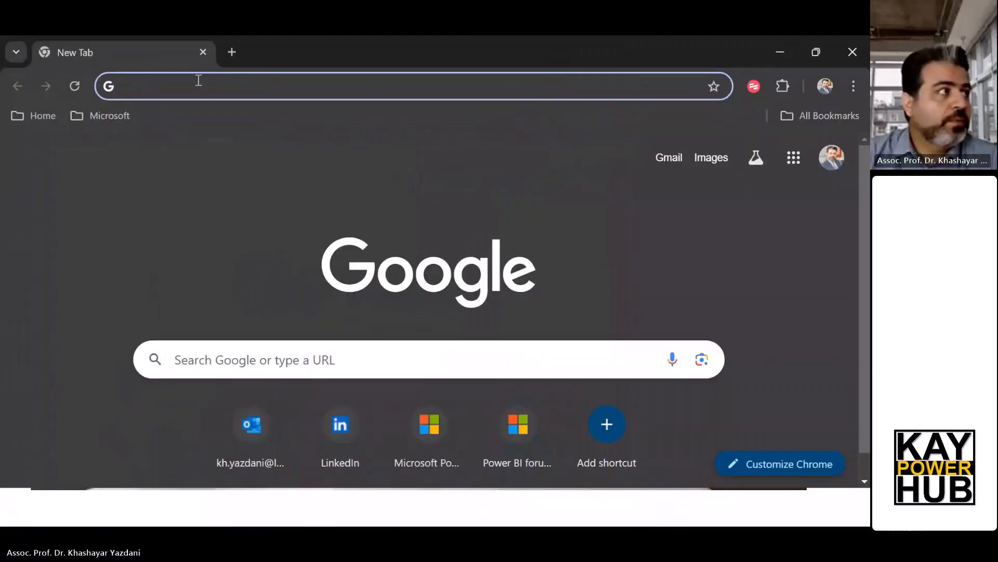
pyautogui.click(179, 89)
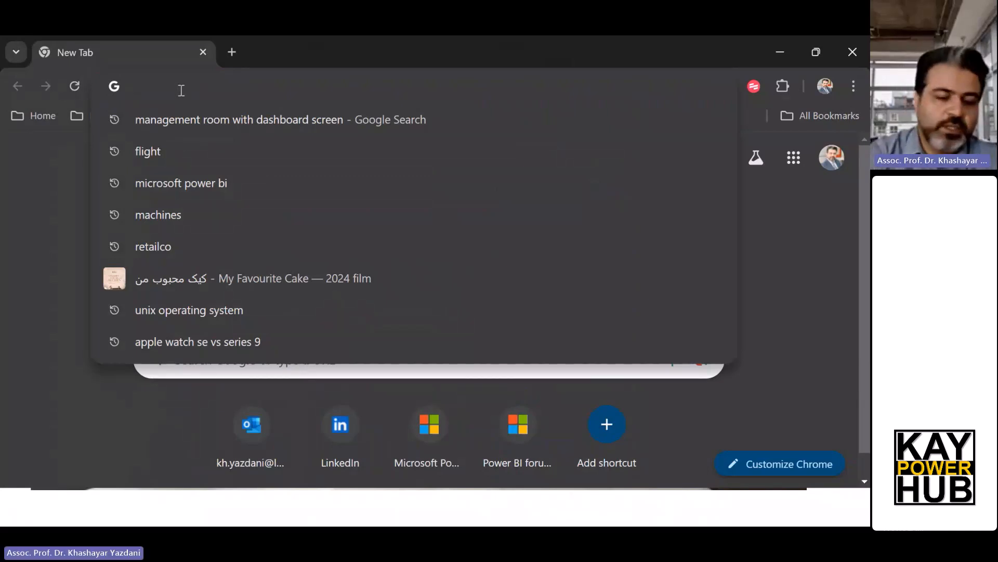
pyautogui.write('data')
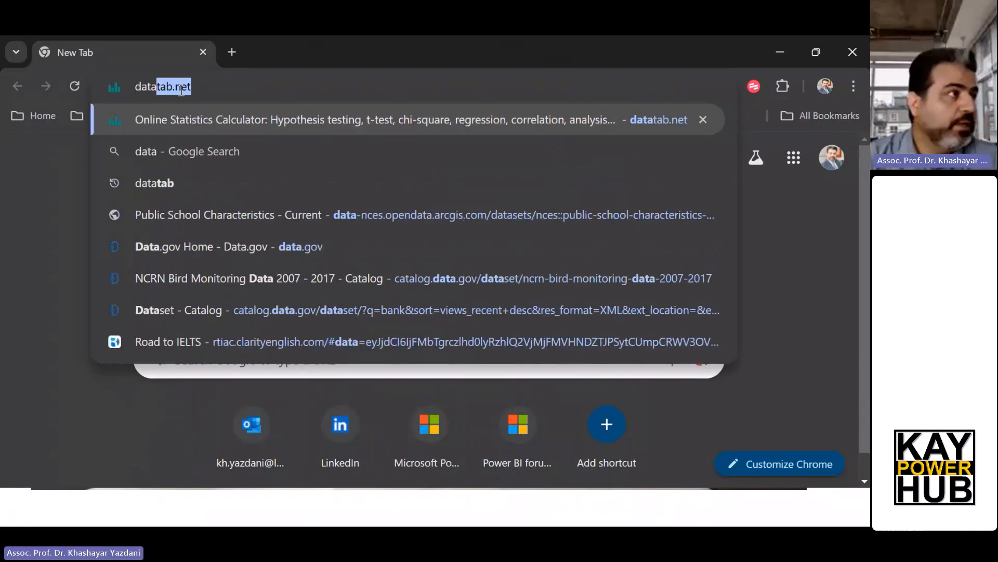
pyautogui.write('.')
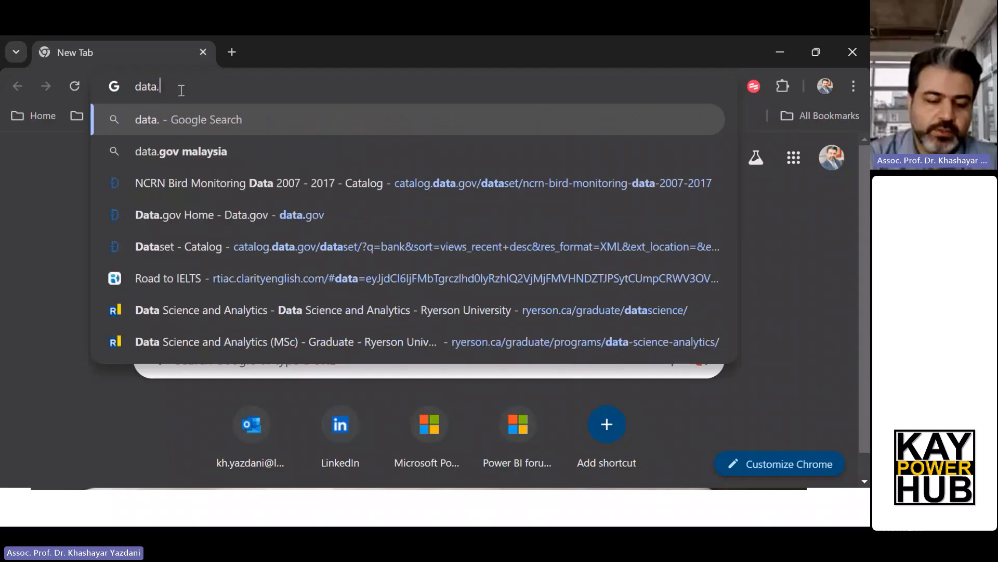
pyautogui.write('gov')
pyautogui.press('Return')
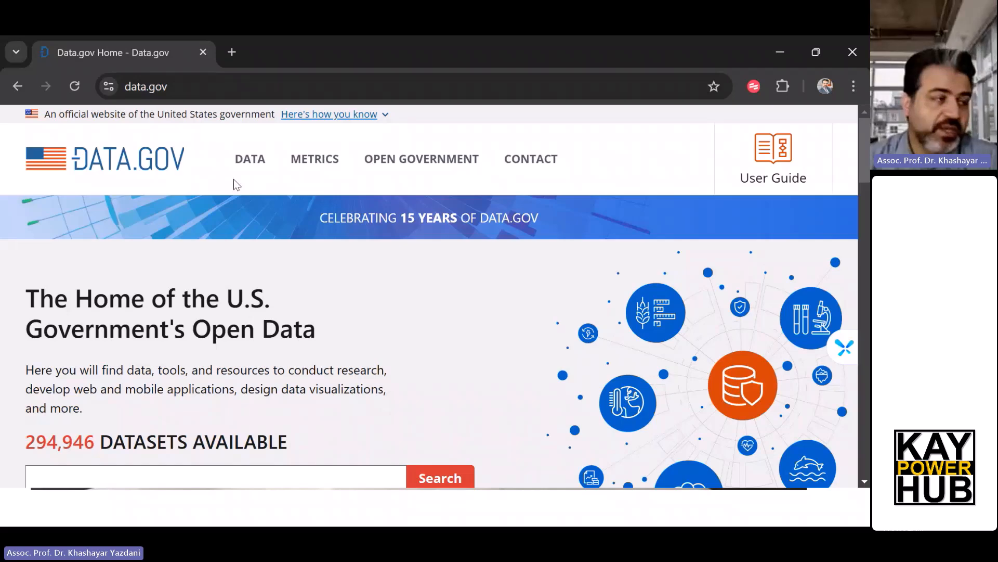
# Open the Data.gov dataset catalog and search it for "bank"
pyautogui.scroll(-4, 269, 236)
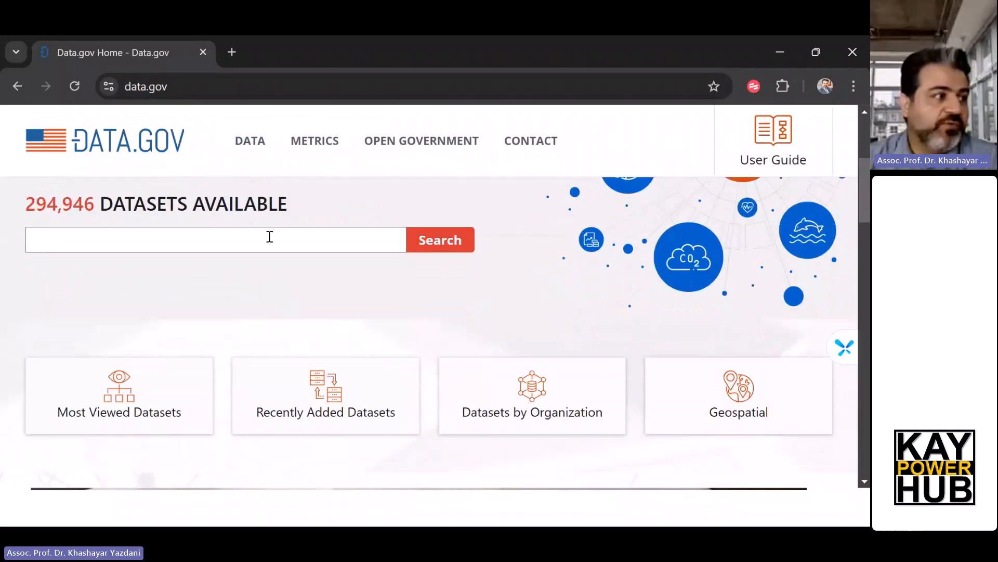
pyautogui.scroll(5, 268, 231)
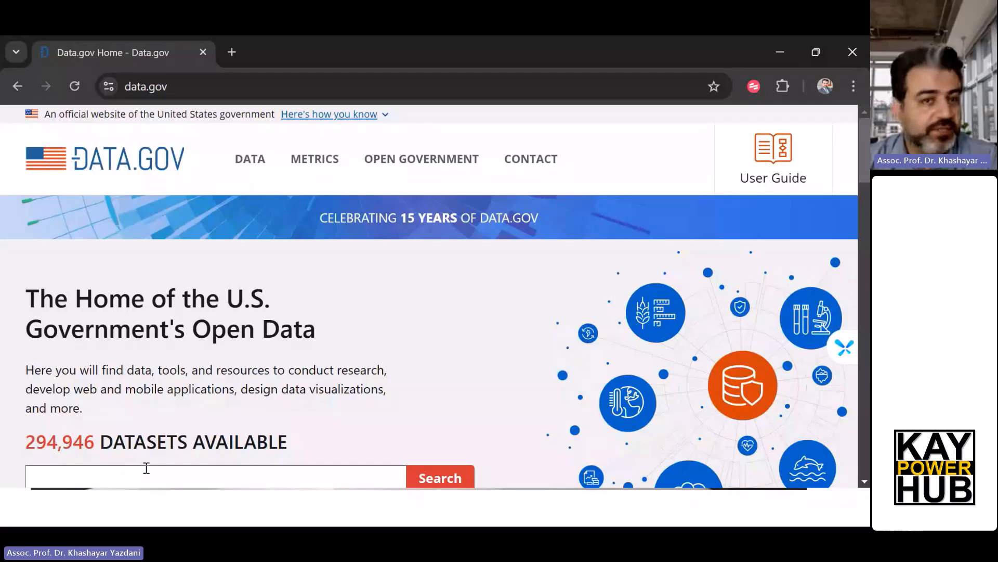
pyautogui.click(250, 166)
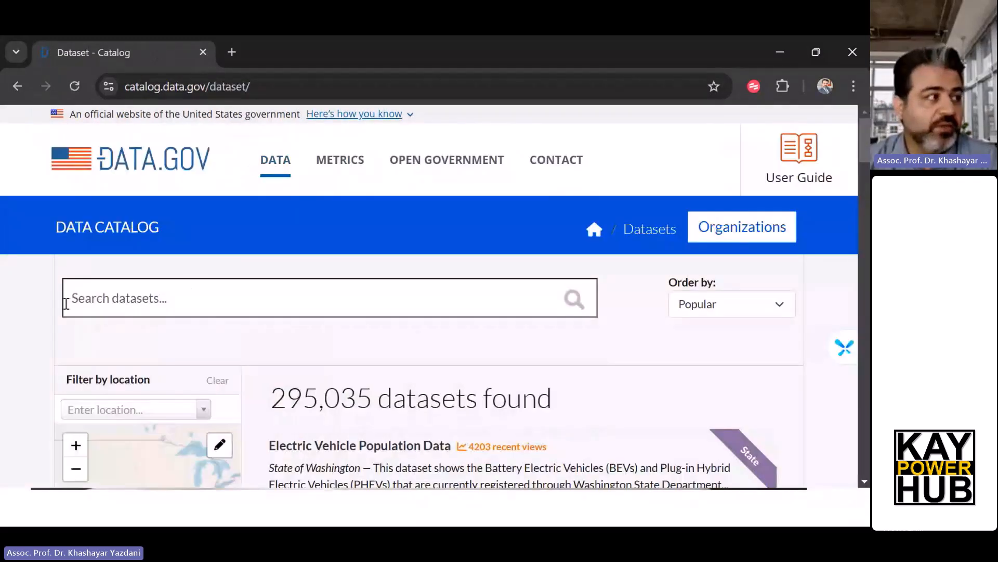
pyautogui.click(82, 302)
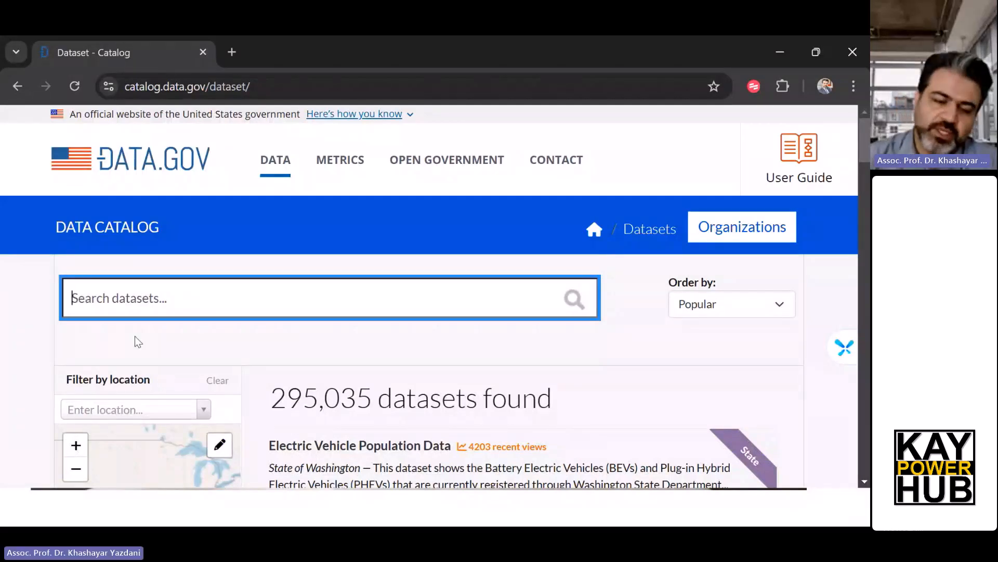
pyautogui.write('bank')
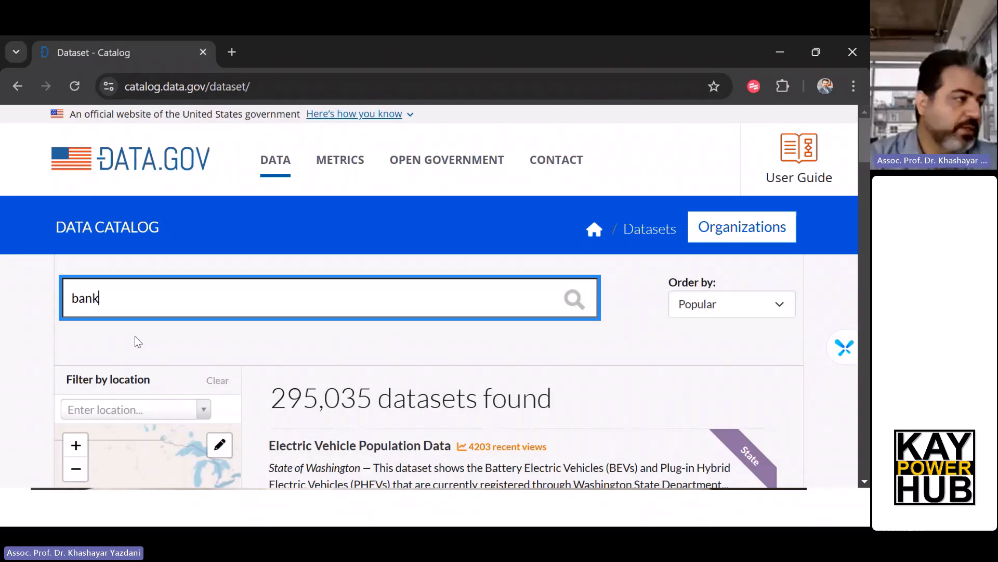
pyautogui.press('Return')
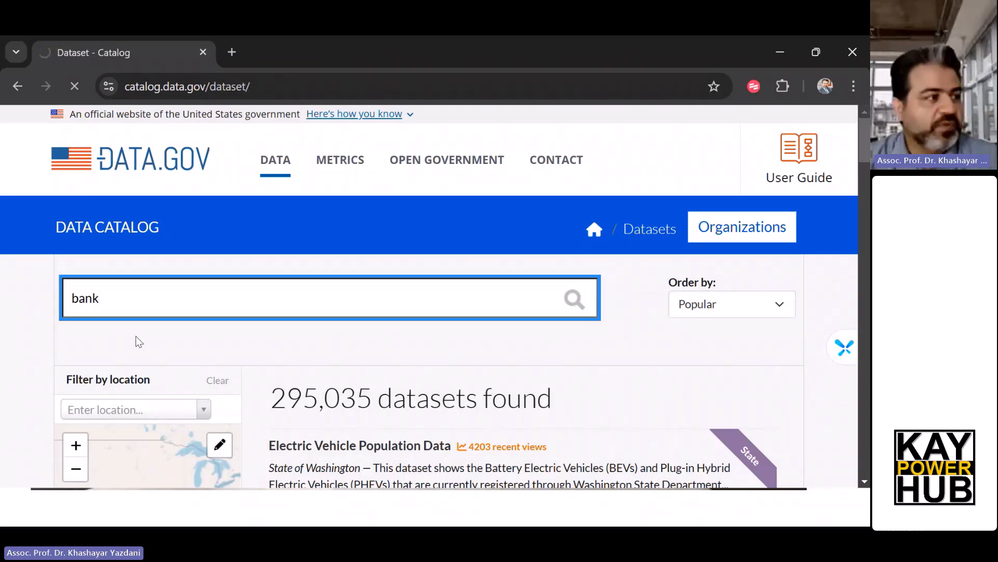
# Look through the bank dataset results and open the FDIC Failed Bank List dataset
pyautogui.scroll(-5, 364, 276)
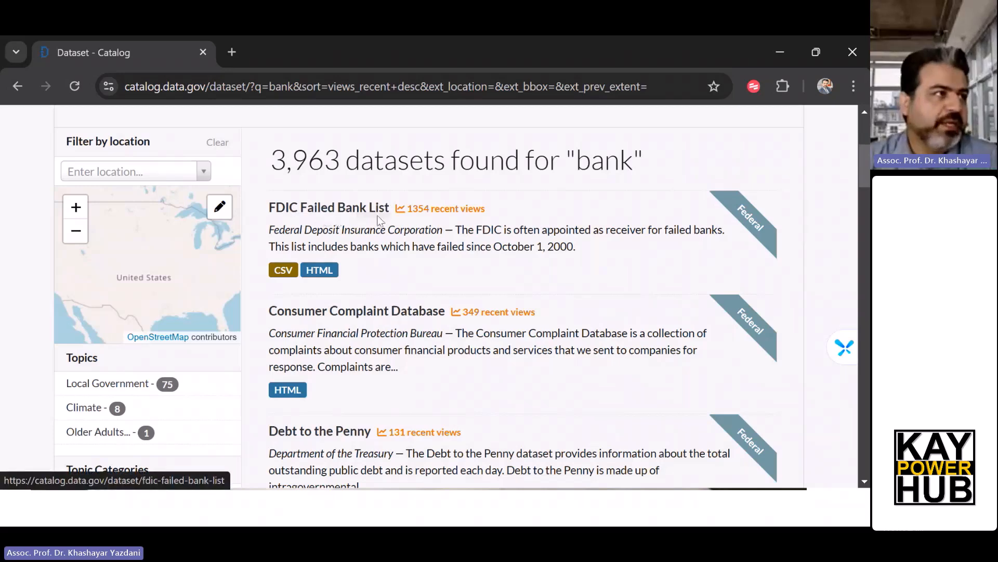
pyautogui.scroll(-1, 296, 299)
pyautogui.scroll(-1, 296, 299)
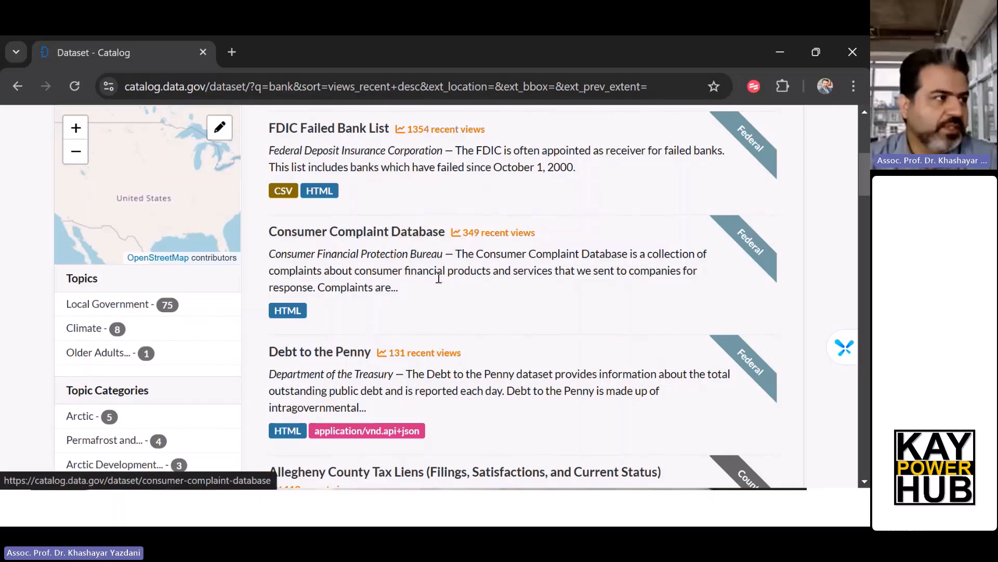
pyautogui.scroll(-8, 517, 348)
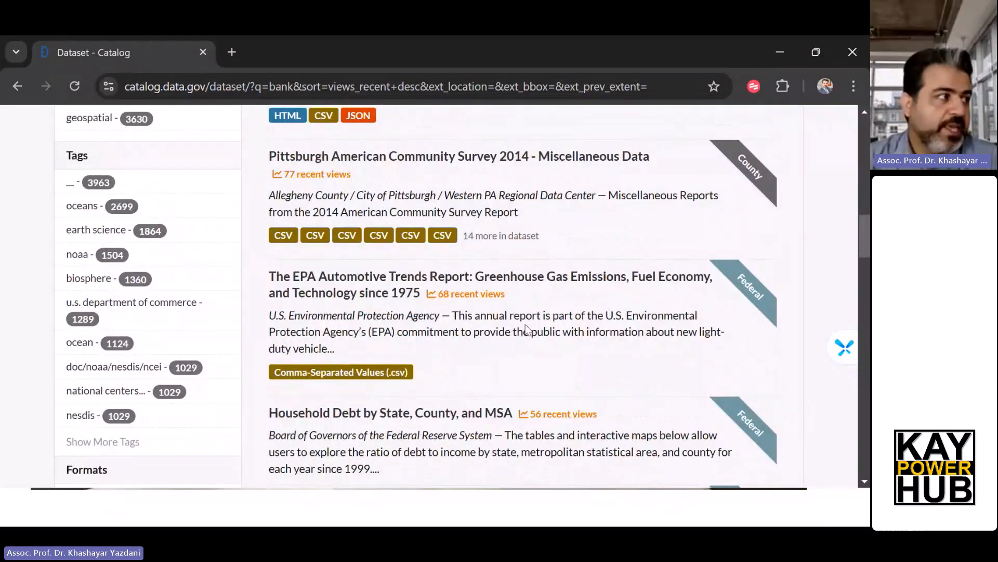
pyautogui.scroll(12, 525, 328)
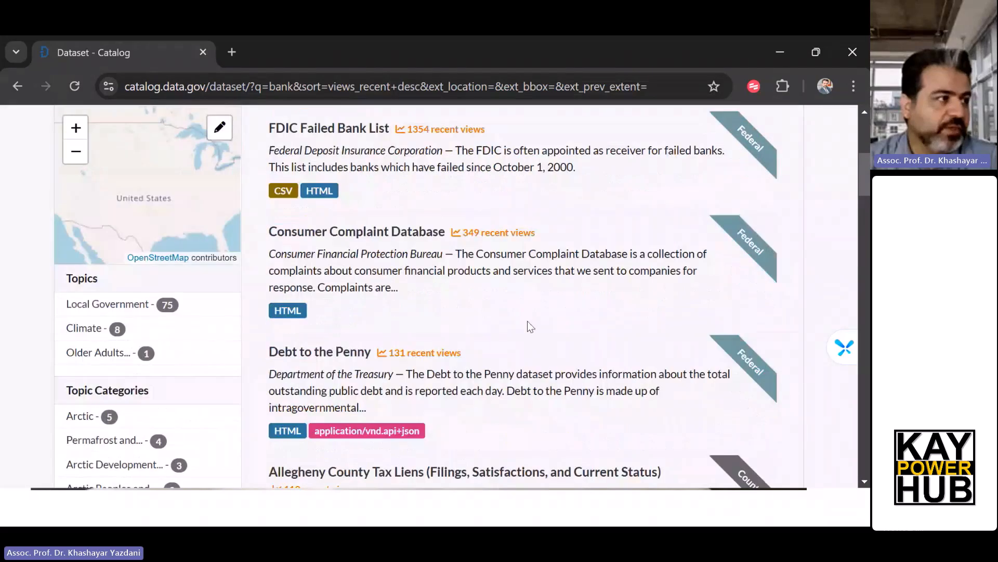
pyautogui.scroll(-2, 526, 334)
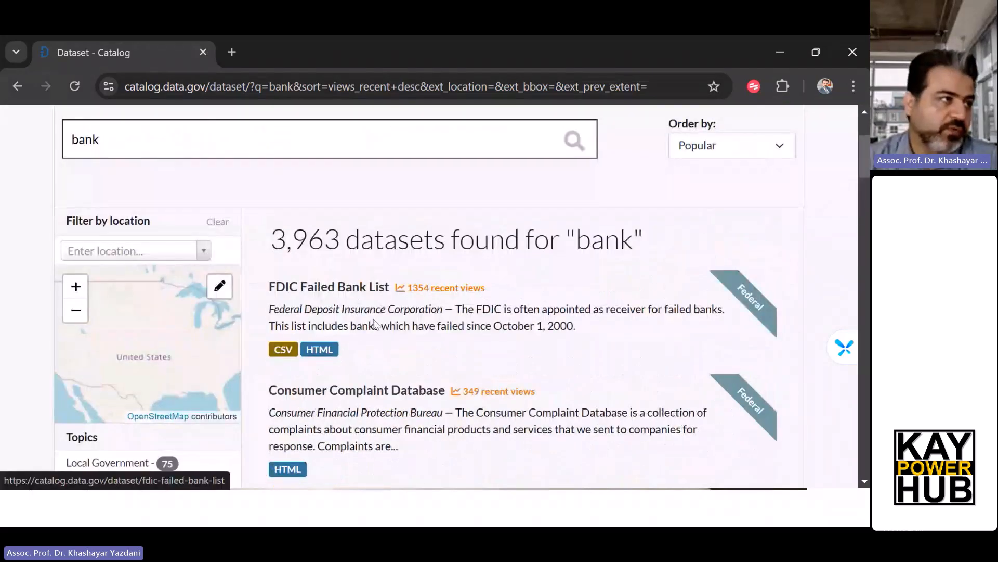
pyautogui.click(335, 292)
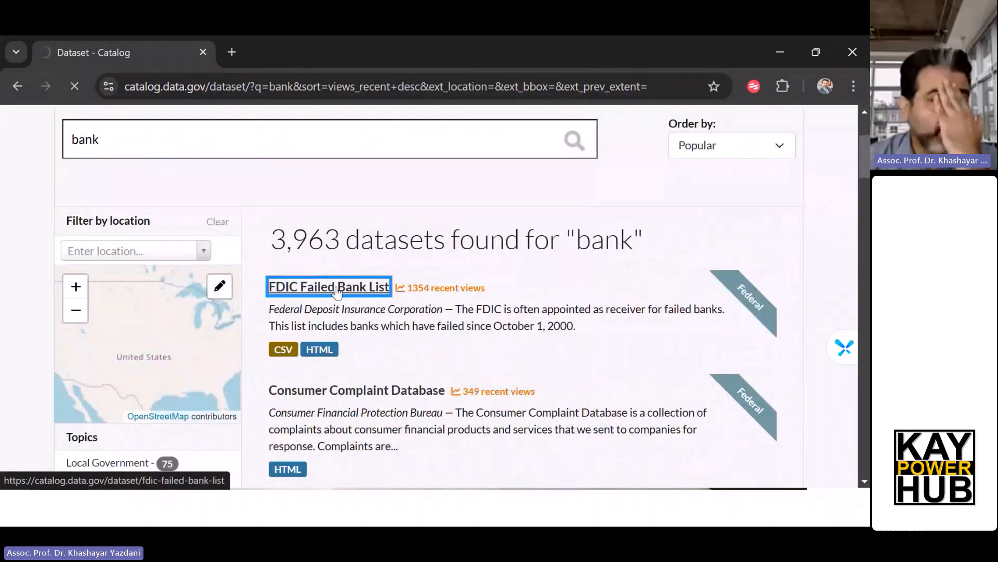
# Request the download of the dataset's comma-separated values file, banklist.csv, from its downloads and resources
pyautogui.scroll(-1, 335, 325)
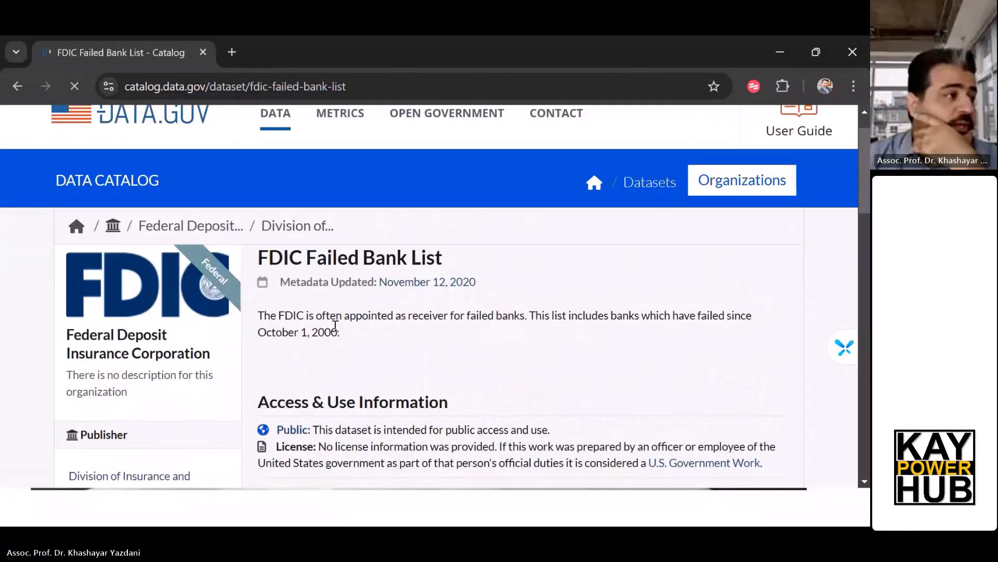
pyautogui.scroll(-5, 336, 325)
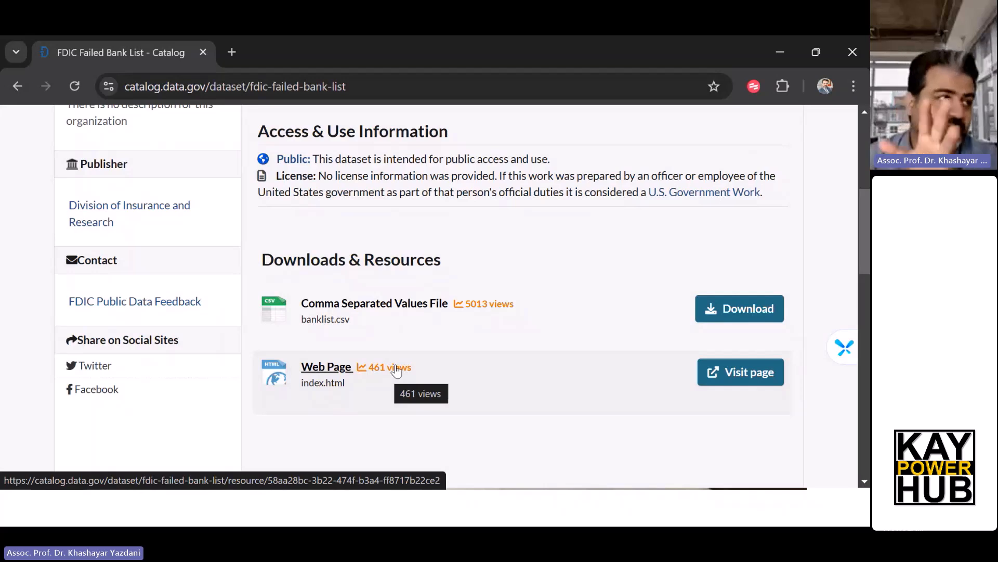
pyautogui.click(734, 318)
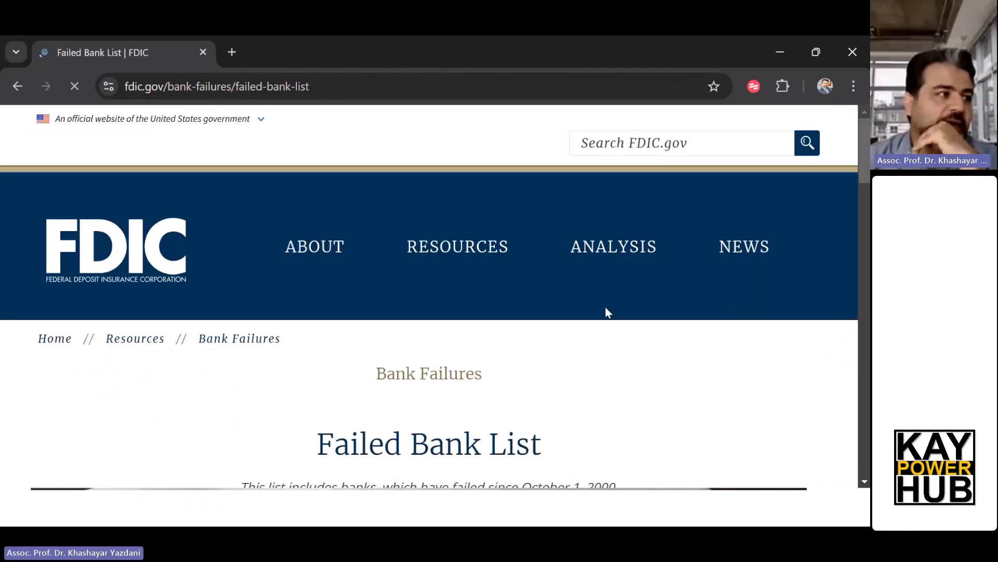
# Download the Failed Bank List data as a CSV file from the FDIC page
pyautogui.scroll(-10, 554, 323)
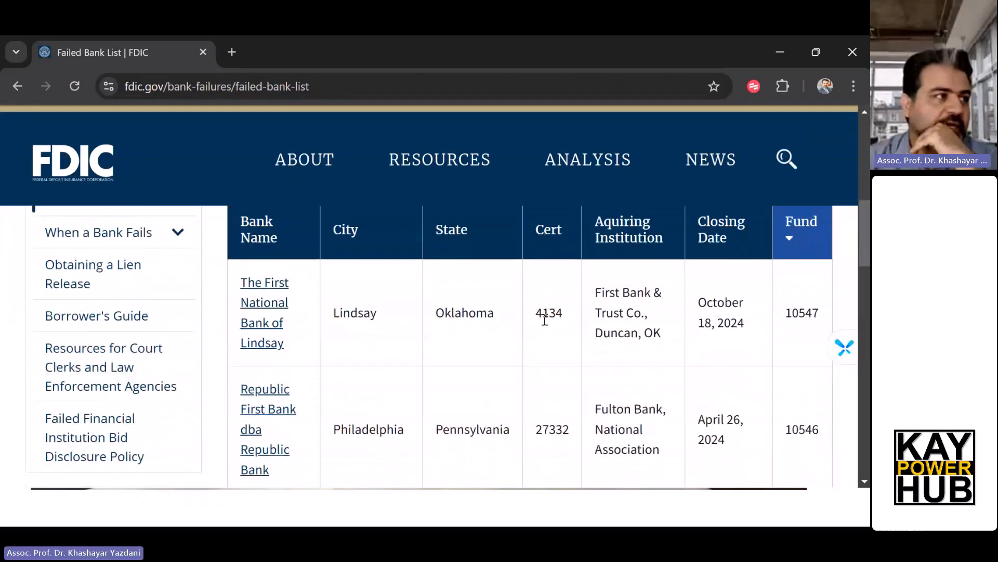
pyautogui.scroll(-5, 541, 320)
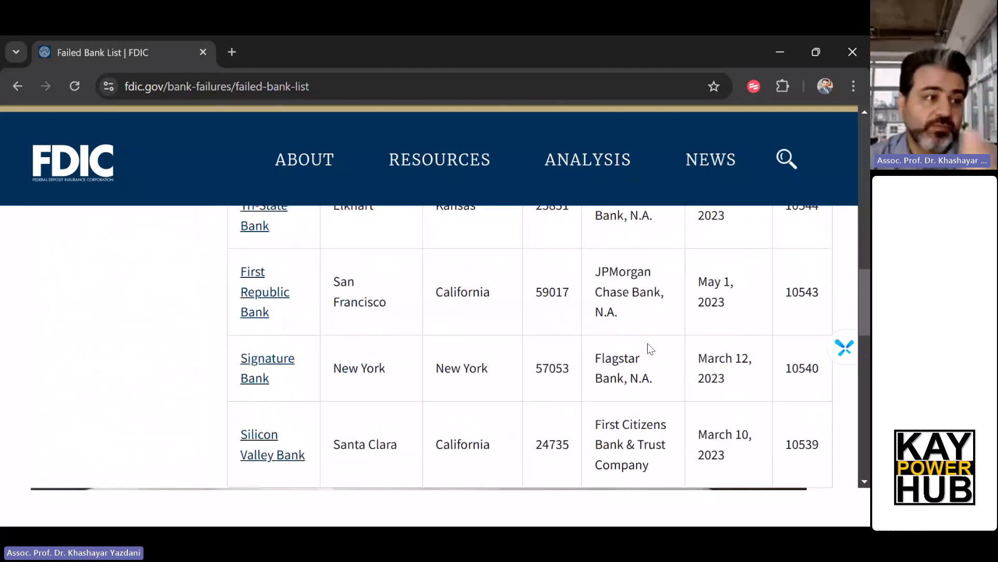
pyautogui.scroll(-3, 649, 345)
pyautogui.scroll(-5, 603, 379)
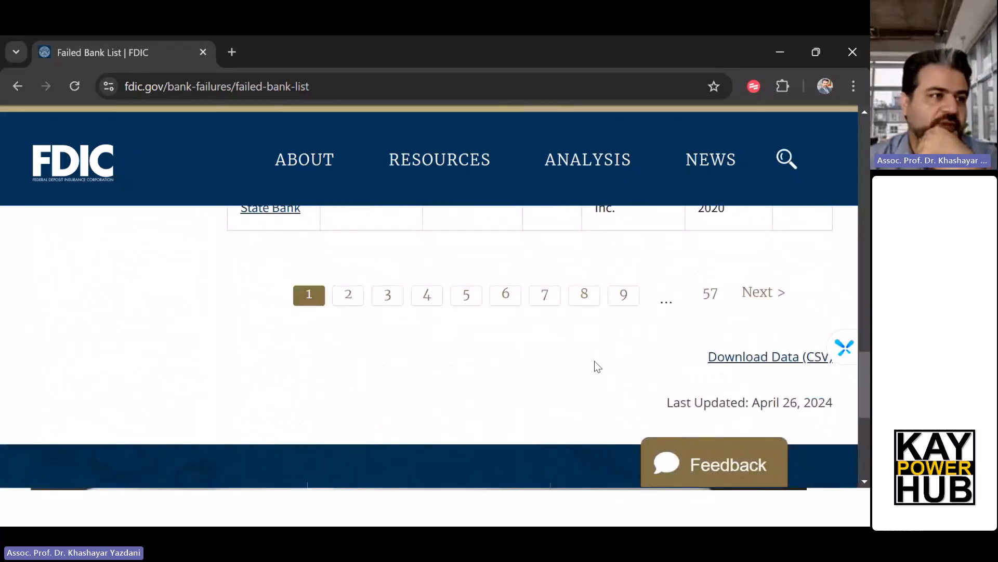
pyautogui.click(747, 363)
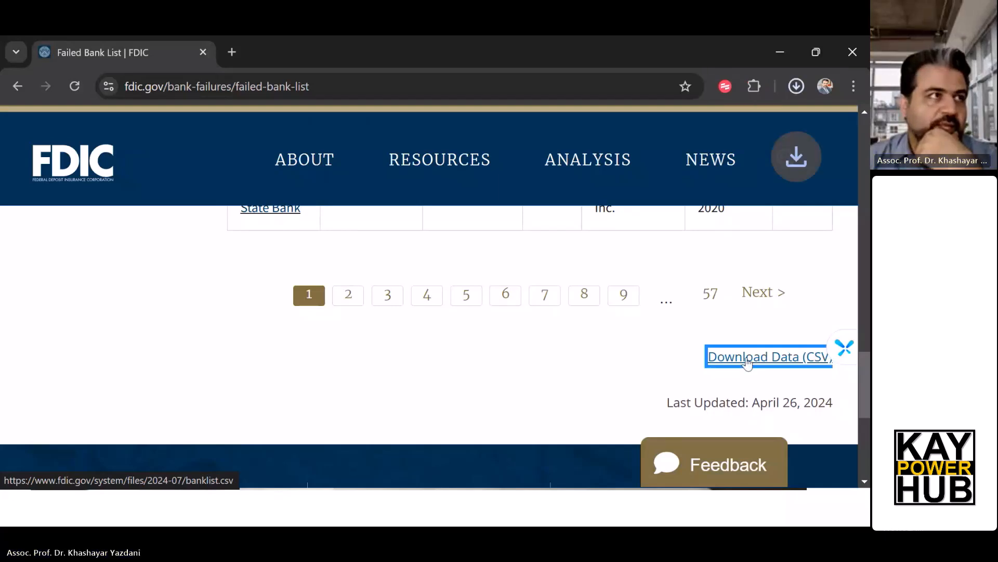
pyautogui.moveTo(658, 122)
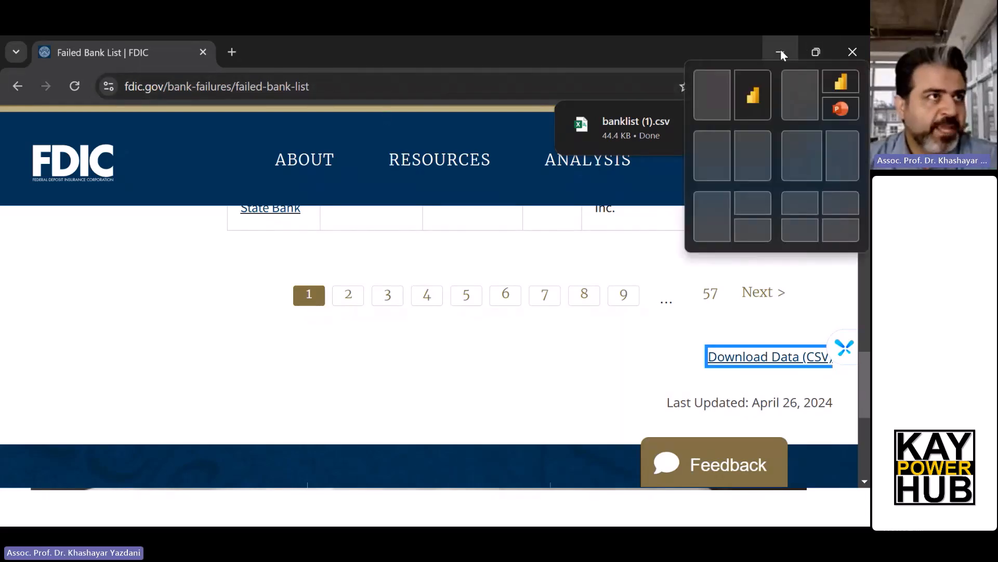
# Switch to Power BI Desktop and delete report pages Page 3 and Page 2
pyautogui.click(803, 50)
pyautogui.click(761, 89)
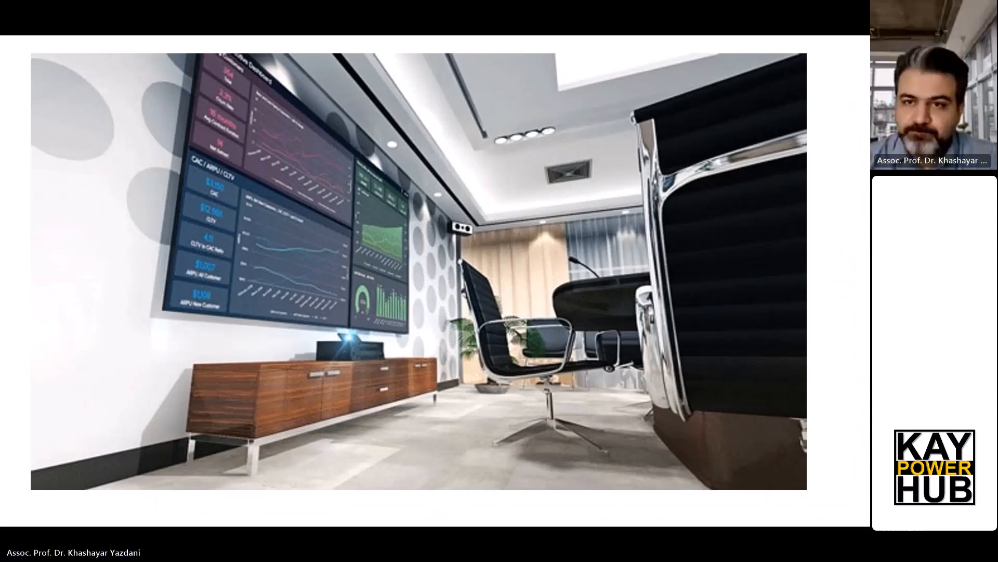
pyautogui.hotkey('alt', 'Tab')
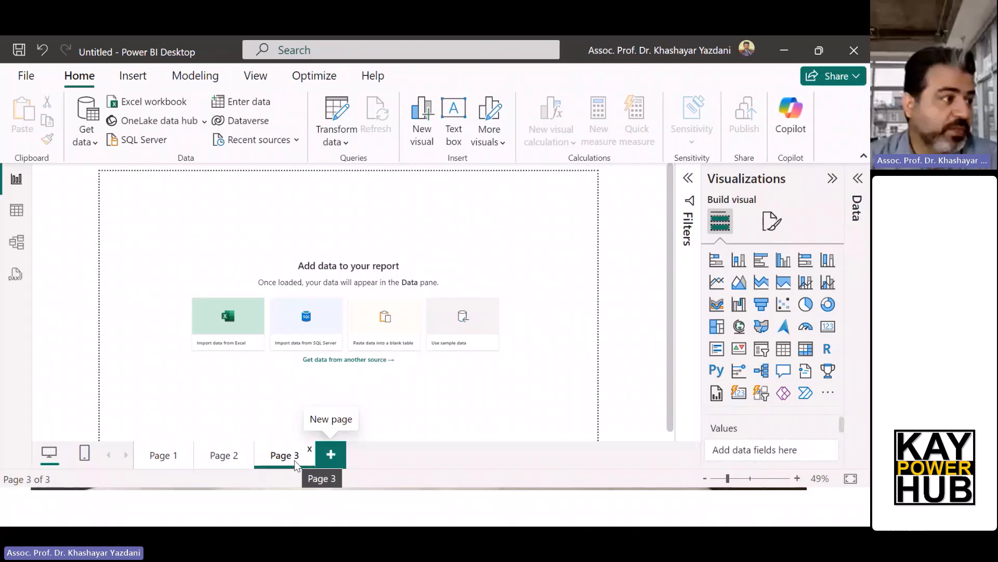
pyautogui.click(310, 450)
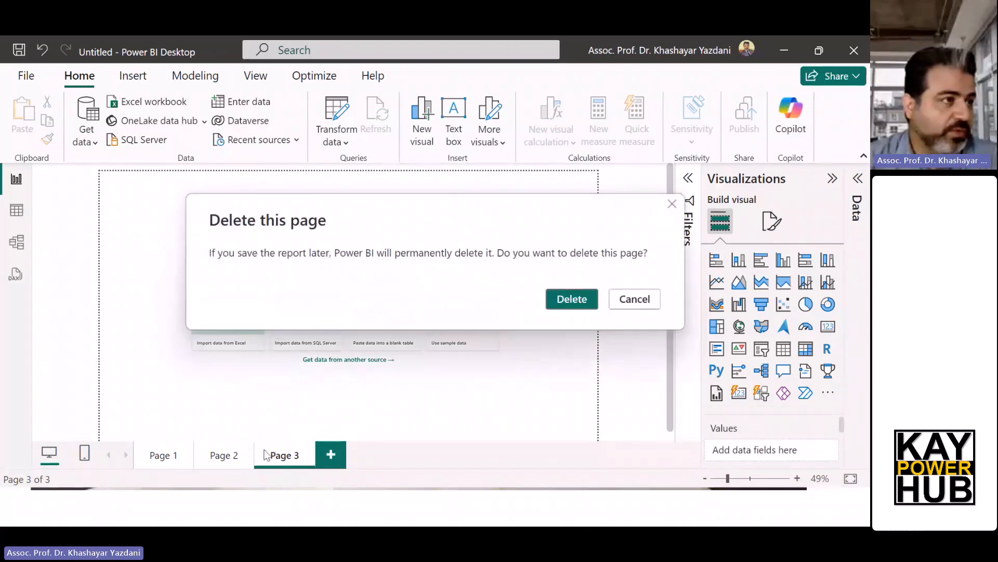
pyautogui.click(554, 305)
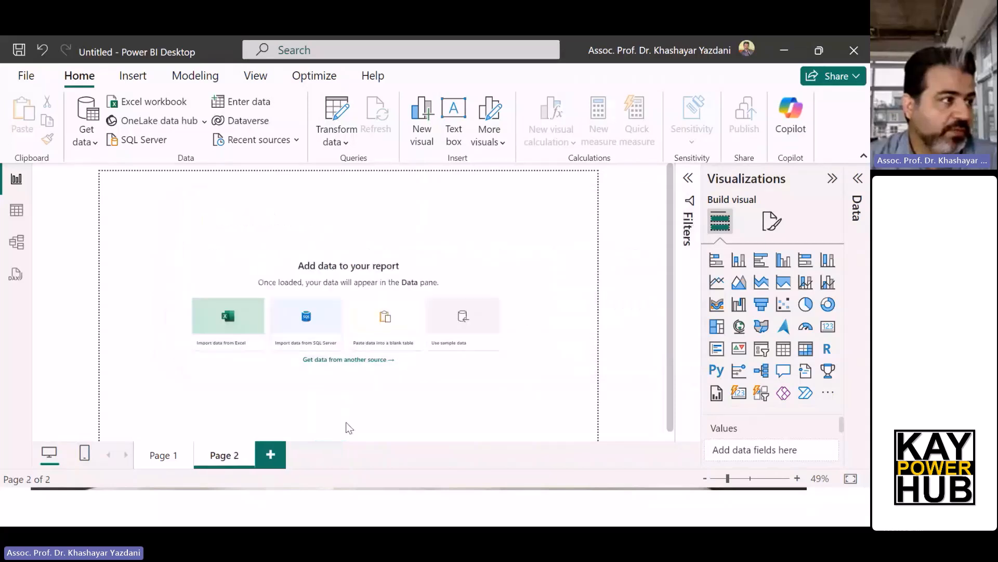
pyautogui.click(249, 451)
pyautogui.click(572, 299)
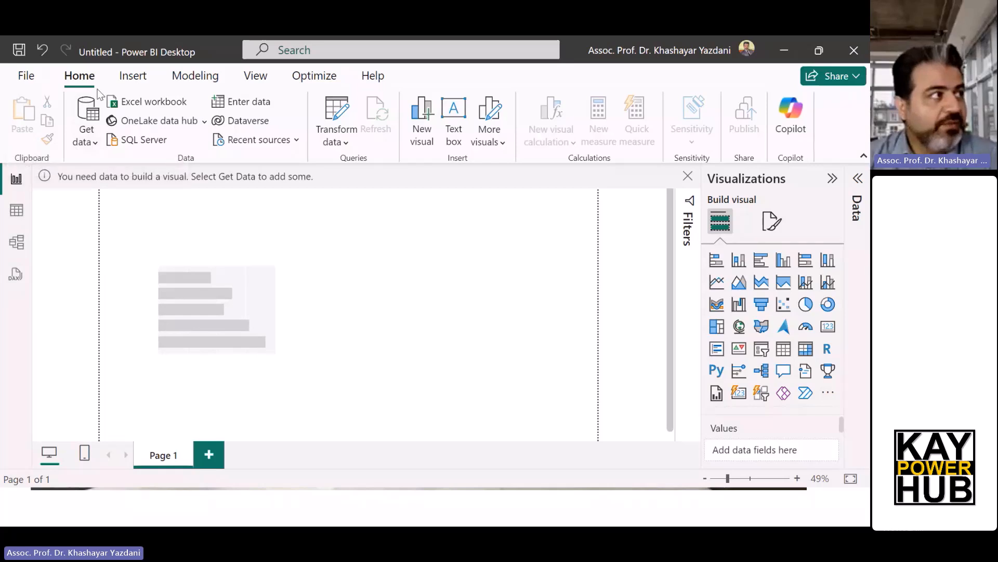
pyautogui.click(96, 144)
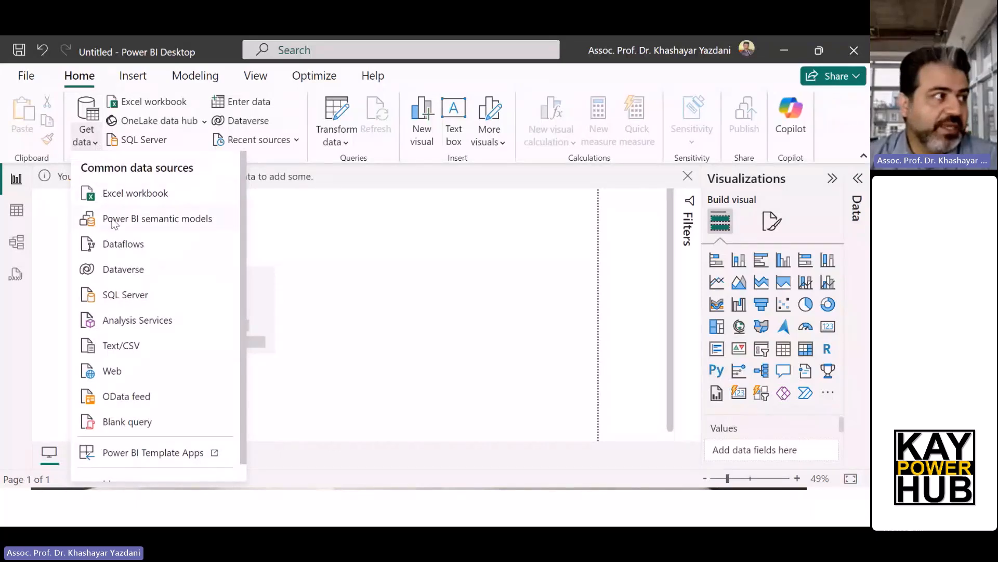
pyautogui.scroll(-1, 135, 411)
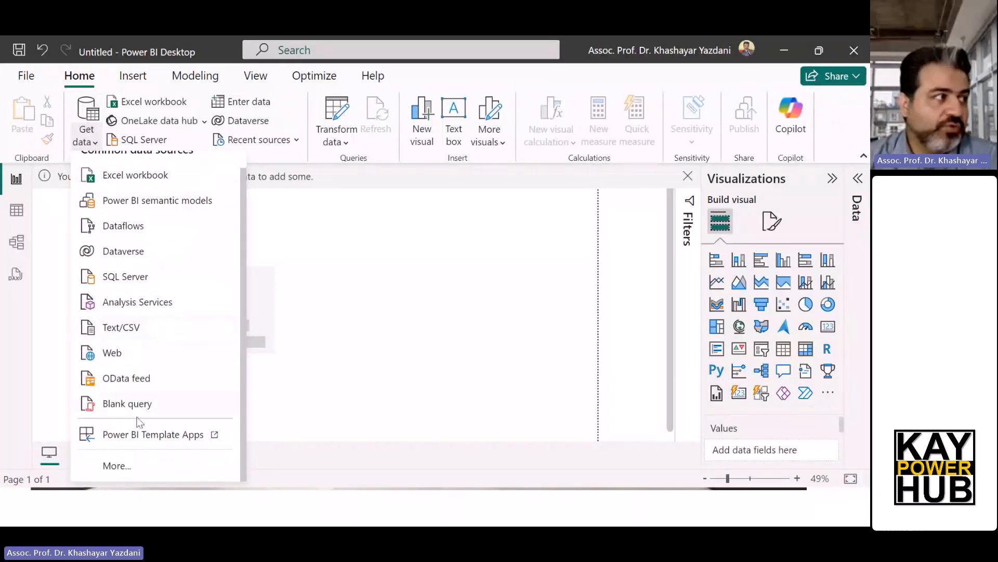
pyautogui.click(140, 333)
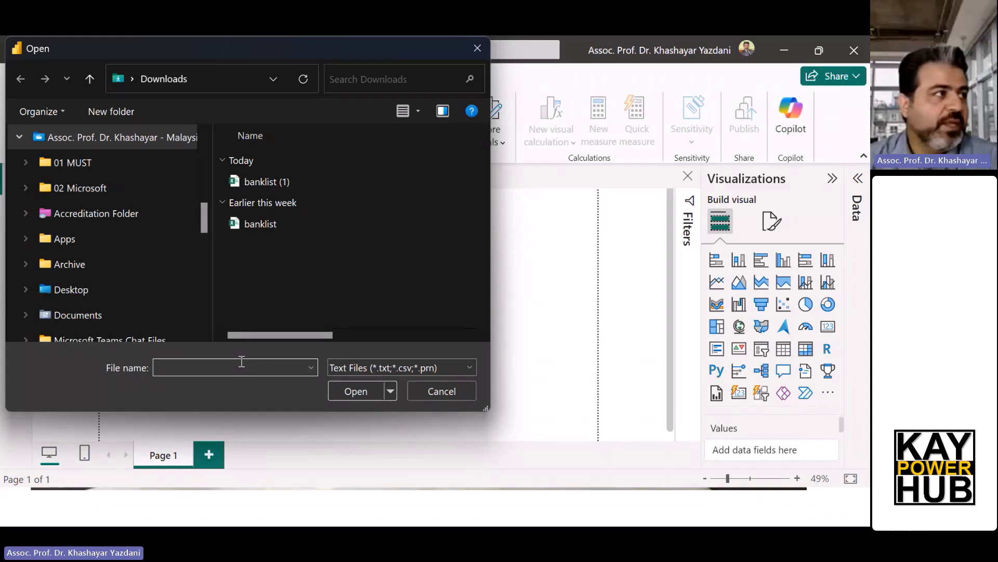
pyautogui.click(255, 224)
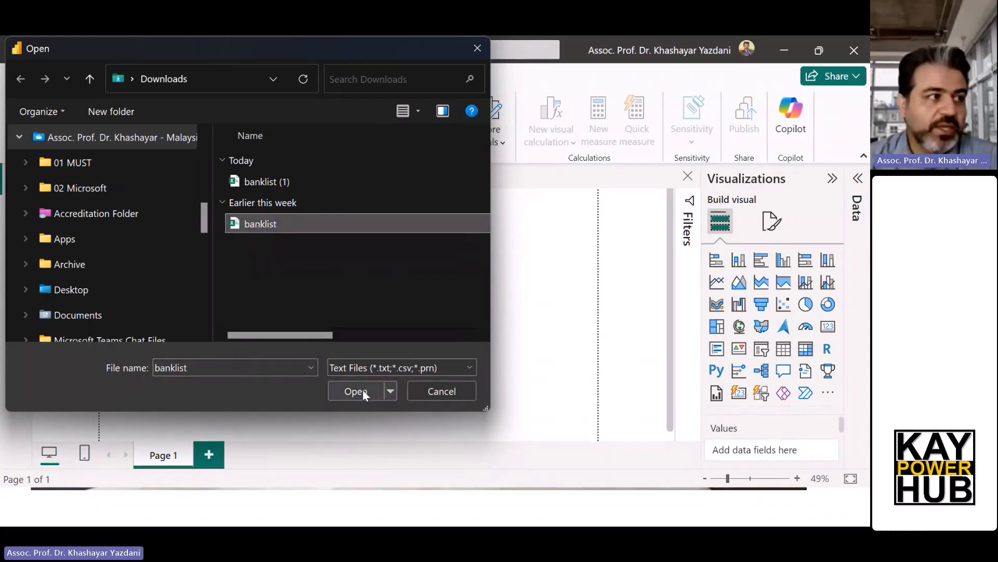
pyautogui.click(426, 391)
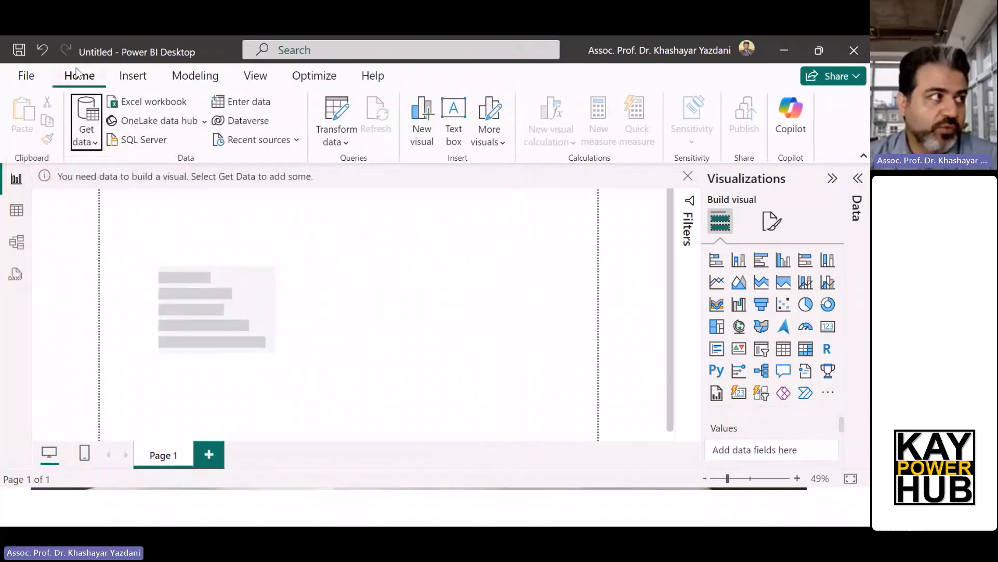
# Switch to Chrome and go back to the Data.gov dataset page to check the file formats it offers
pyautogui.click(94, 144)
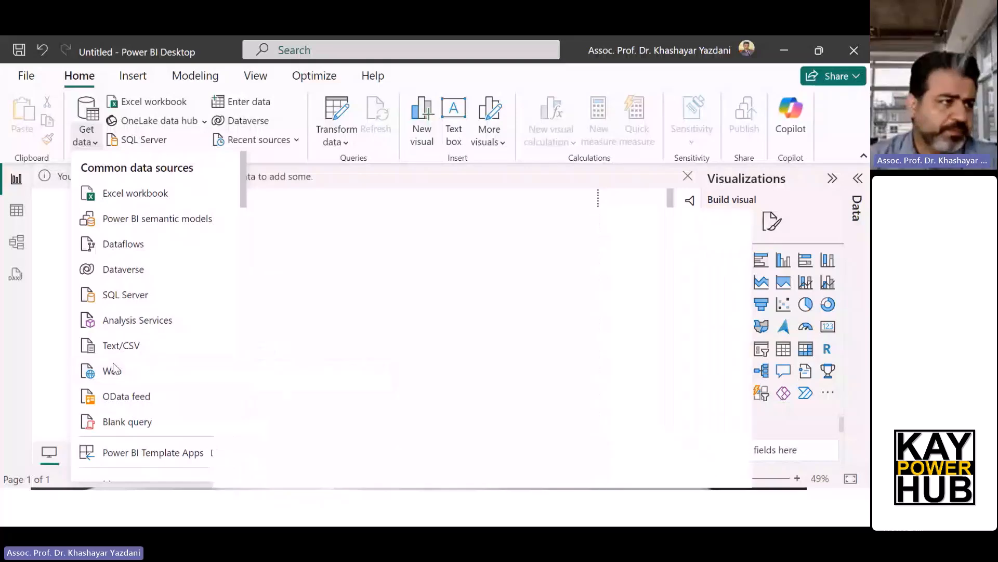
pyautogui.hotkey('alt', 'Tab')
pyautogui.scroll(5, 624, 218)
pyautogui.click(14, 88)
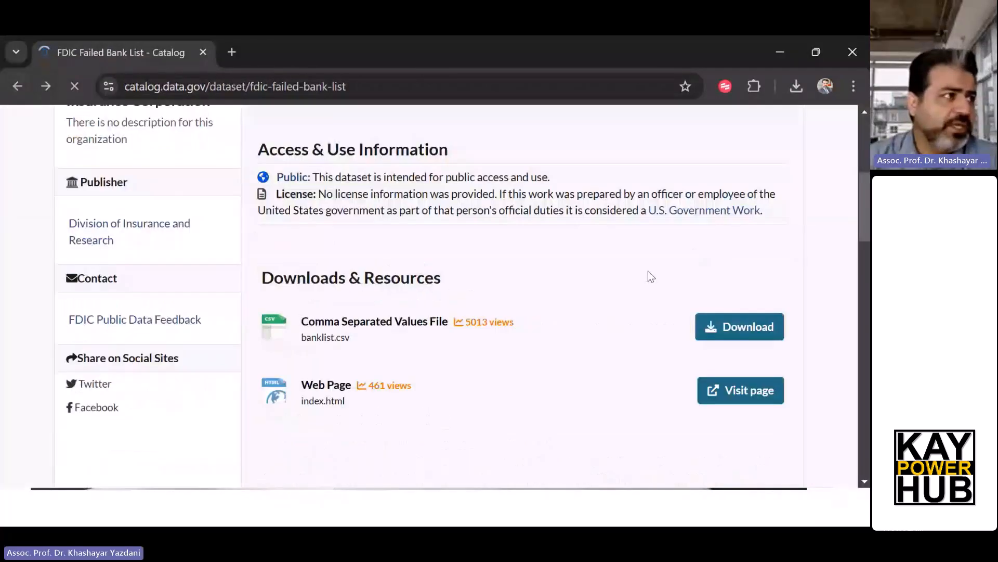
pyautogui.scroll(-2, 648, 271)
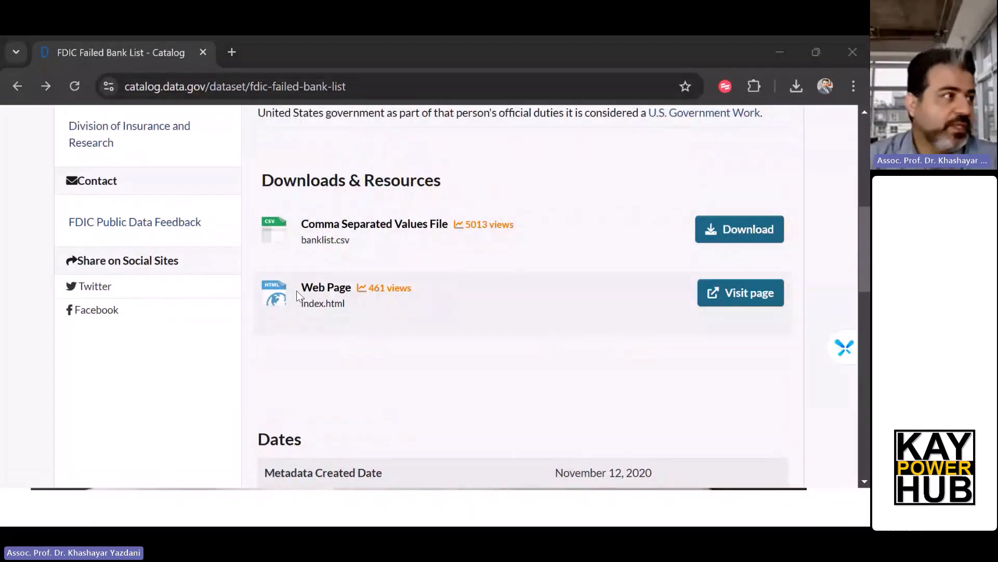
# Switch to Power BI Desktop and open the banklist file from Downloads as a Text/CSV data source
pyautogui.hotkey('alt', 'Tab')
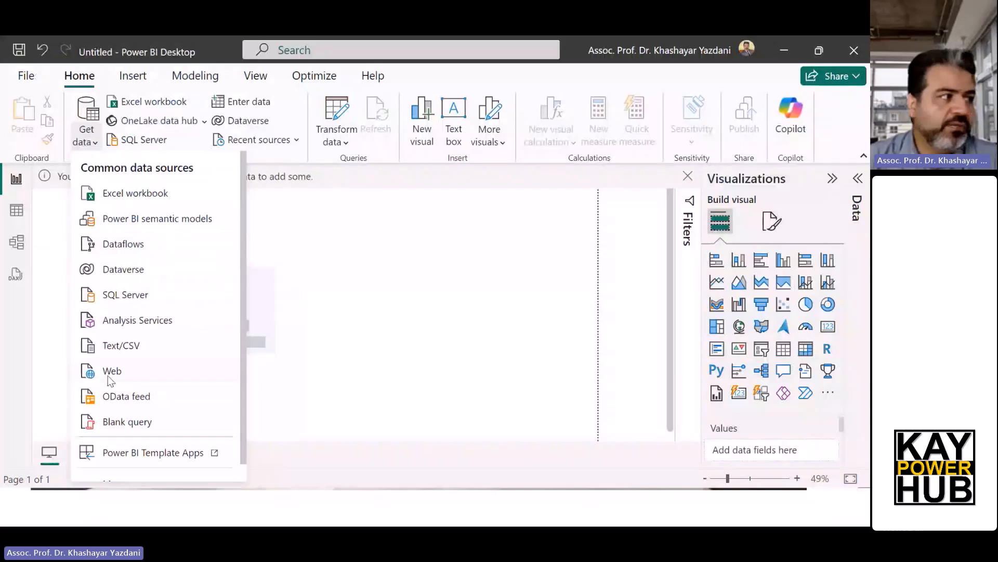
pyautogui.click(125, 348)
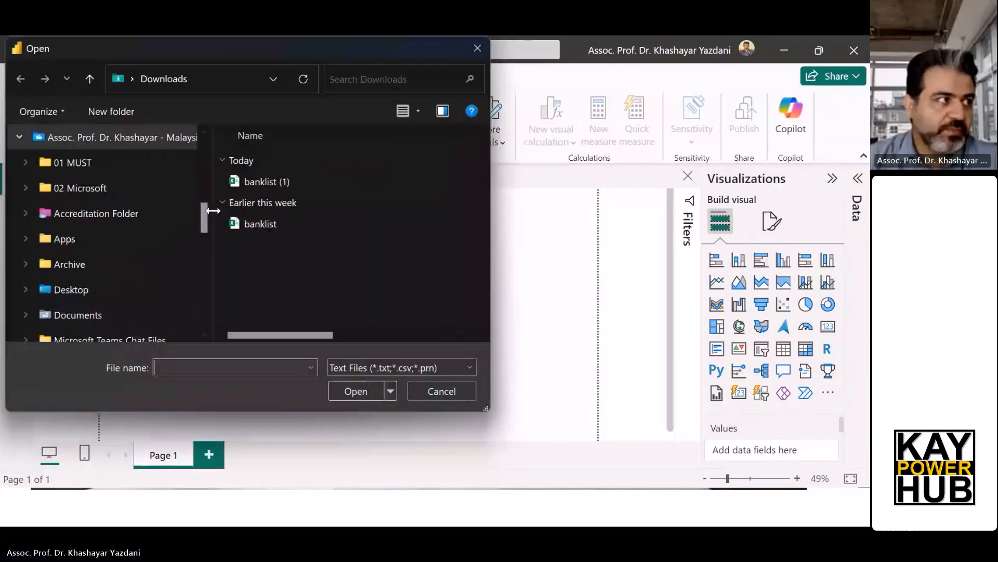
pyautogui.click(260, 224)
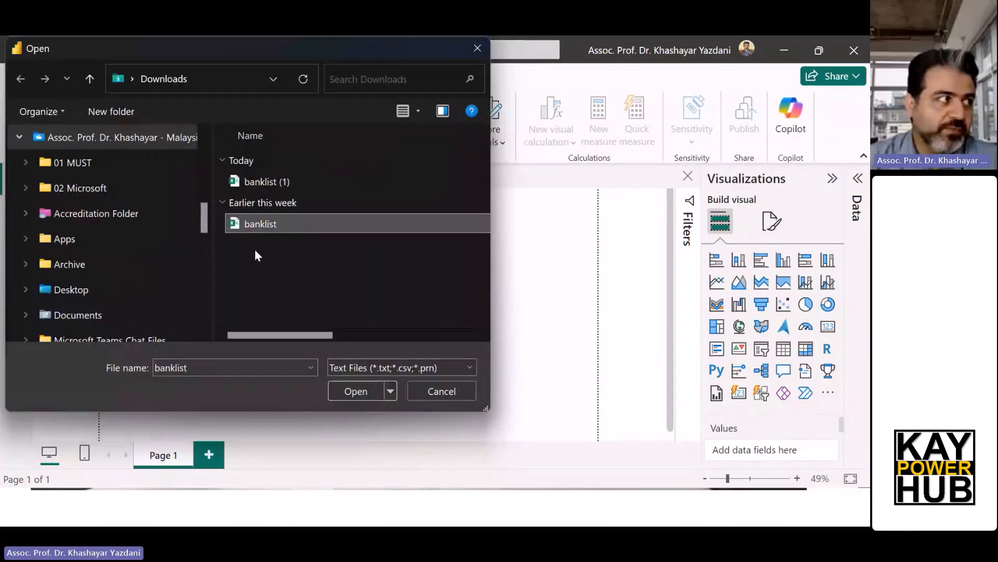
pyautogui.click(350, 394)
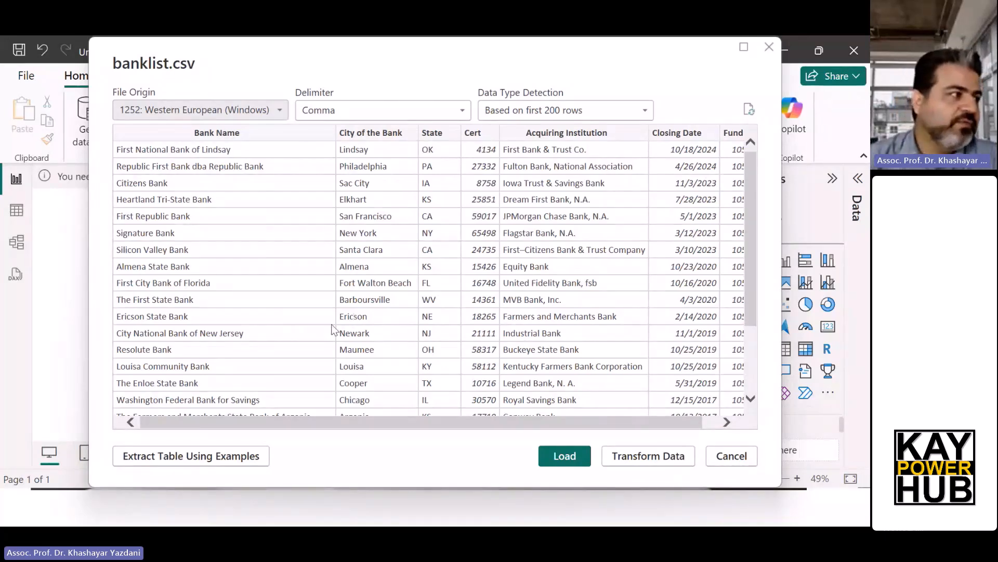
# Look over the banklist.csv preview and open its data for transformation in a maximized Power Query Editor
pyautogui.scroll(-3, 307, 213)
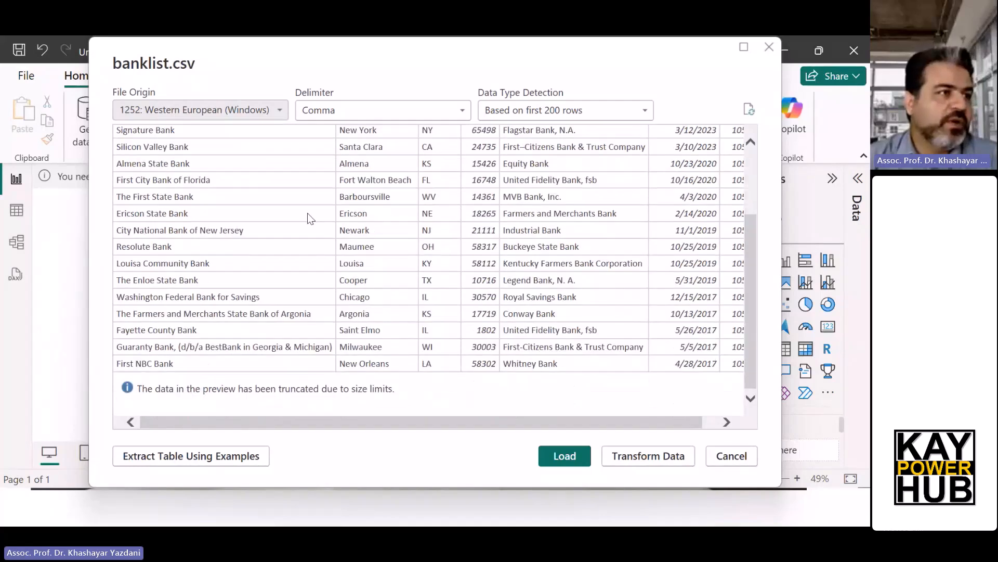
pyautogui.scroll(3, 309, 217)
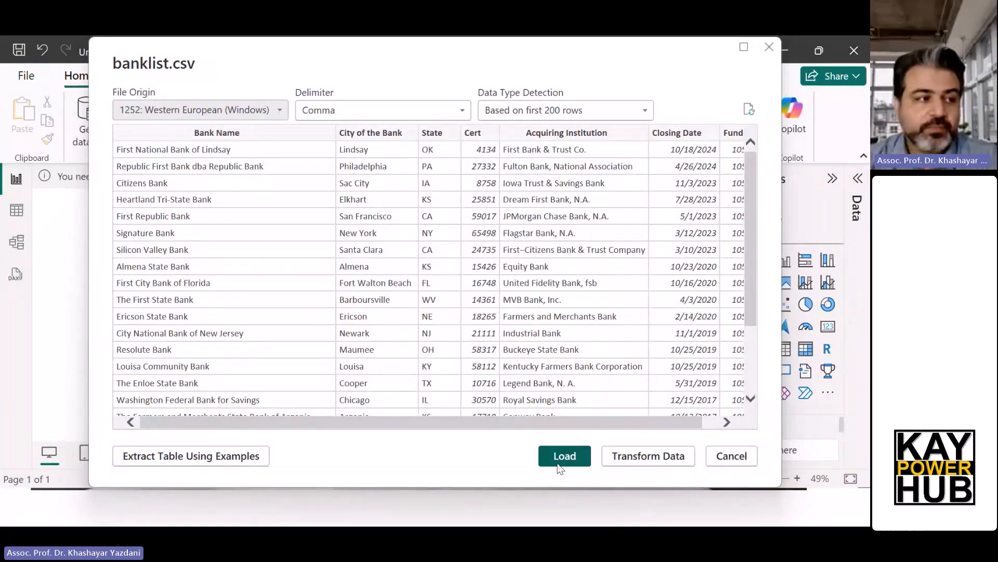
pyautogui.click(679, 461)
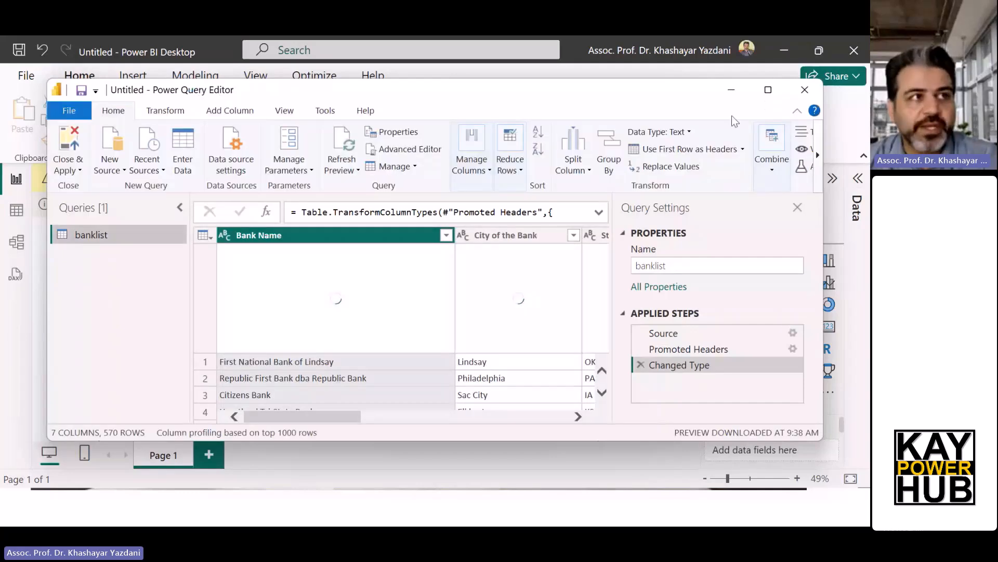
pyautogui.click(766, 91)
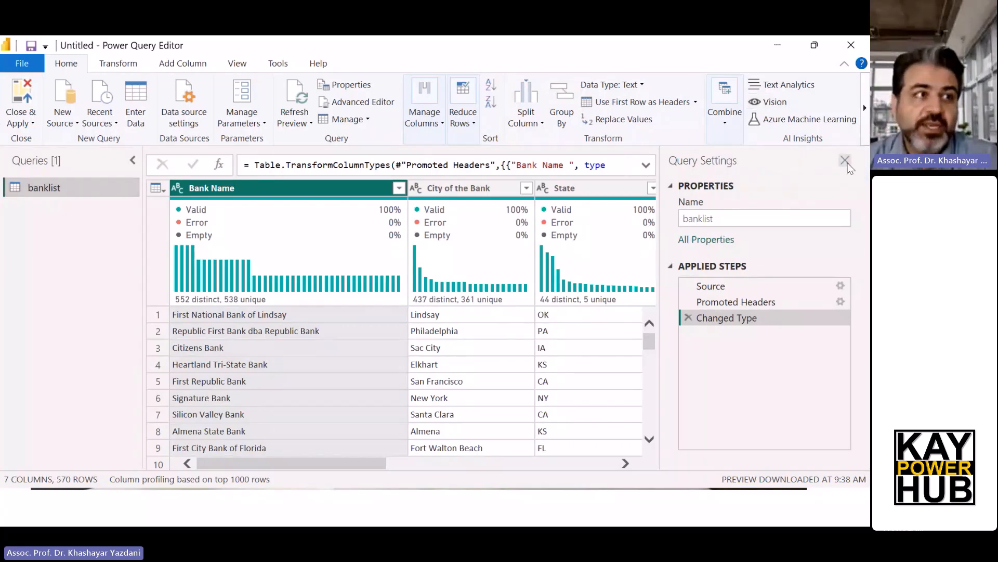
# Hide the query settings and the queries list, and examine the quality and distribution profiles of the banklist columns
pyautogui.click(845, 160)
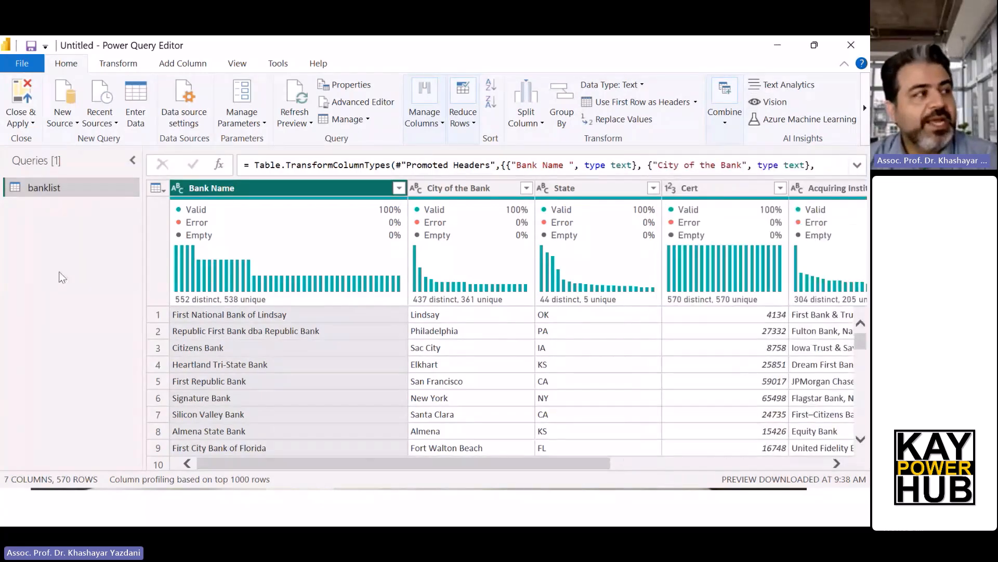
pyautogui.click(133, 160)
pyautogui.moveTo(489, 264)
pyautogui.moveTo(81, 217)
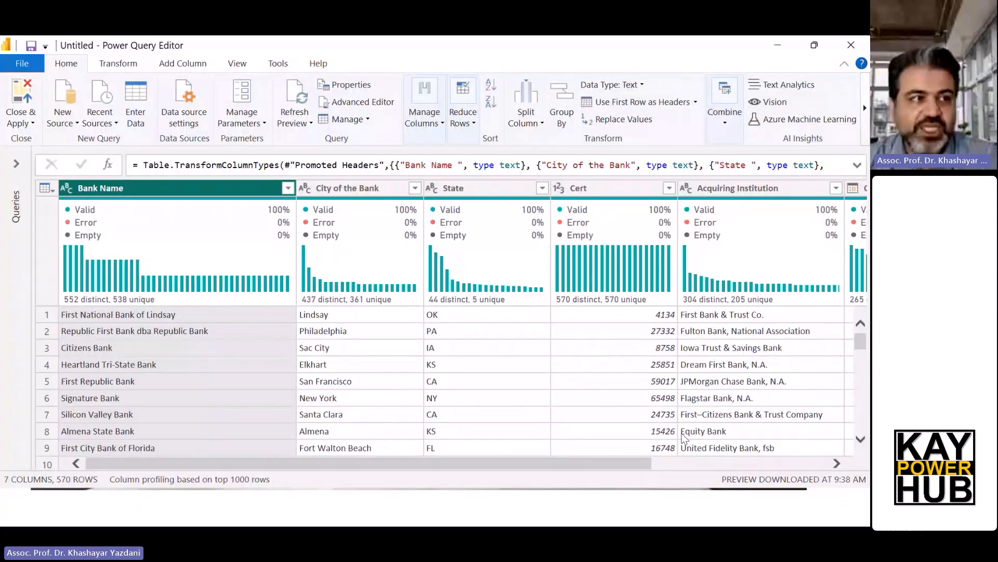
pyautogui.hscroll(3, 683, 436)
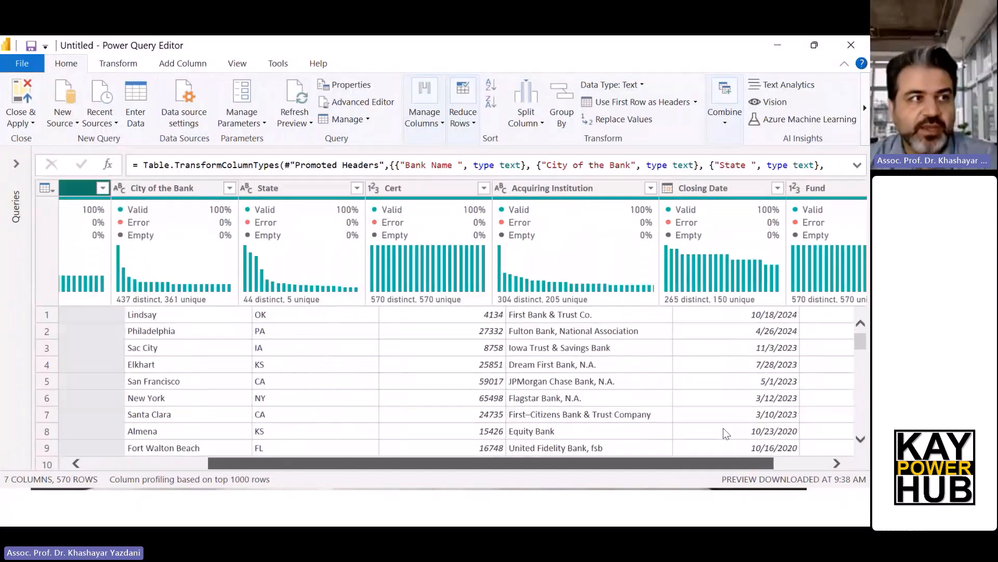
pyautogui.hscroll(-3, 726, 433)
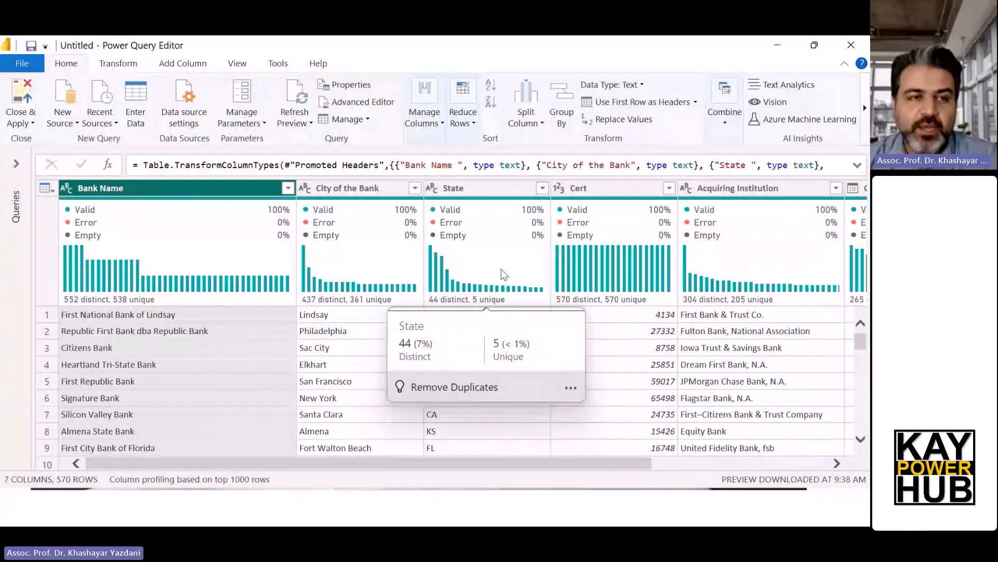
pyautogui.moveTo(335, 216)
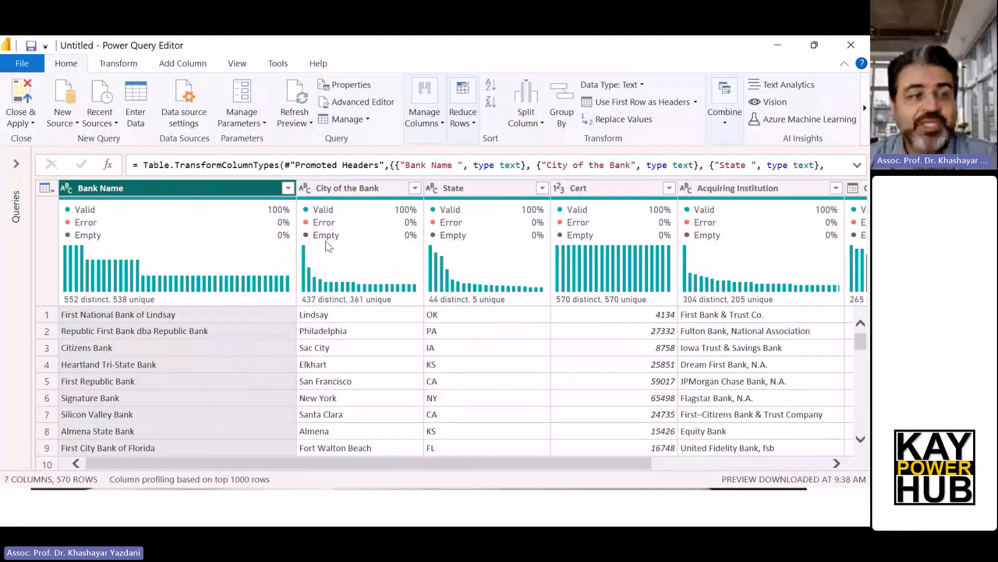
pyautogui.moveTo(346, 244)
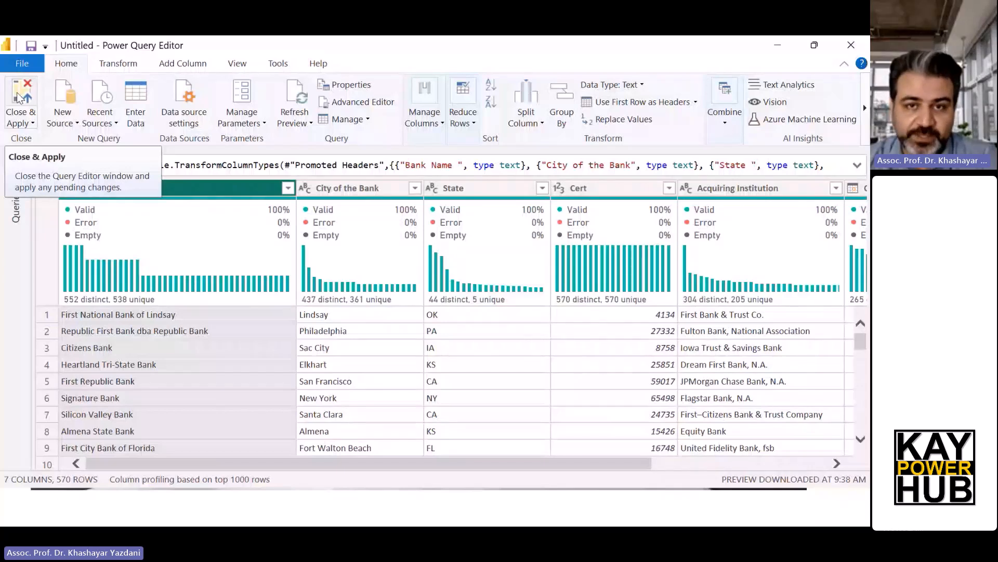
# Expand the report's data fields list, and close the Power Query Editor while applying the banklist query to the report
pyautogui.click(18, 96)
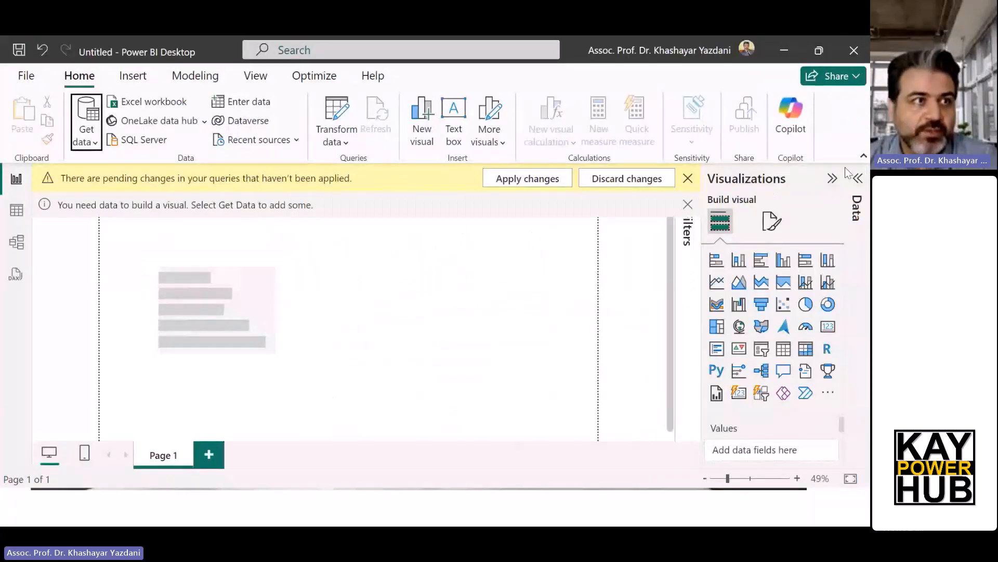
pyautogui.click(857, 179)
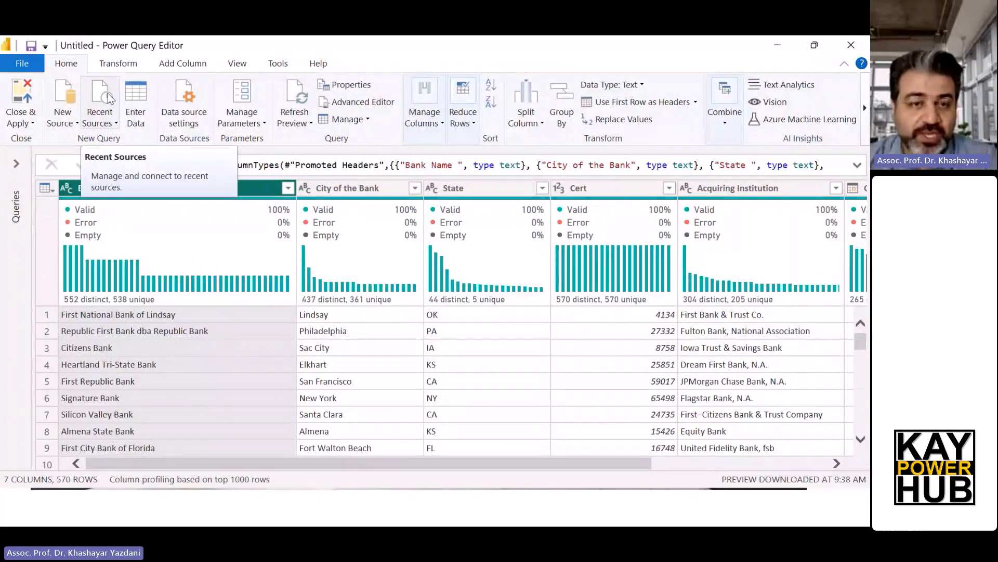
pyautogui.click(17, 101)
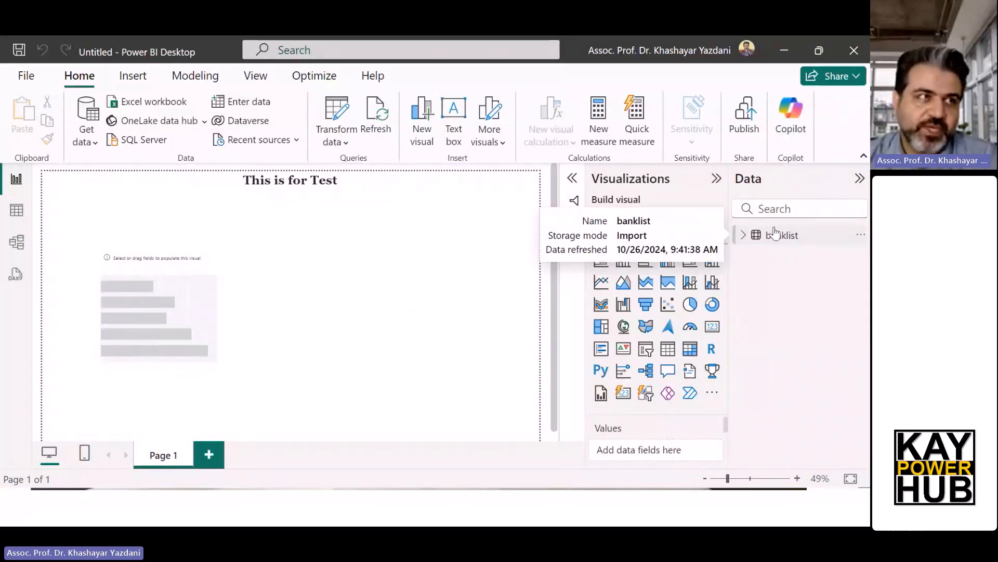
# Look over the banklist table's fields, and open the NCRN LAND Bird Monitoring Data 2007 - 2017_Public file from Downloads as an Excel workbook source
pyautogui.click(743, 237)
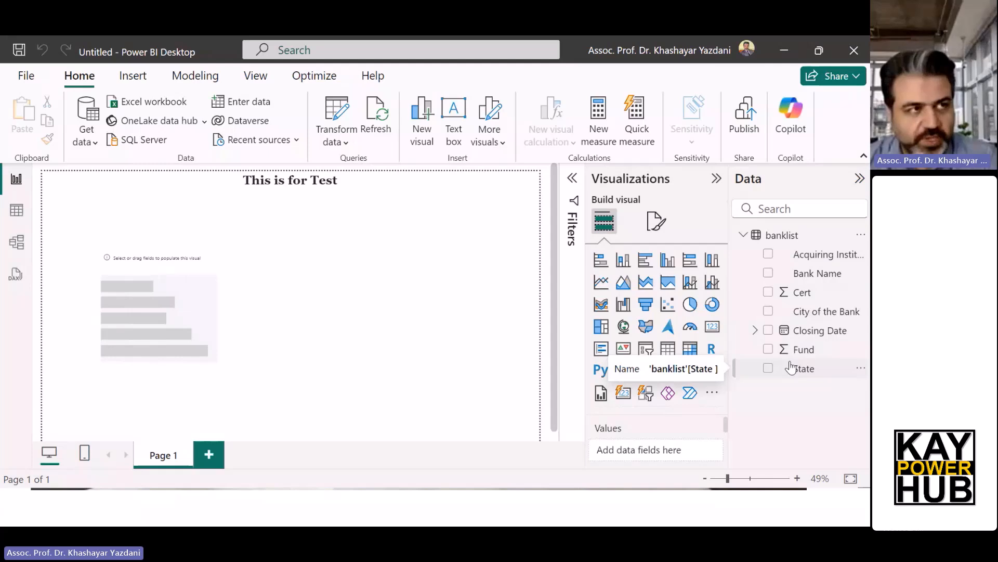
pyautogui.click(740, 234)
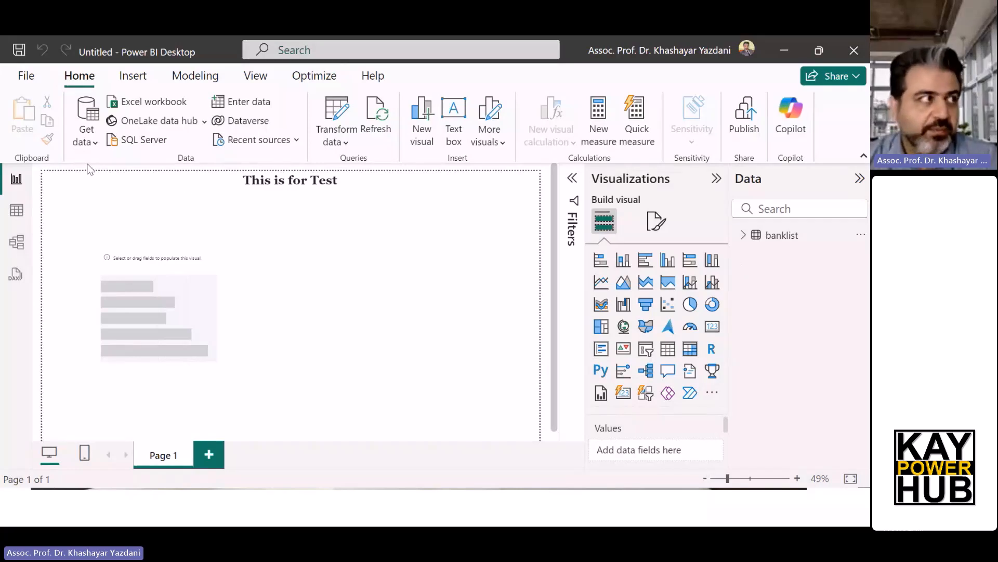
pyautogui.click(92, 139)
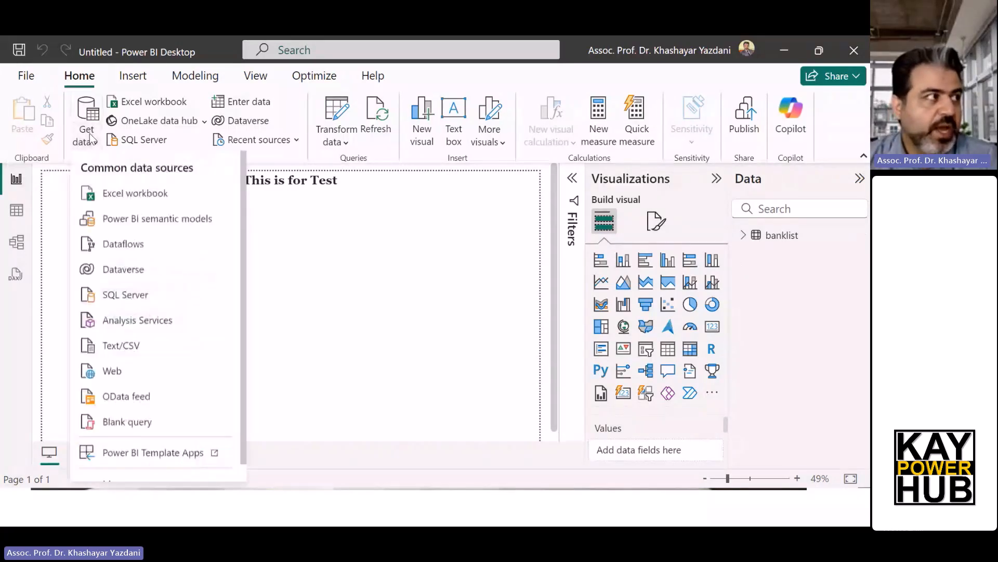
pyautogui.click(123, 195)
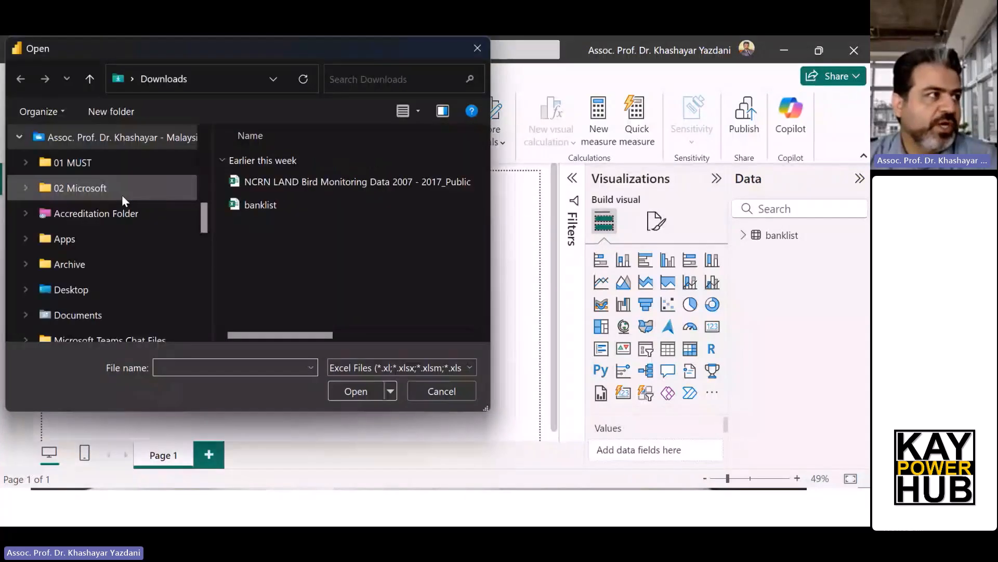
pyautogui.click(267, 183)
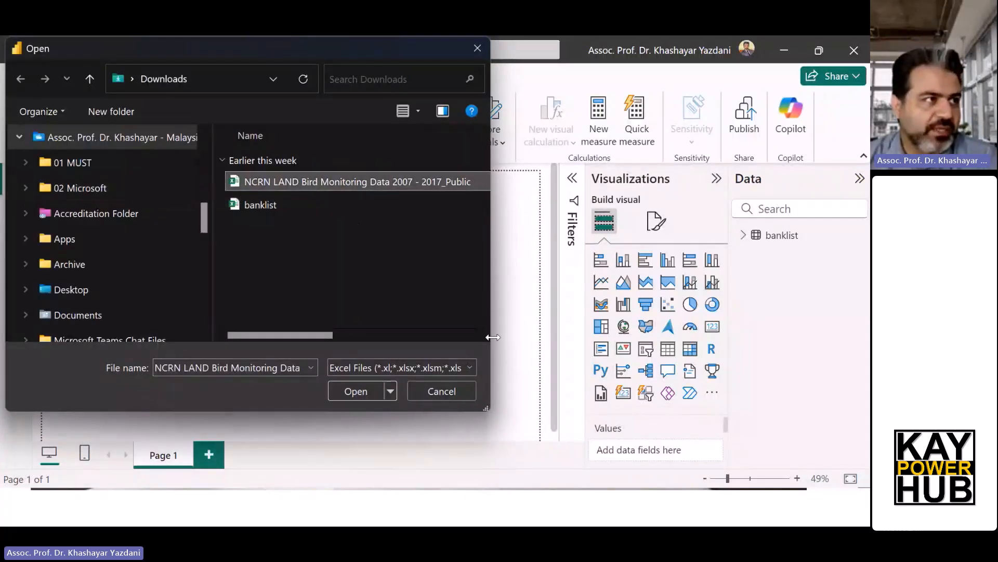
pyautogui.click(350, 391)
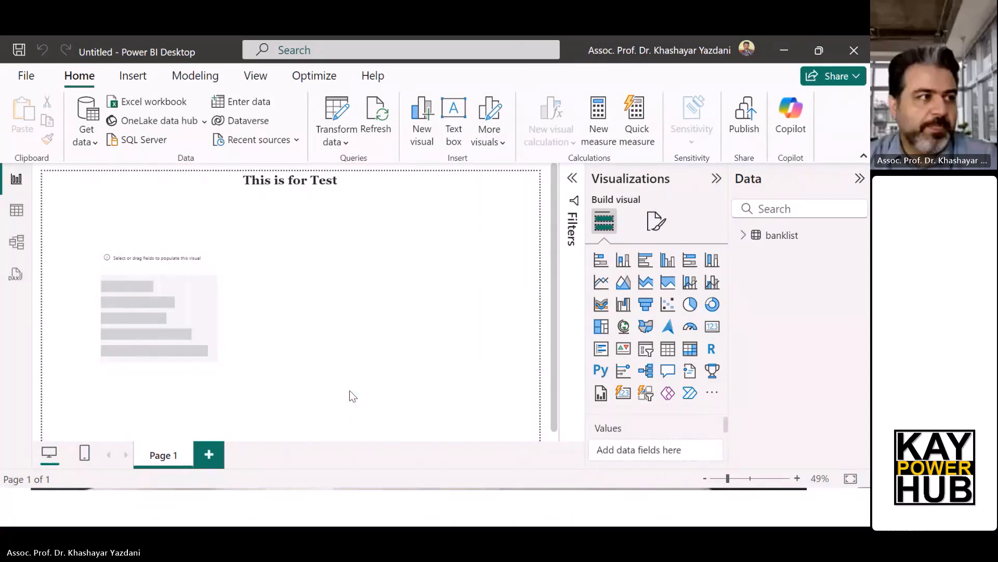
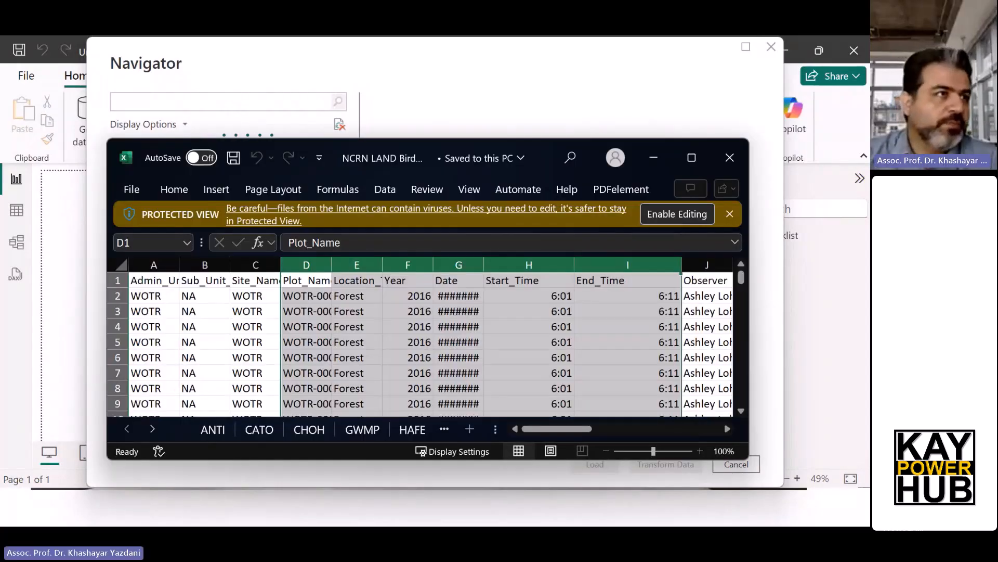
# Maximize the bird monitoring workbook in Excel and examine its worksheets from ANTI through MONO
pyautogui.click(691, 158)
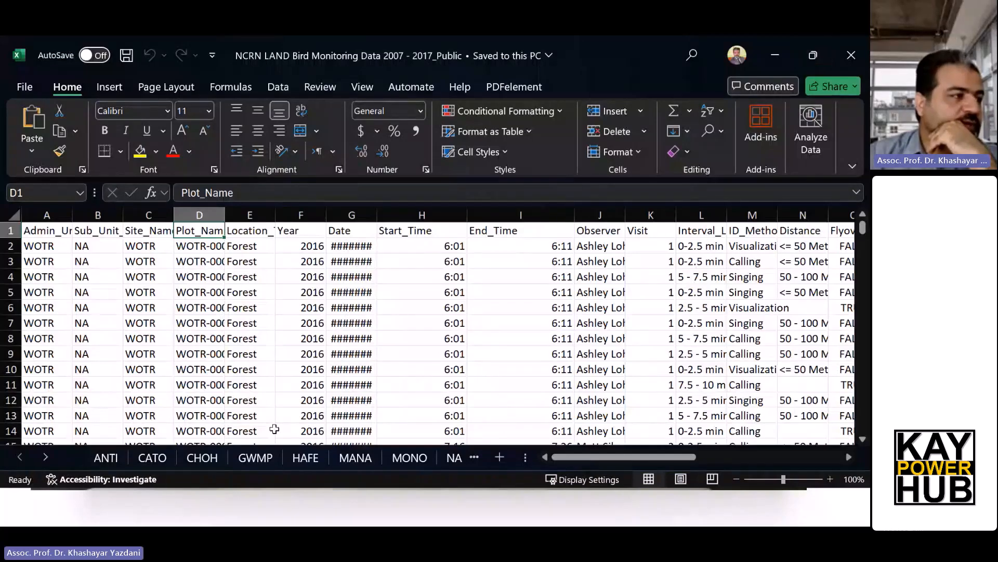
pyautogui.click(105, 457)
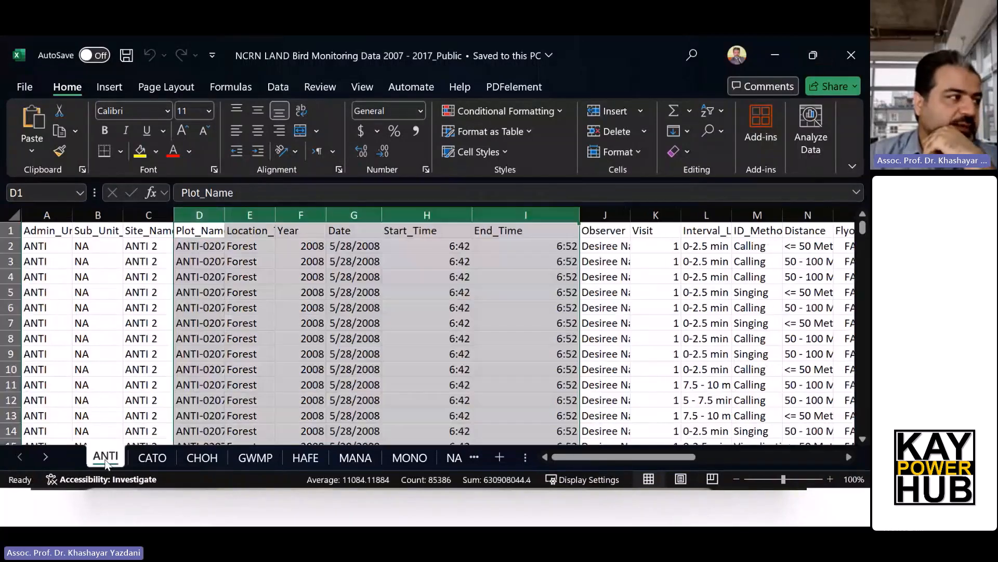
pyautogui.click(152, 458)
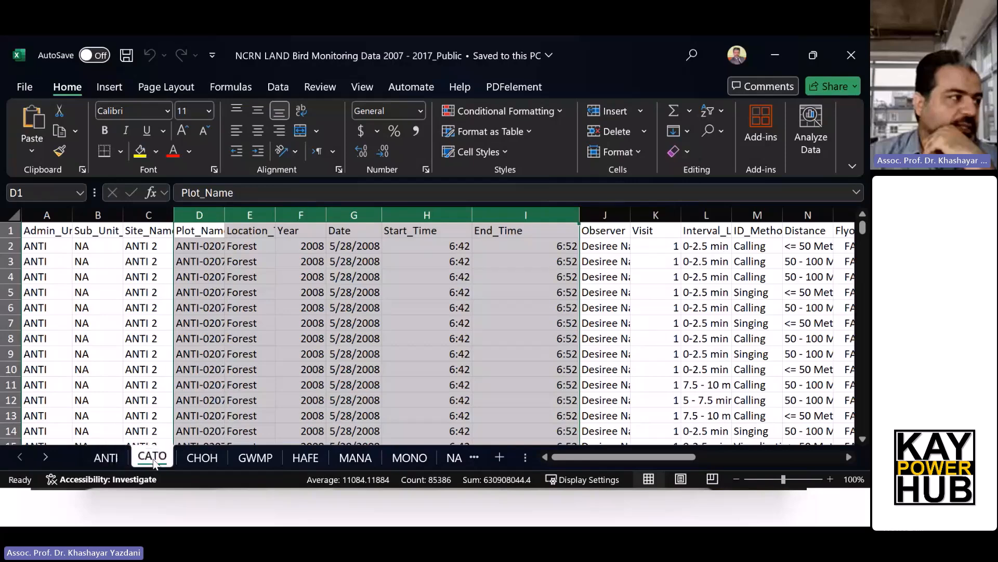
pyautogui.click(208, 460)
pyautogui.click(262, 459)
pyautogui.click(306, 459)
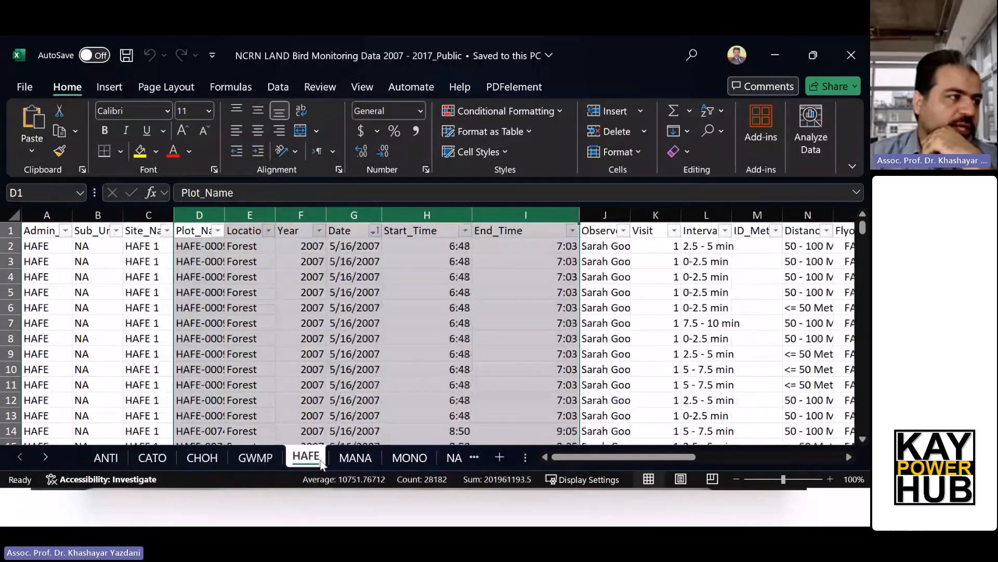
pyautogui.click(359, 459)
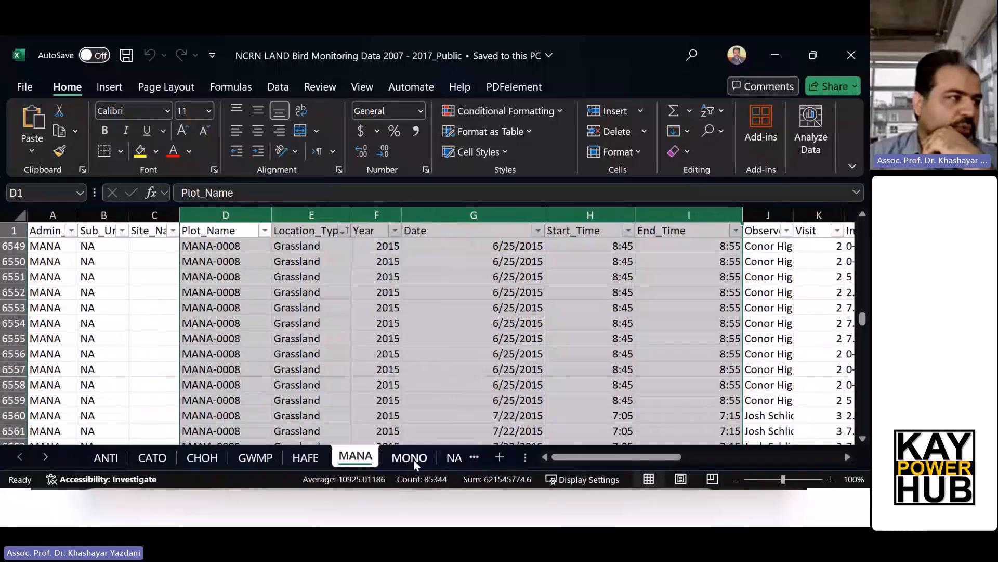
pyautogui.click(411, 459)
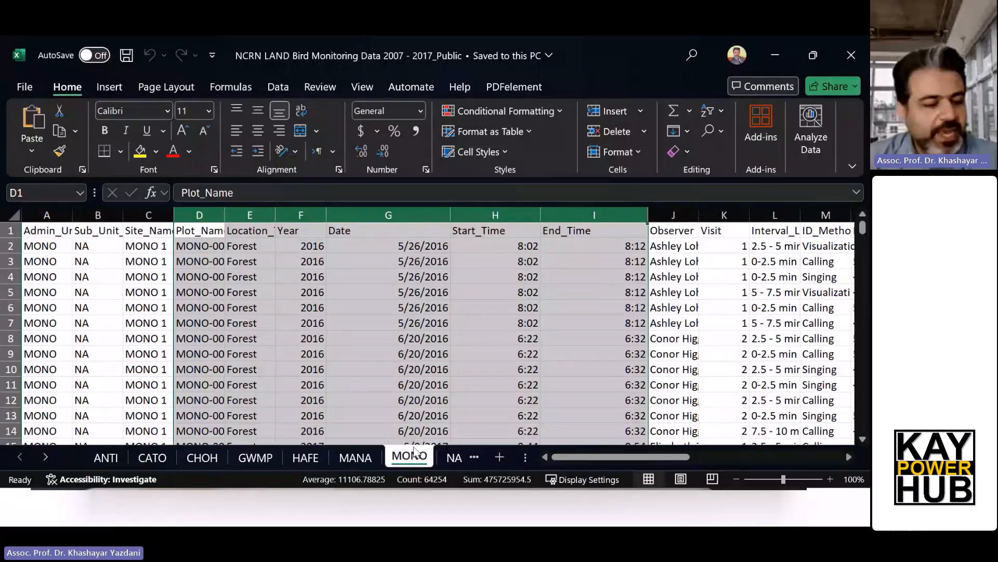
# Switch back to Power BI Desktop, load only the ANTI sheet of the bird monitoring workbook, and look over its fields
pyautogui.hotkey('alt', 'Tab')
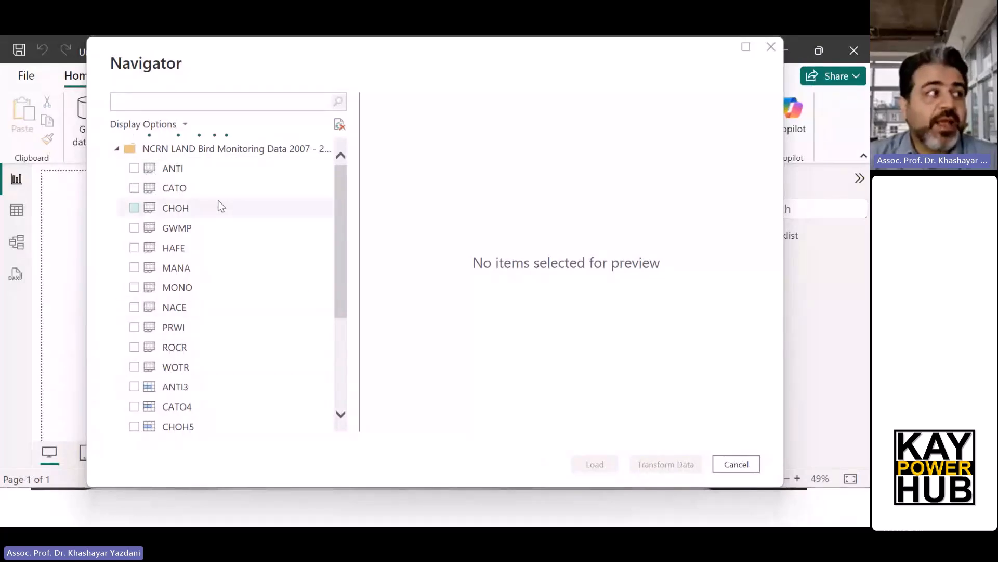
pyautogui.click(134, 171)
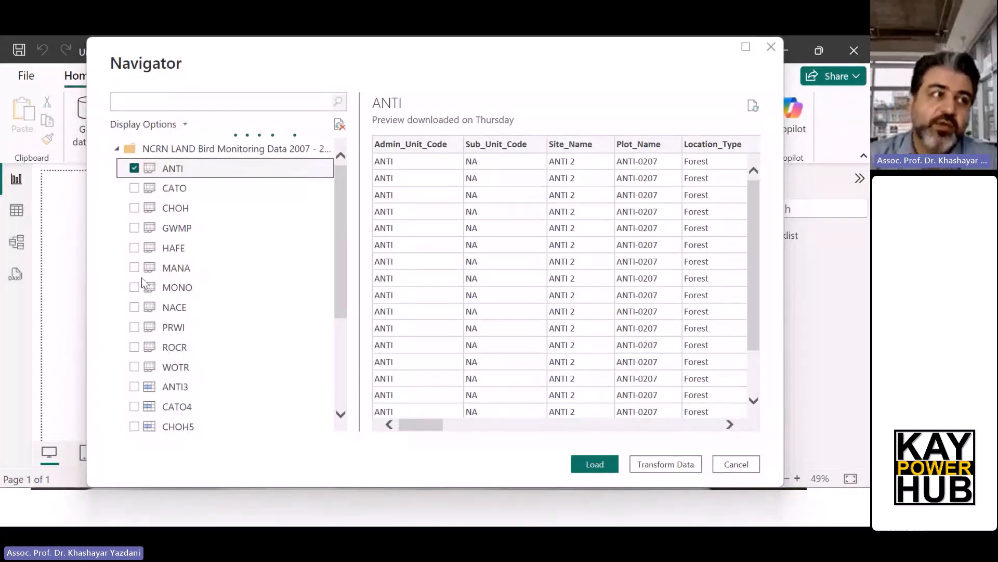
pyautogui.click(137, 170)
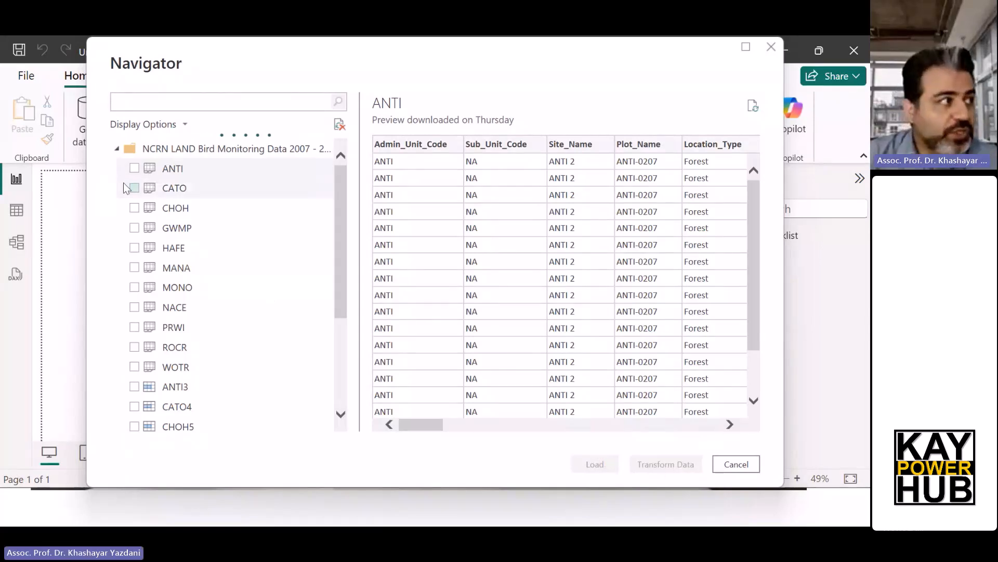
pyautogui.click(134, 170)
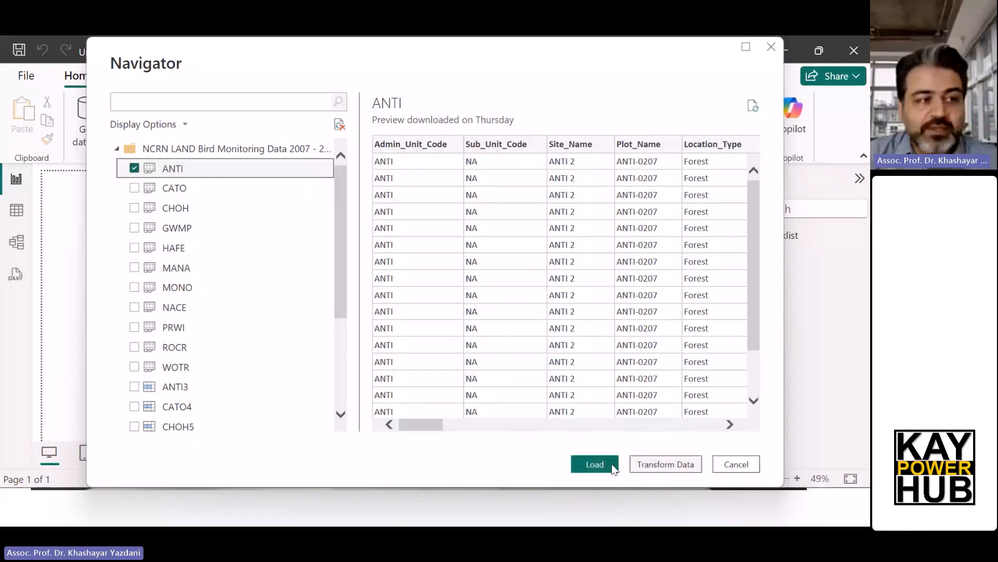
pyautogui.click(594, 464)
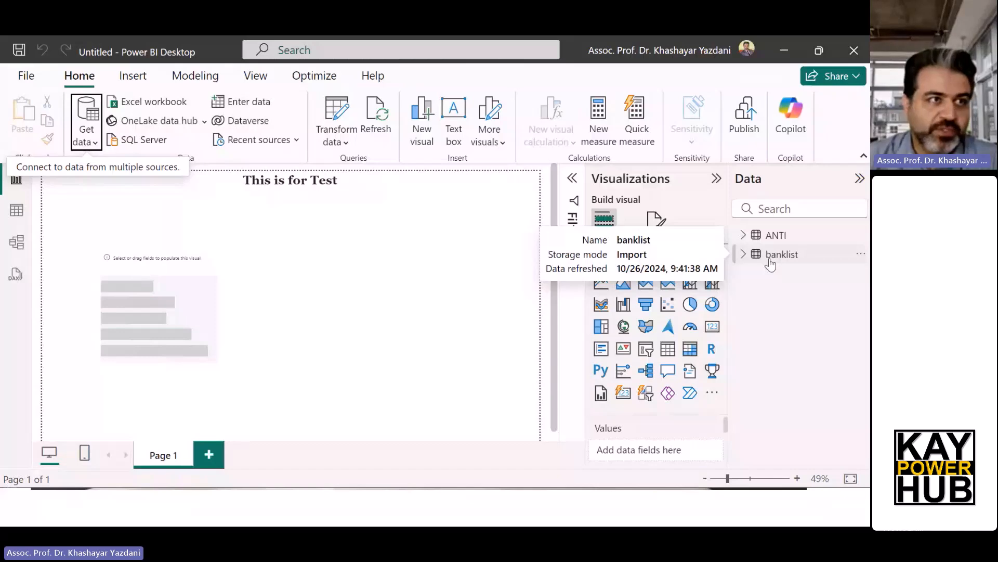
pyautogui.click(746, 236)
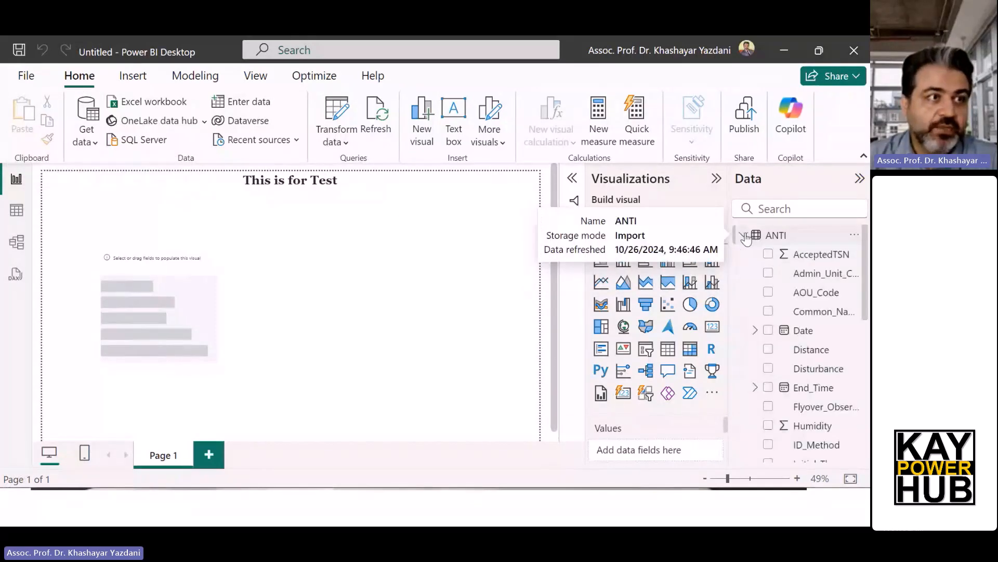
pyautogui.click(746, 236)
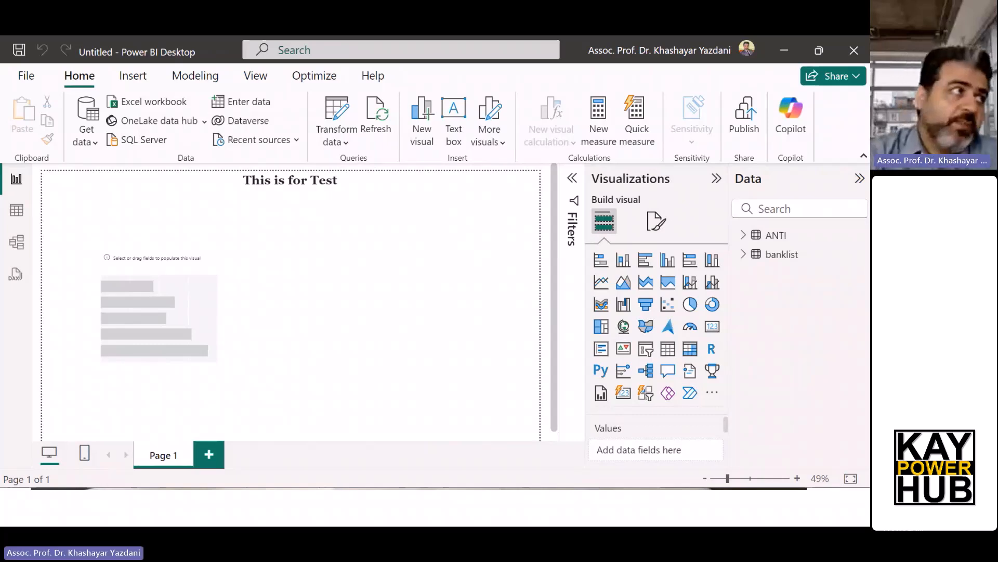
# Examine the full list of available data source connectors, from files and databases to online services, and close it without connecting
pyautogui.click(96, 143)
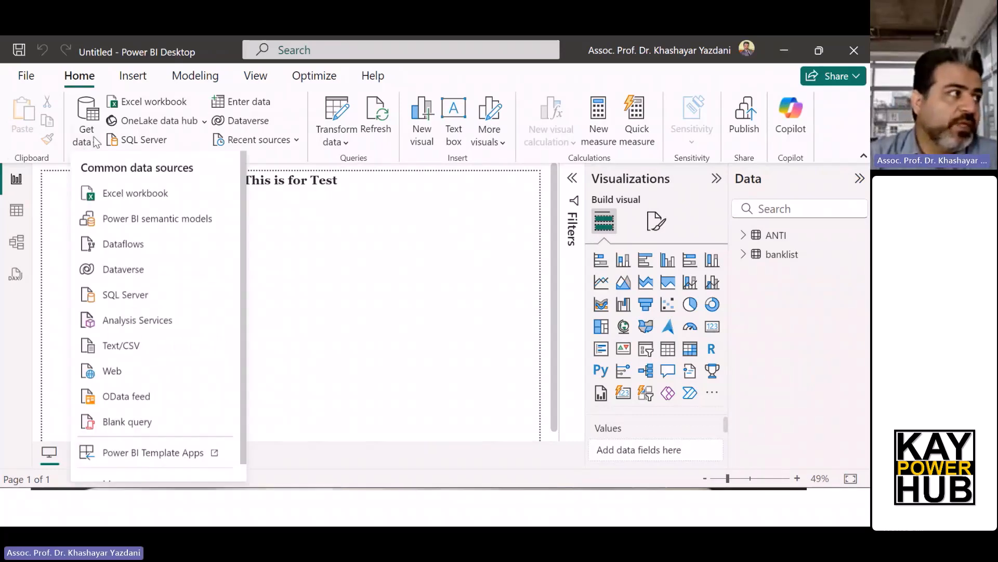
pyautogui.scroll(-1, 156, 475)
pyautogui.click(152, 472)
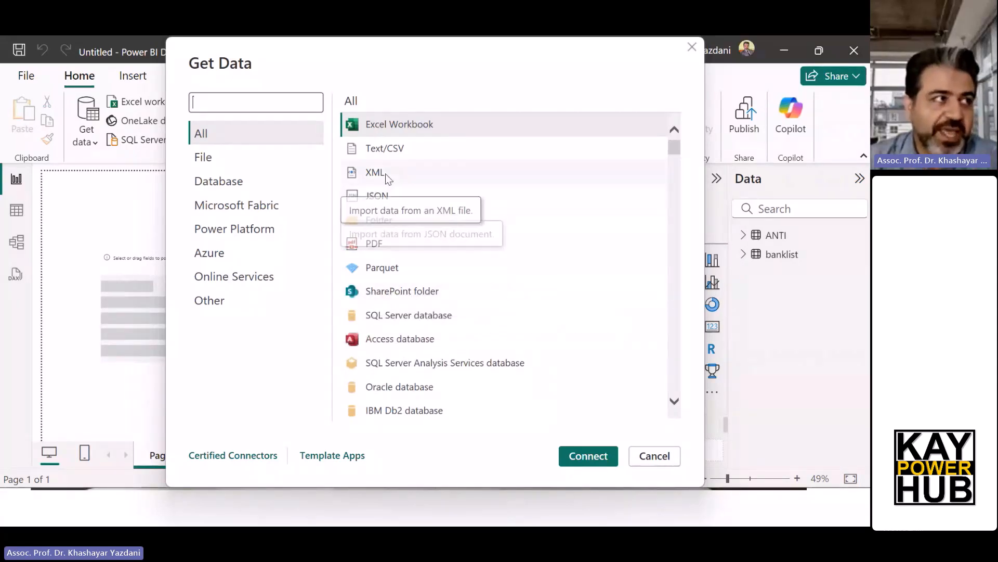
pyautogui.scroll(-5, 465, 184)
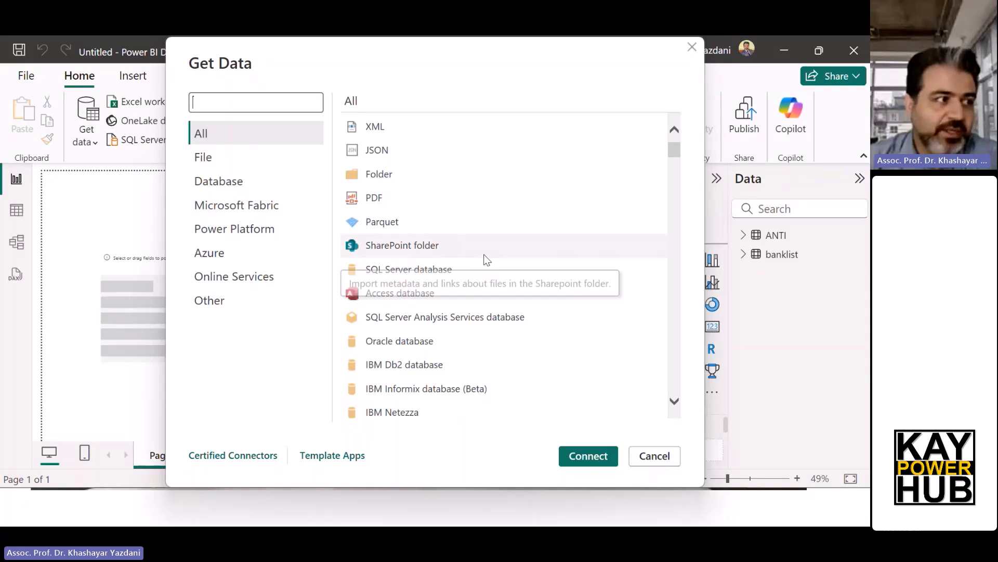
pyautogui.scroll(-3, 489, 289)
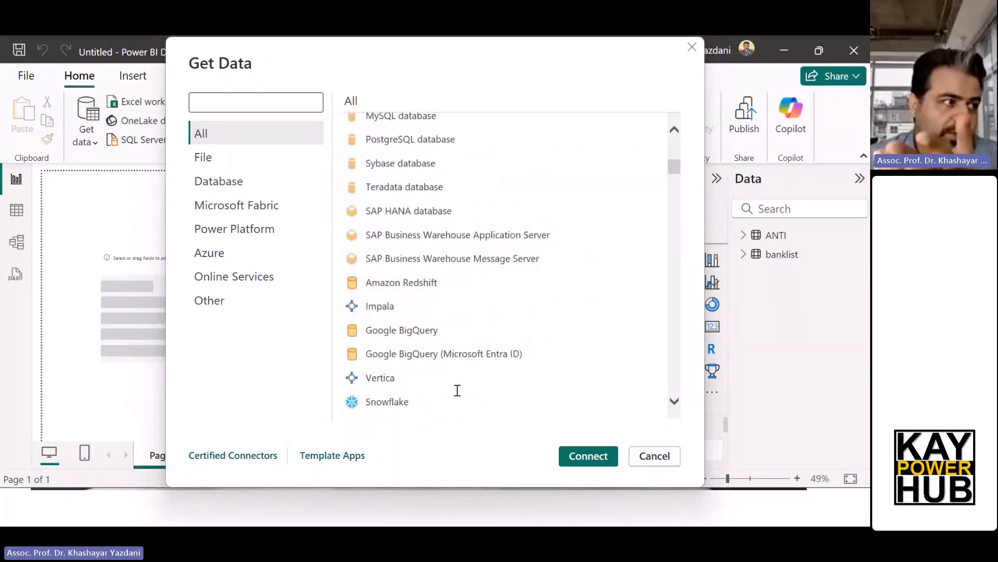
pyautogui.scroll(-3, 443, 406)
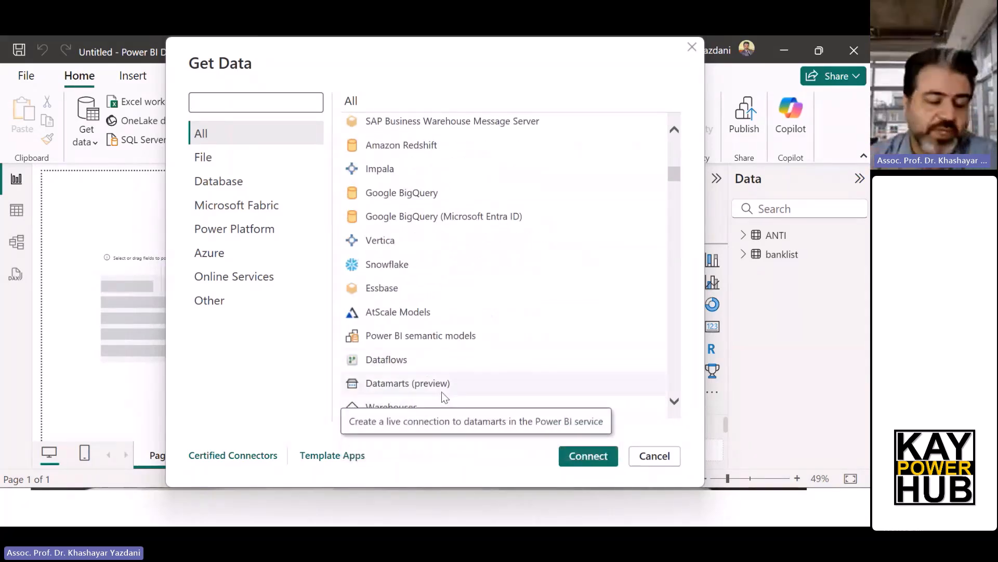
pyautogui.scroll(-4, 439, 357)
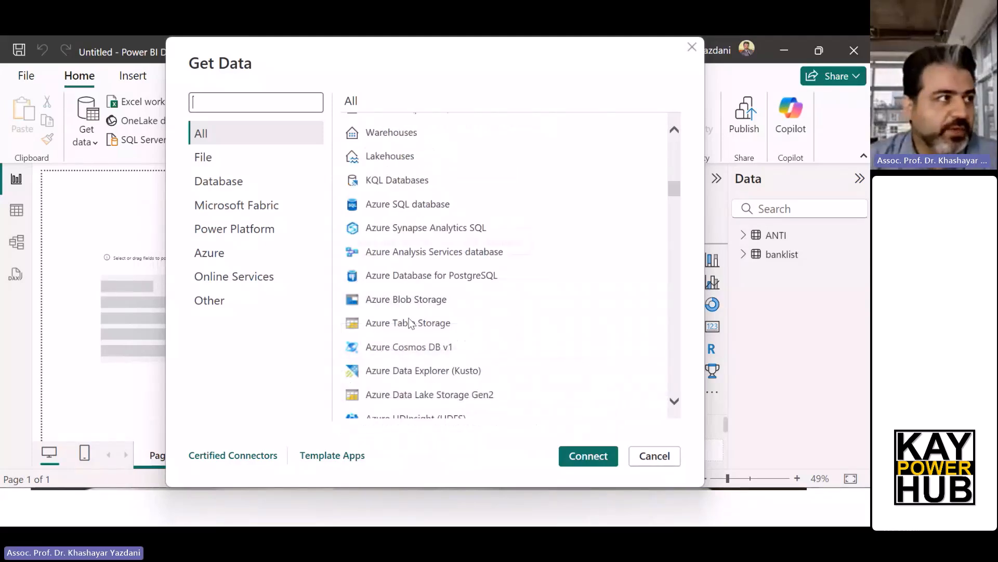
pyautogui.scroll(-3, 421, 343)
pyautogui.scroll(-3, 421, 344)
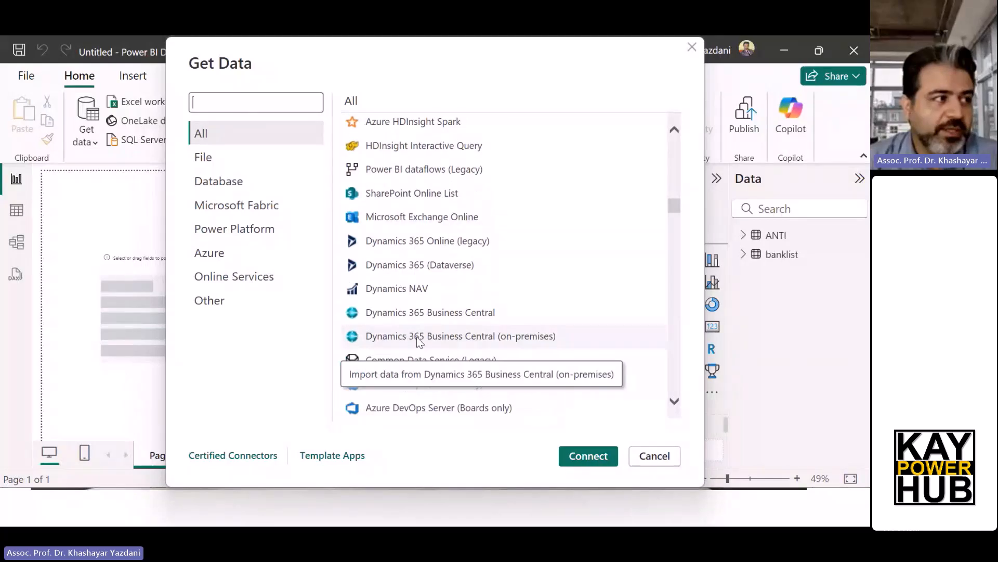
pyautogui.scroll(-2, 417, 336)
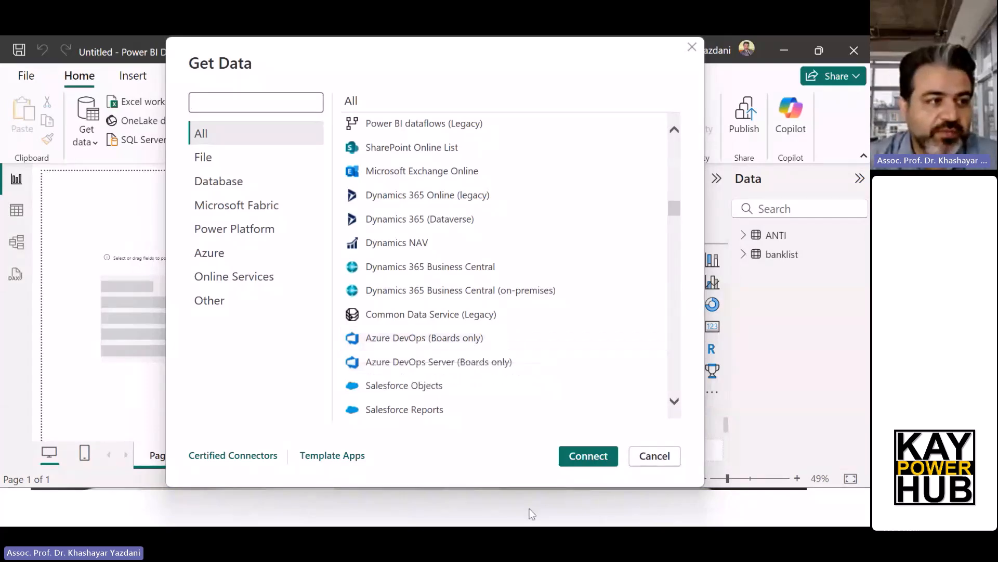
pyautogui.click(653, 456)
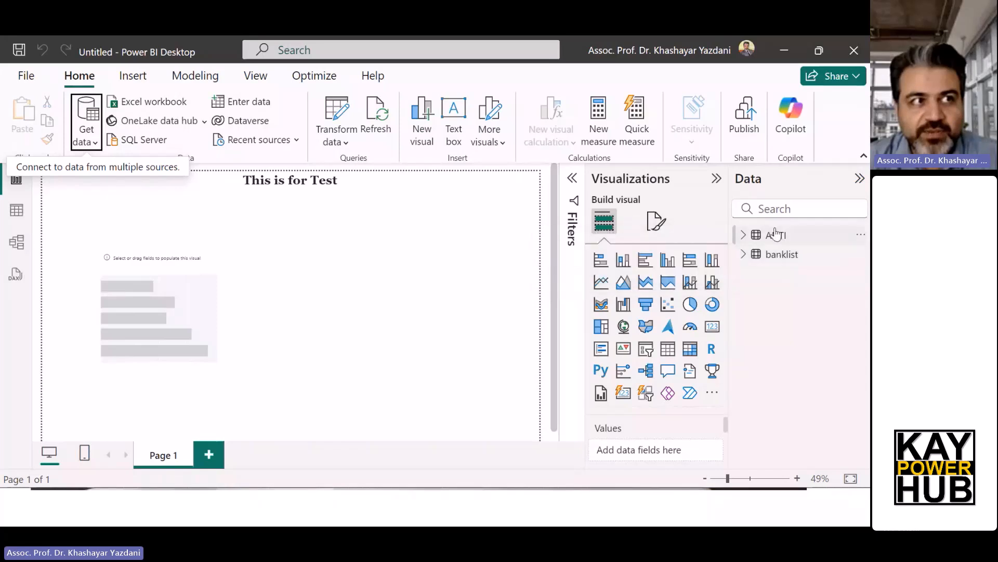
pyautogui.moveTo(776, 233)
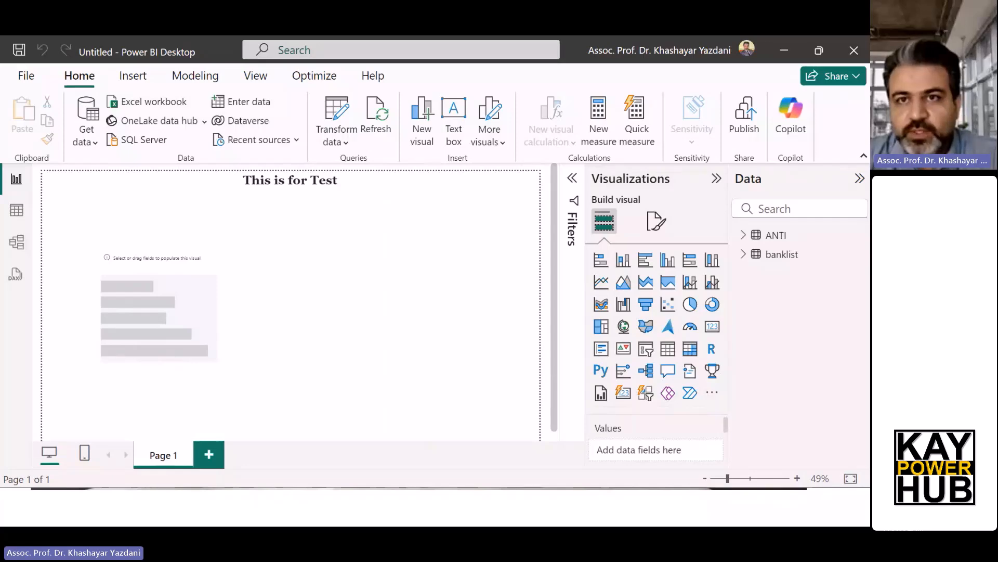
# Switch to the PowerPoint presentation and insert a Power BI report placeholder on slide 43
pyautogui.moveTo(868, 68); pyautogui.dragTo(391, 22)
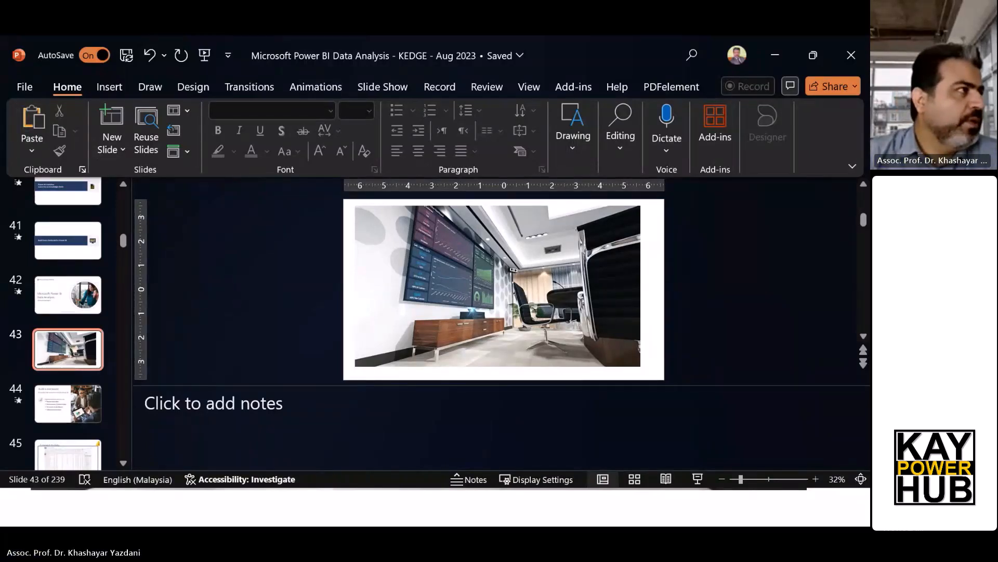
pyautogui.click(109, 86)
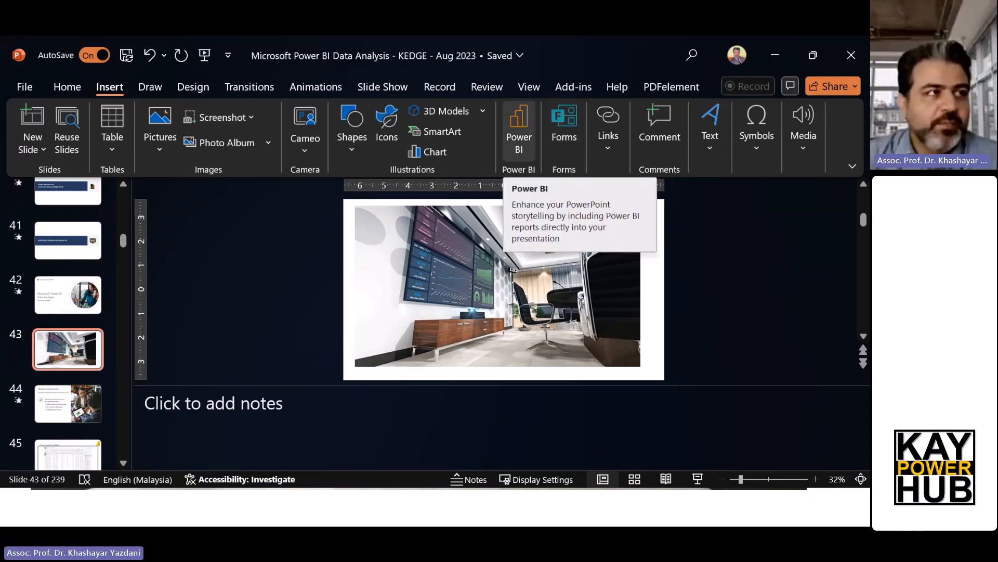
pyautogui.click(519, 130)
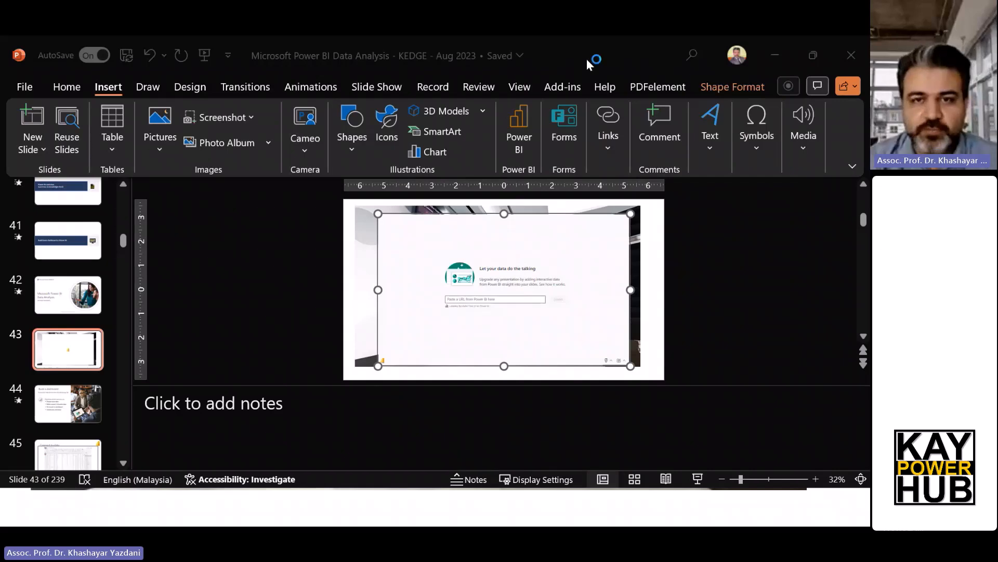
# Switch back to Power BI Desktop and open the choice of common data sources
pyautogui.hotkey('alt', 'Tab')
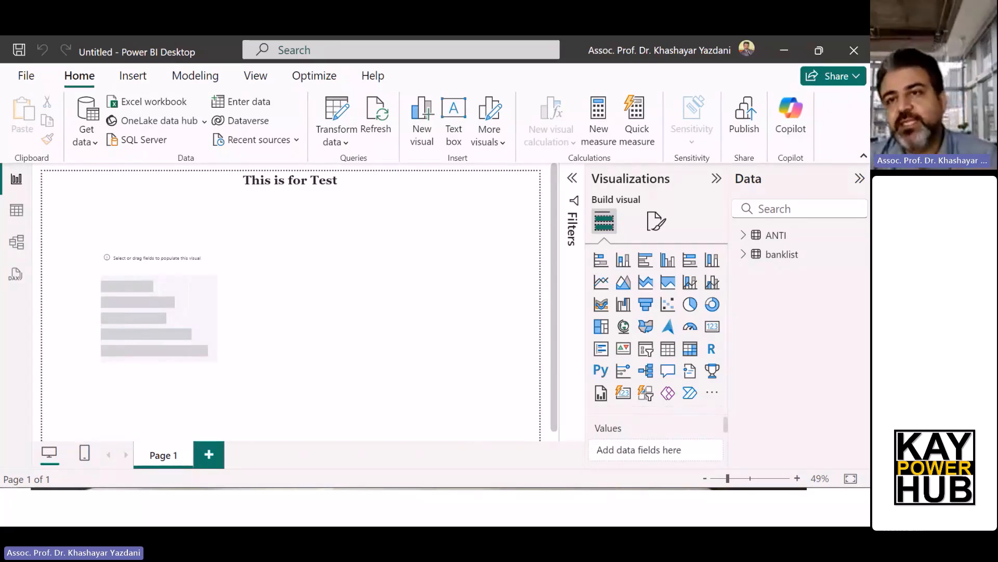
pyautogui.click(87, 121)
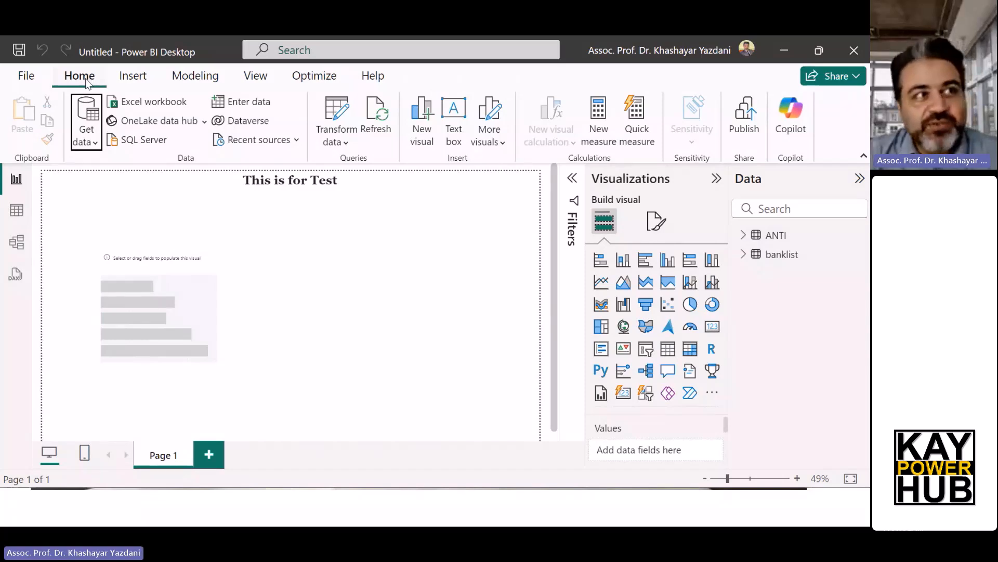
# Start publishing the report and save it as test in the Dashboard folder when asked to save the changes
pyautogui.click(744, 133)
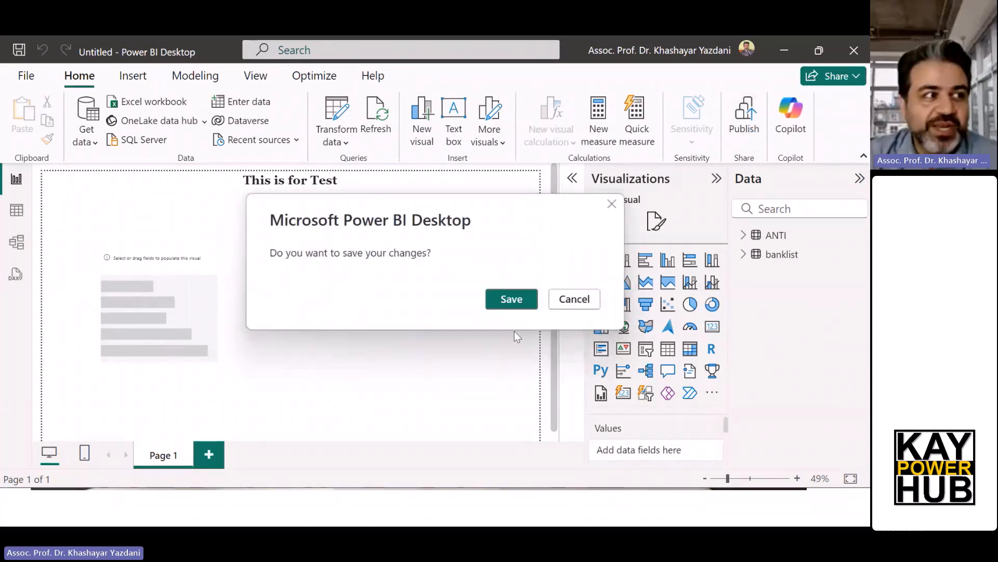
pyautogui.click(501, 303)
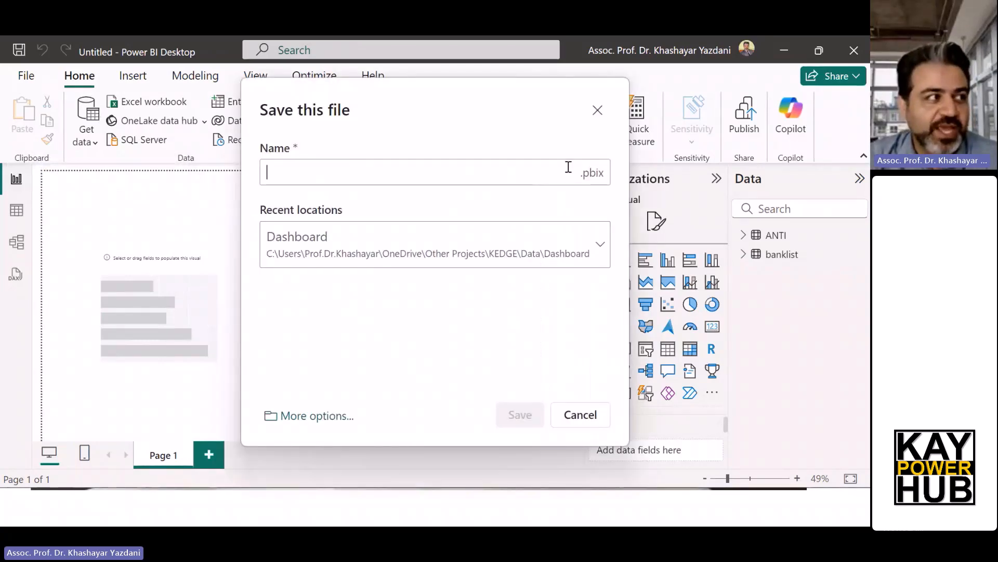
pyautogui.write('test')
pyautogui.click(520, 415)
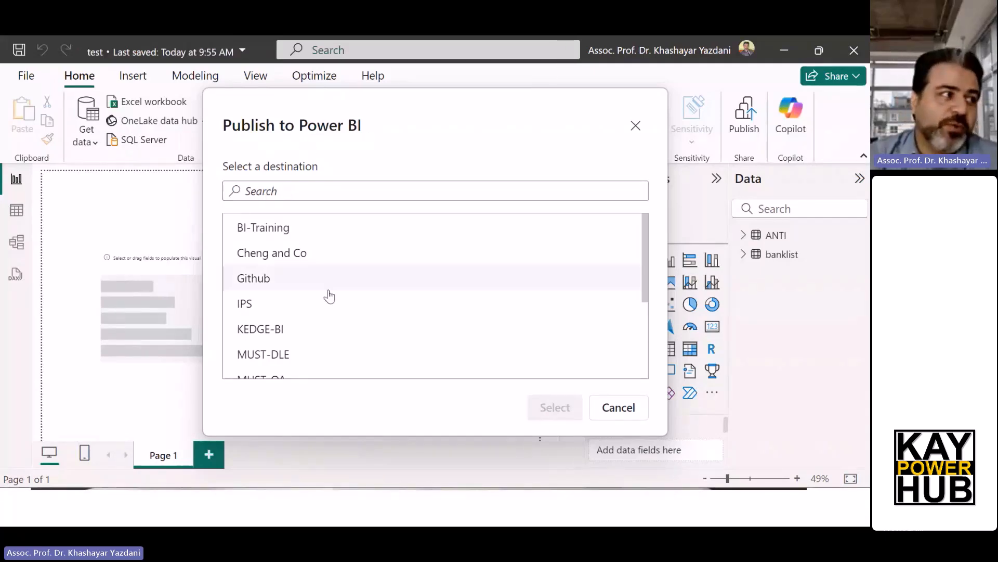
# Try to publish the test report to the IPS workspace and dismiss the outcome message
pyautogui.click(254, 307)
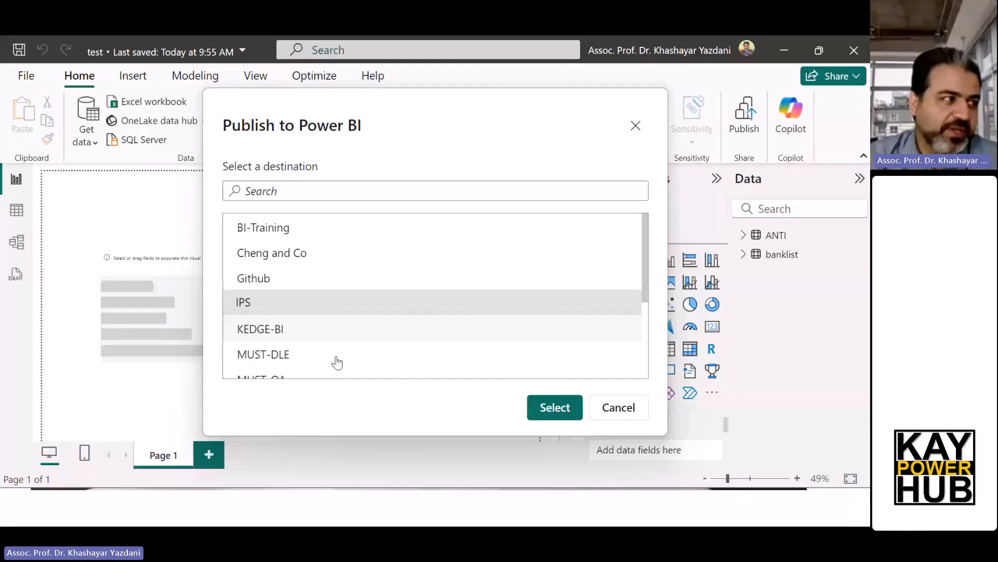
pyautogui.click(555, 407)
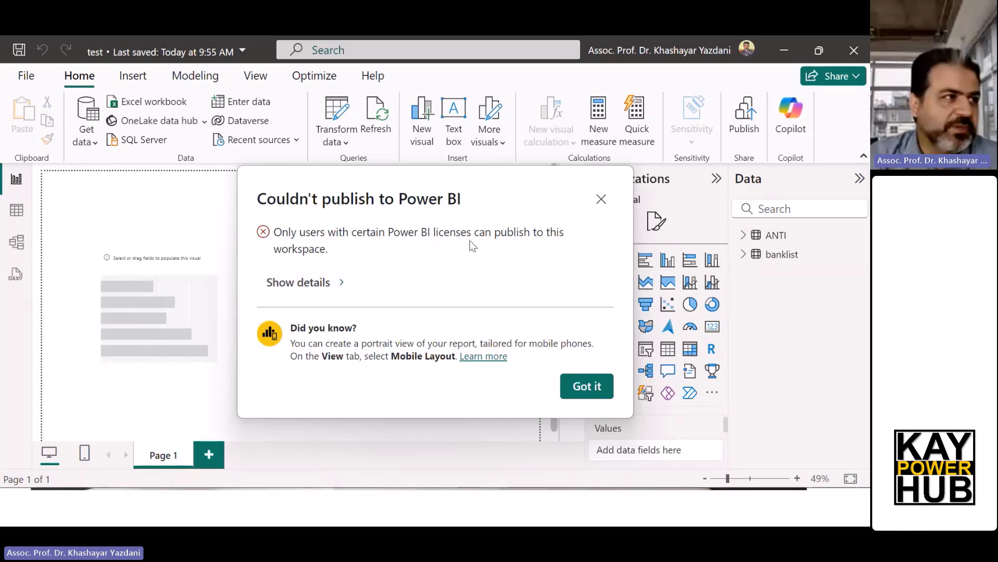
pyautogui.click(596, 393)
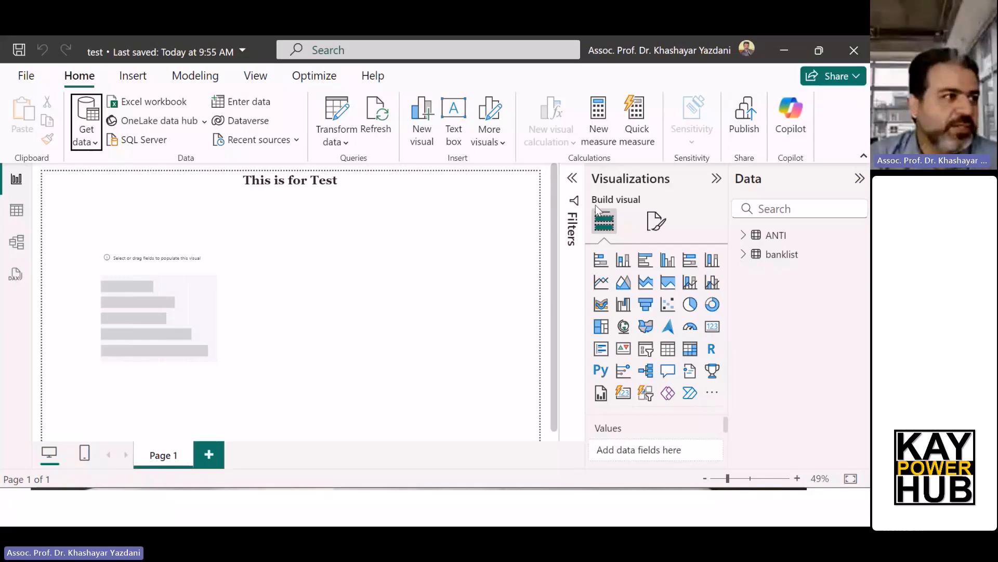
# Try to publish the test report to the KEDGE-BI workspace, expand the outcome's details and close them
pyautogui.click(742, 125)
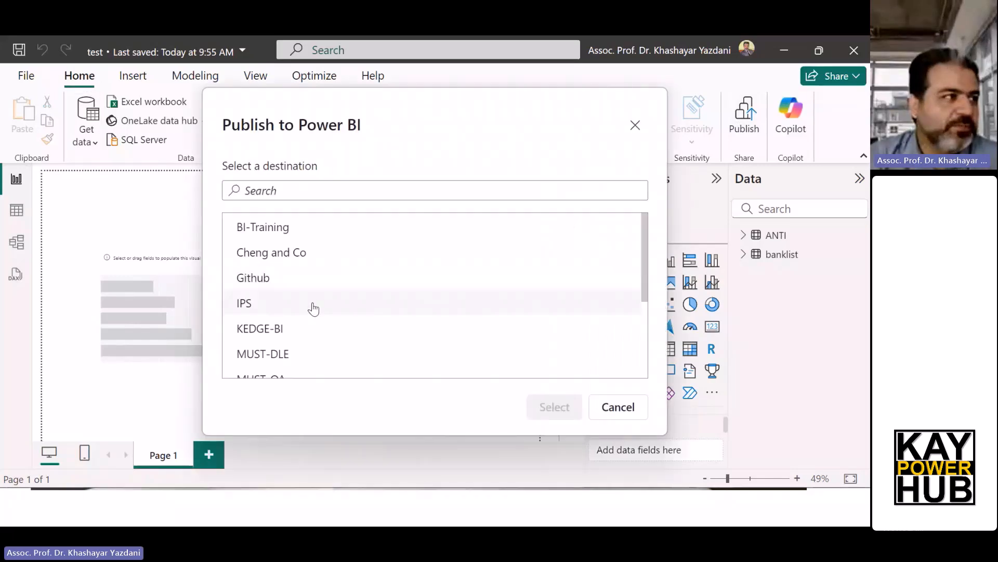
pyautogui.click(269, 330)
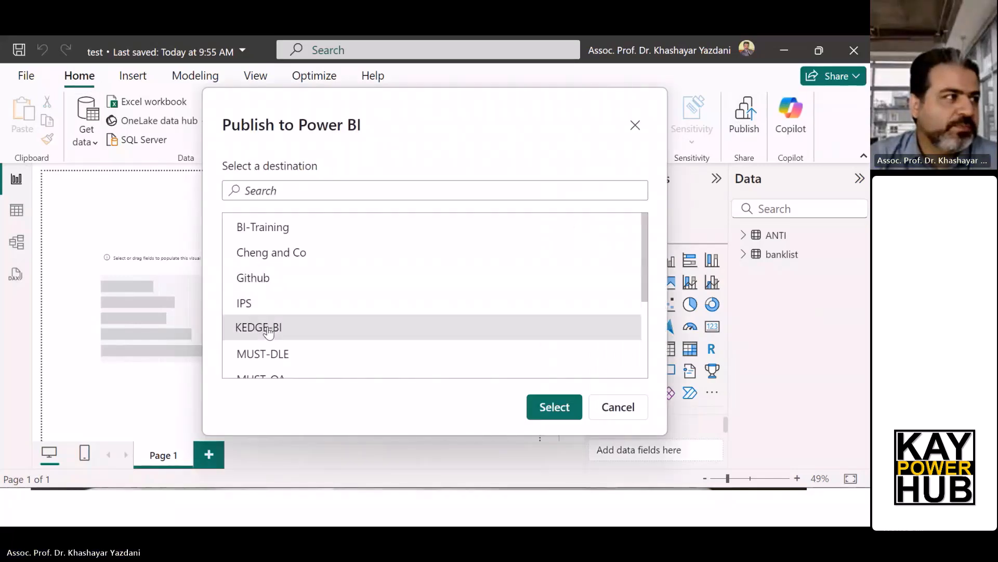
pyautogui.click(553, 408)
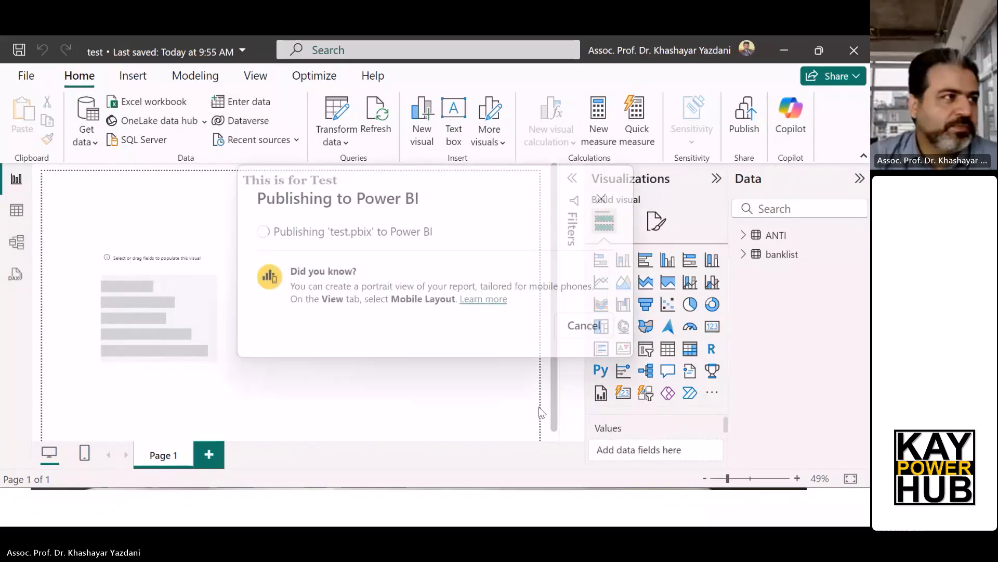
pyautogui.click(333, 285)
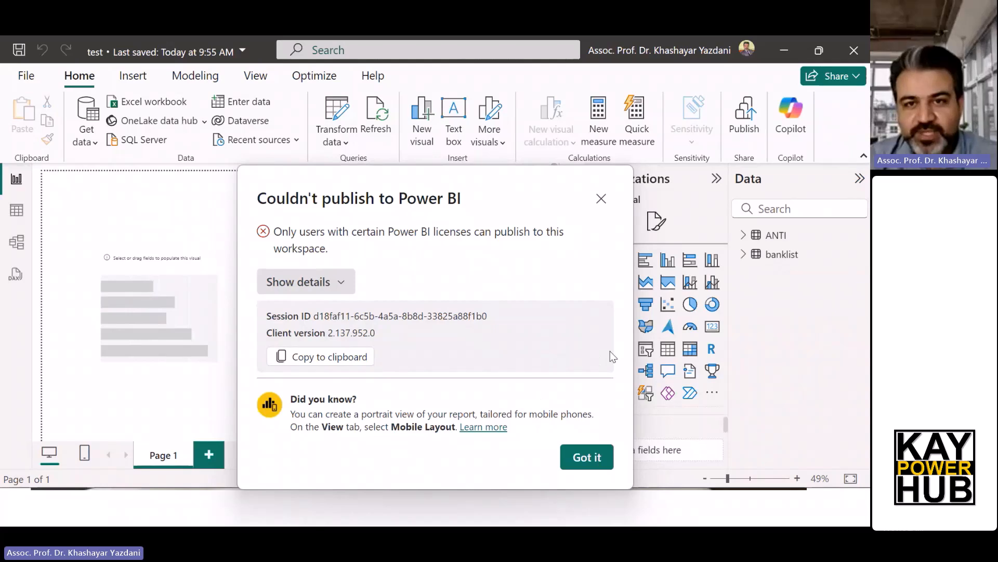
pyautogui.click(601, 199)
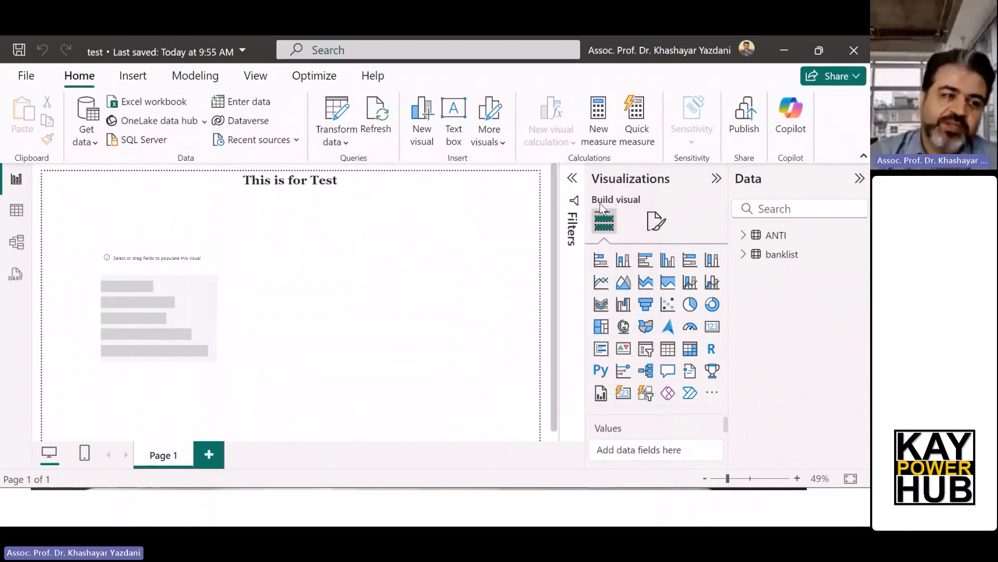